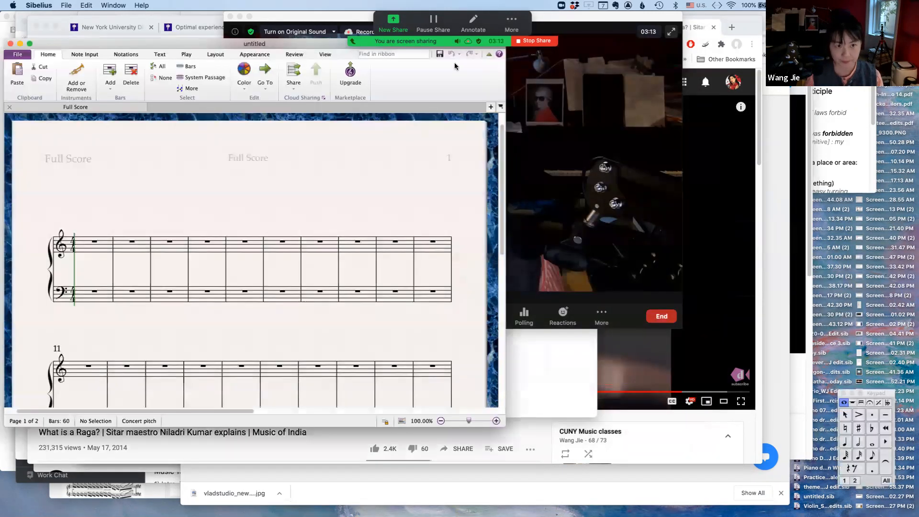
# Move the Zoom meeting window out of the way and enlarge the untitled score window to nearly fill the screen.
pyautogui.moveTo(241, 48); pyautogui.dragTo(243, 22)
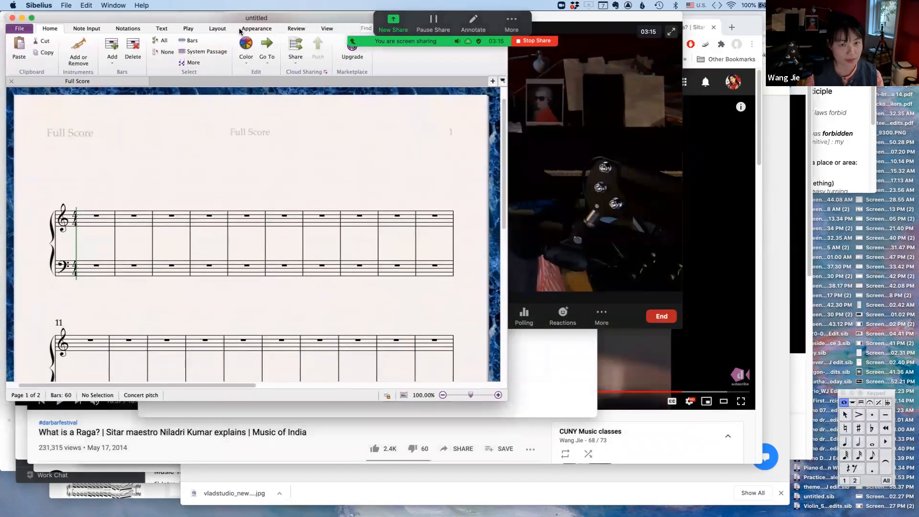
pyautogui.moveTo(564, 20); pyautogui.dragTo(801, 20)
pyautogui.moveTo(457, 323); pyautogui.dragTo(740, 232)
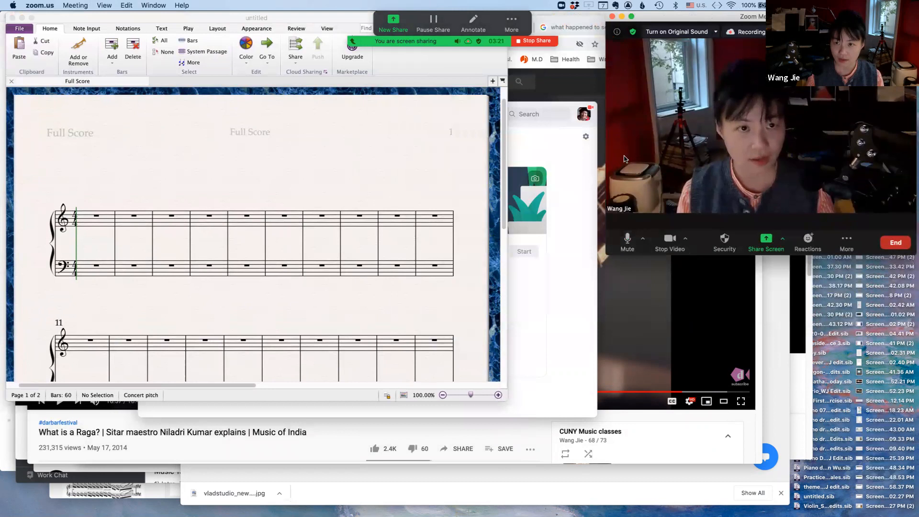
pyautogui.moveTo(644, 19); pyautogui.dragTo(918, 125)
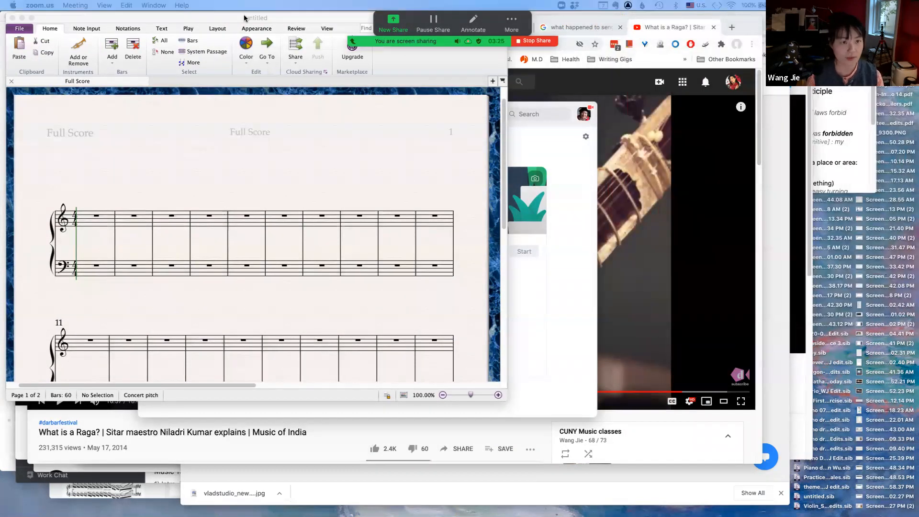
pyautogui.click(512, 398)
pyautogui.moveTo(511, 398); pyautogui.dragTo(905, 505)
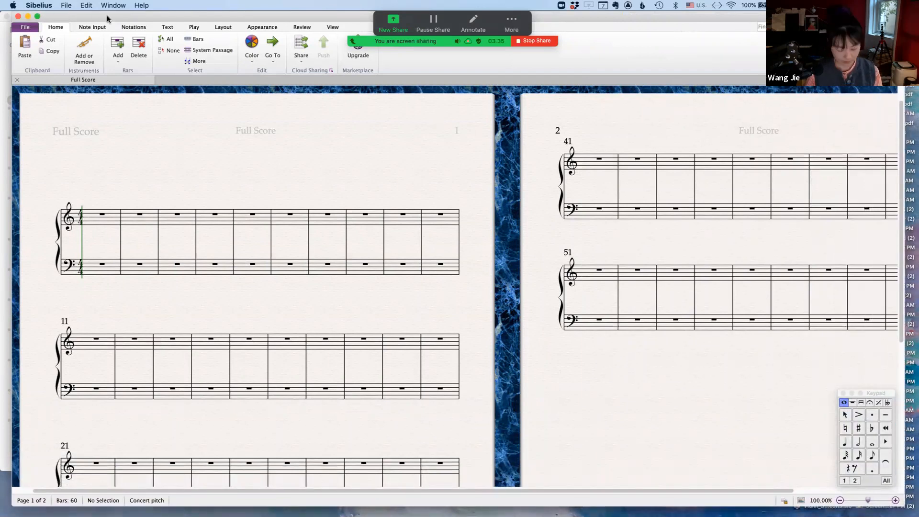
# Save the score to the Desktop as "Practice Scales", replacing the existing file of that name.
pyautogui.press('super+s')
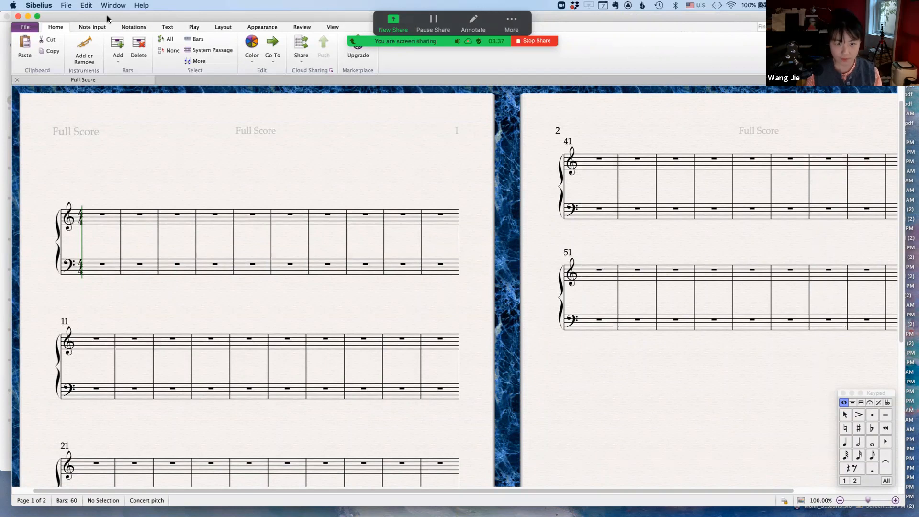
pyautogui.write('Prac')
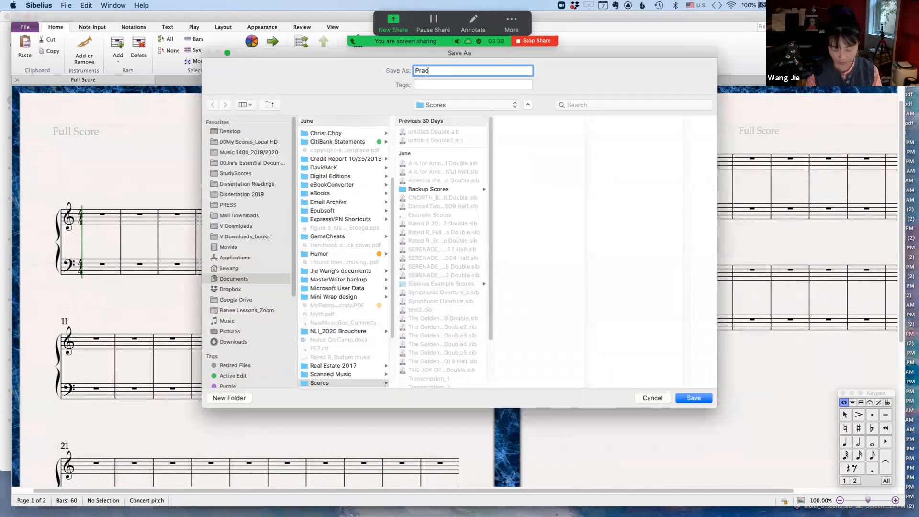
pyautogui.write('tice Scales')
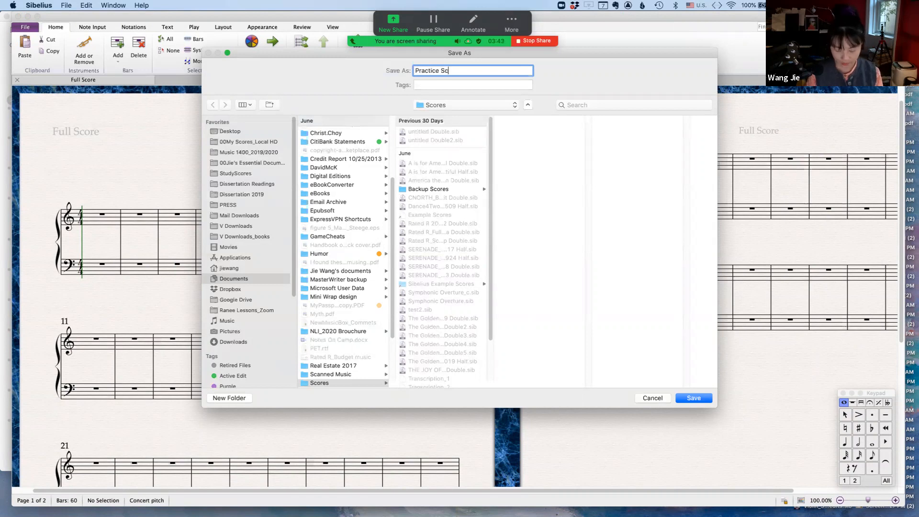
pyautogui.click(223, 131)
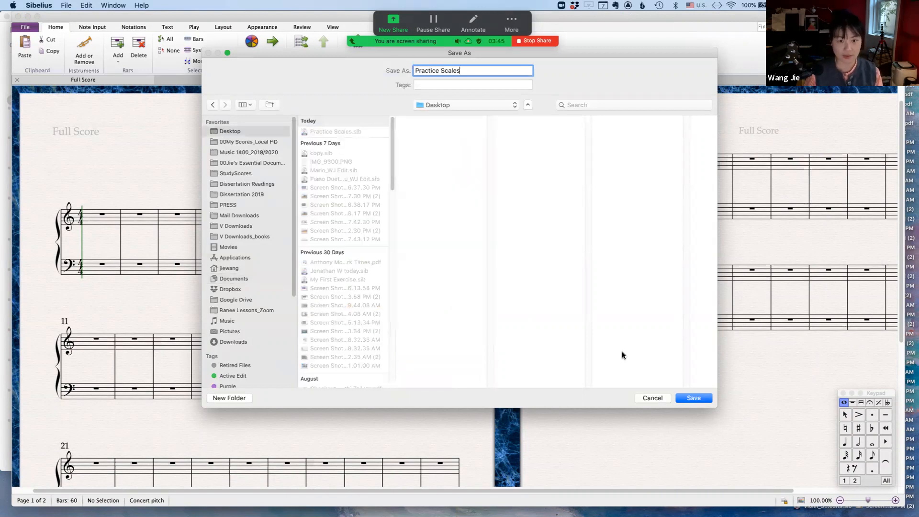
pyautogui.click(694, 398)
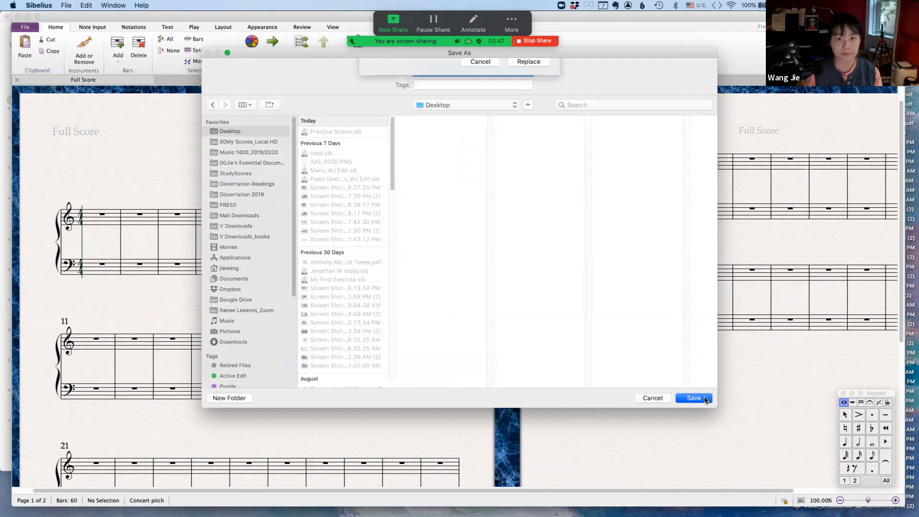
pyautogui.click(529, 114)
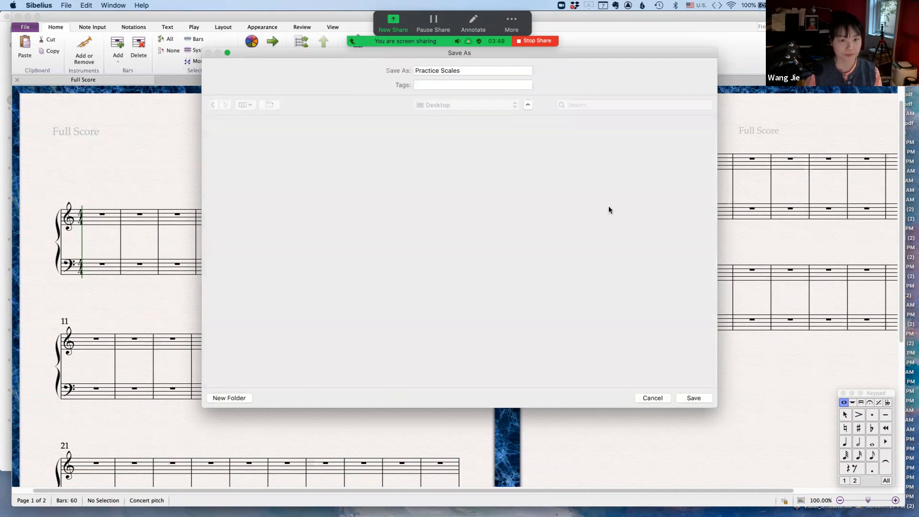
# Move the score window clear of the screen-sharing bar and add the title "Practice Scales" to the first page.
pyautogui.scroll(-1, 349, 159)
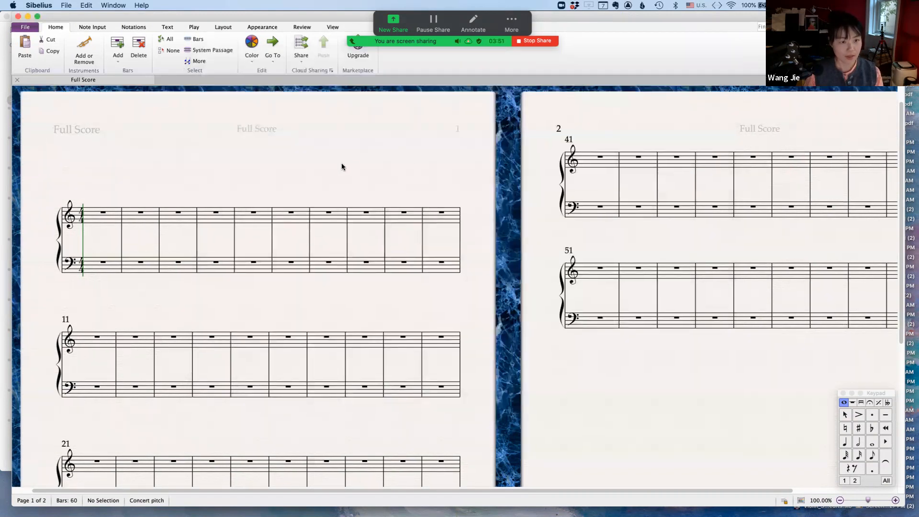
pyautogui.scroll(-2, 243, 124)
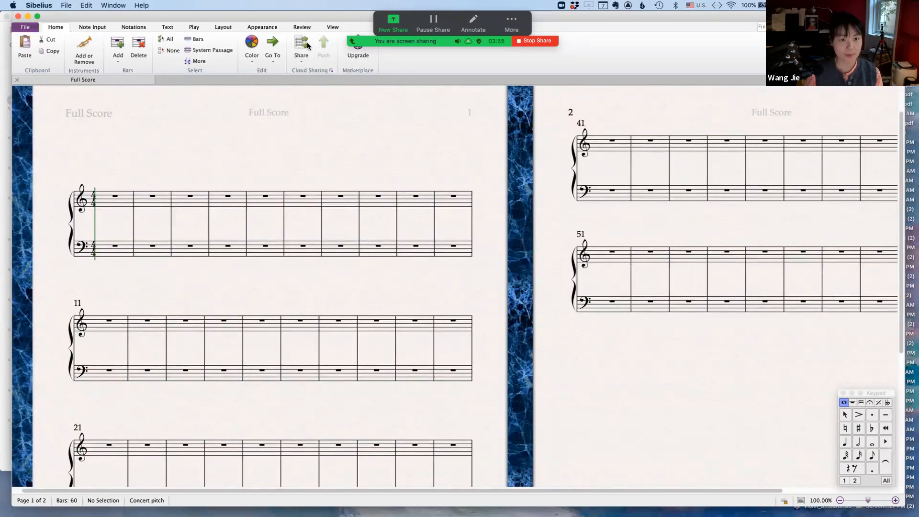
pyautogui.moveTo(303, 19); pyautogui.dragTo(310, 49)
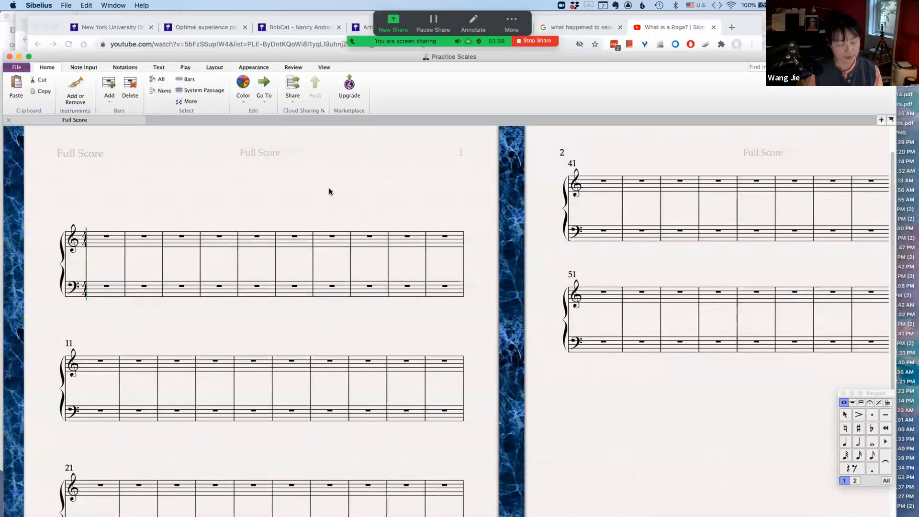
pyautogui.rightClick(195, 181)
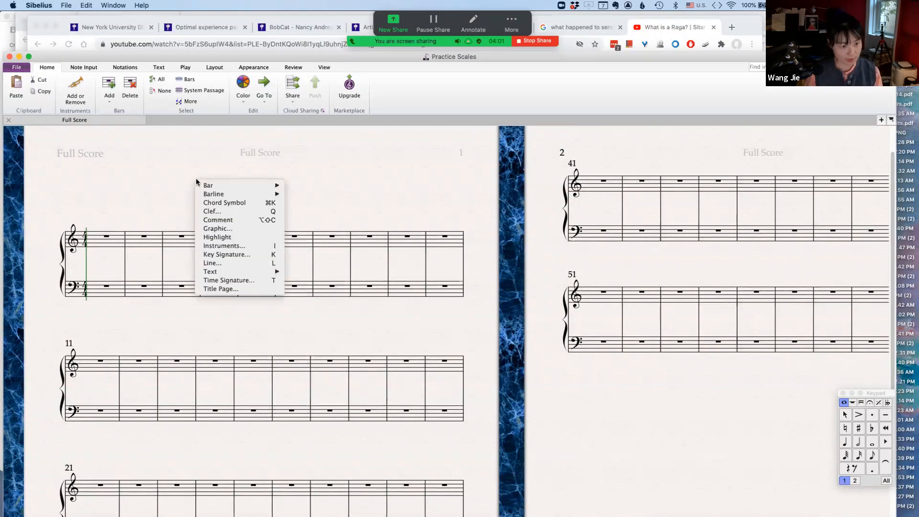
pyautogui.moveTo(234, 273)
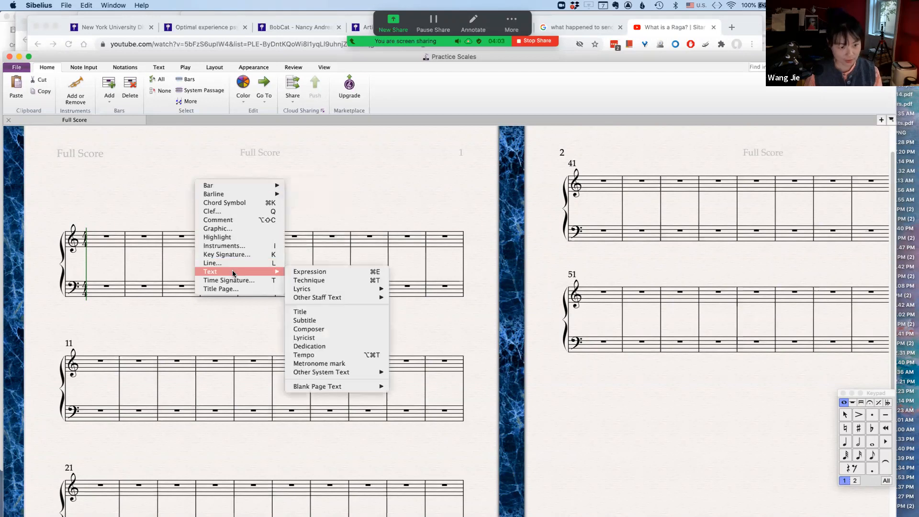
pyautogui.click(349, 311)
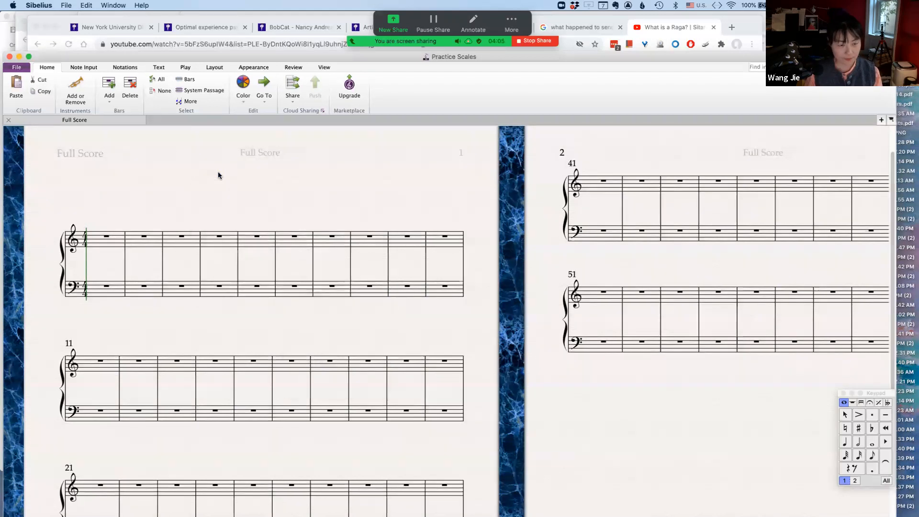
pyautogui.write('Pra')
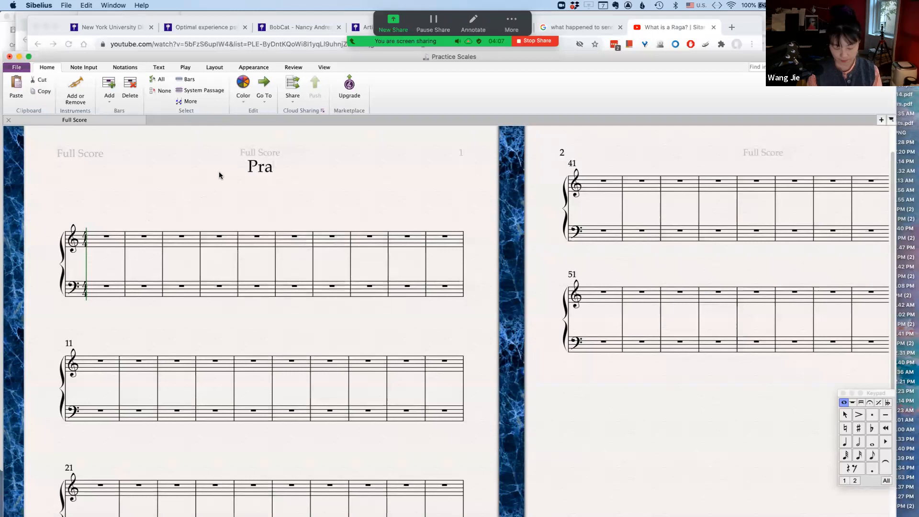
pyautogui.write('ctice Scales')
pyautogui.click(234, 188)
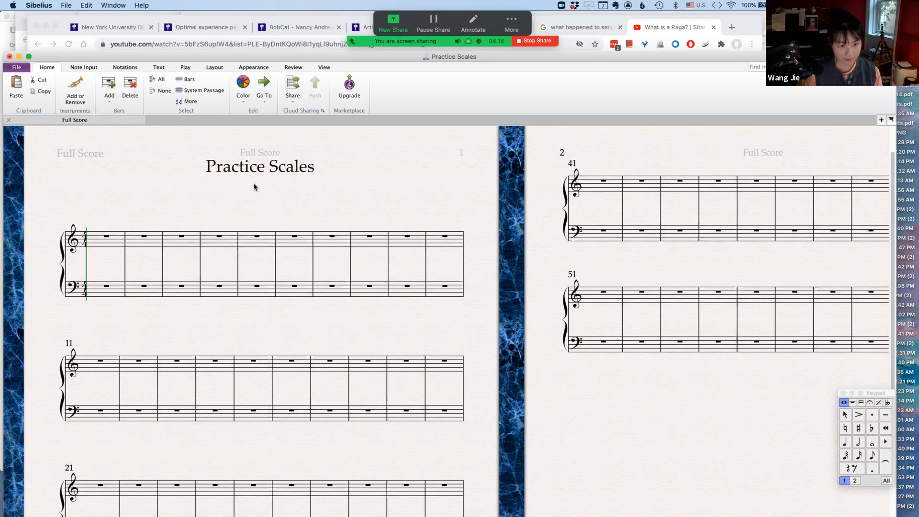
# Add a composer text reading "Type your name" above the first system.
pyautogui.rightClick(254, 187)
pyautogui.moveTo(289, 277)
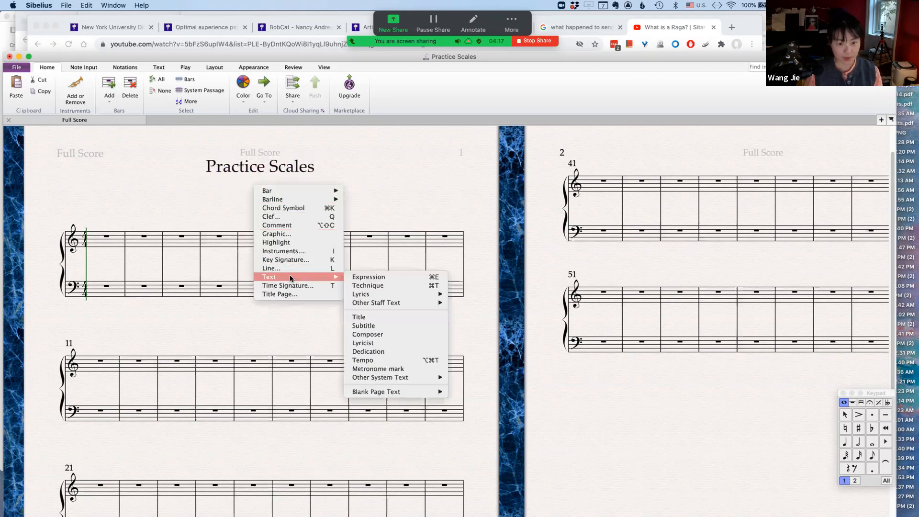
pyautogui.click(398, 334)
pyautogui.click(382, 200)
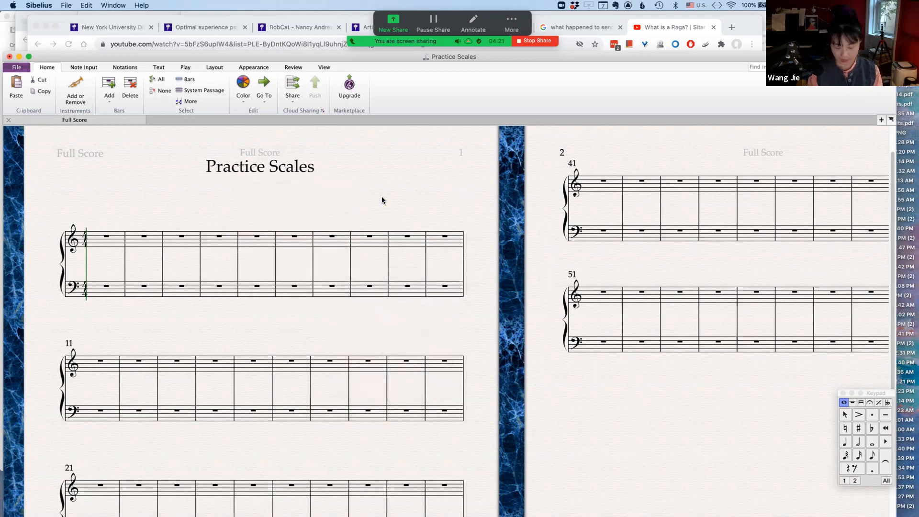
pyautogui.write('Type your ')
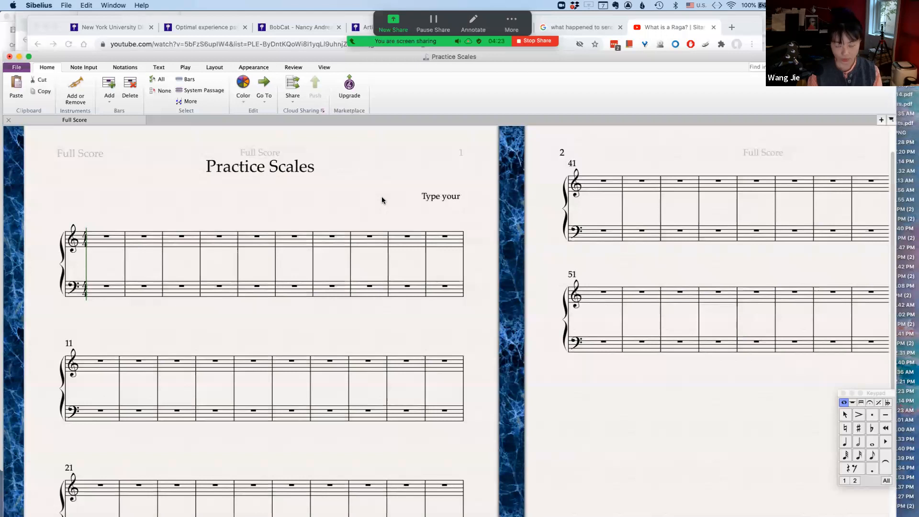
pyautogui.write('name')
pyautogui.press('Escape')
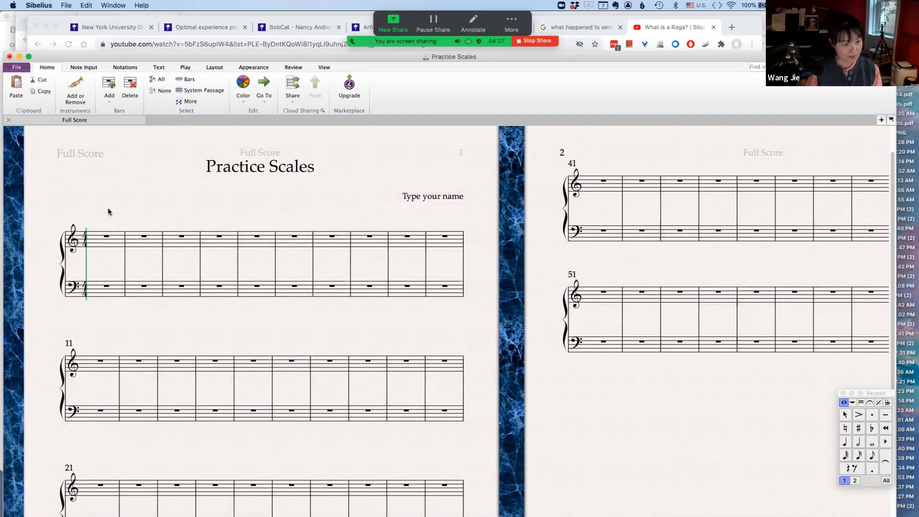
# Show the on-screen Keyboard panel below the score while keeping the Keypad visible.
pyautogui.moveTo(240, 200); pyautogui.dragTo(251, 196)
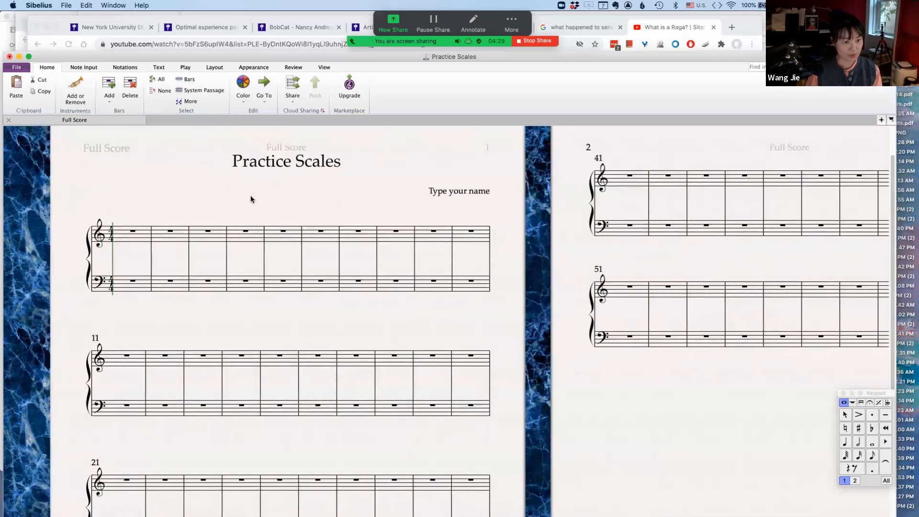
pyautogui.click(324, 68)
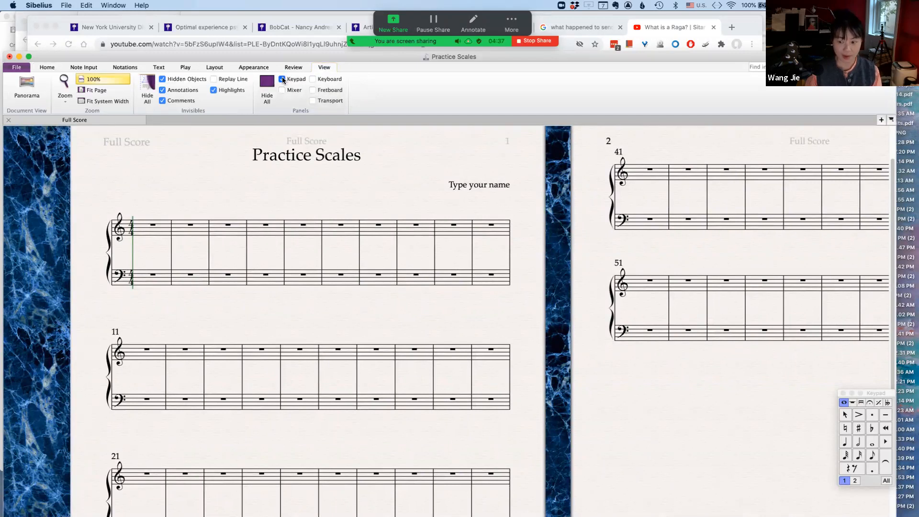
pyautogui.click(282, 79)
pyautogui.click(313, 79)
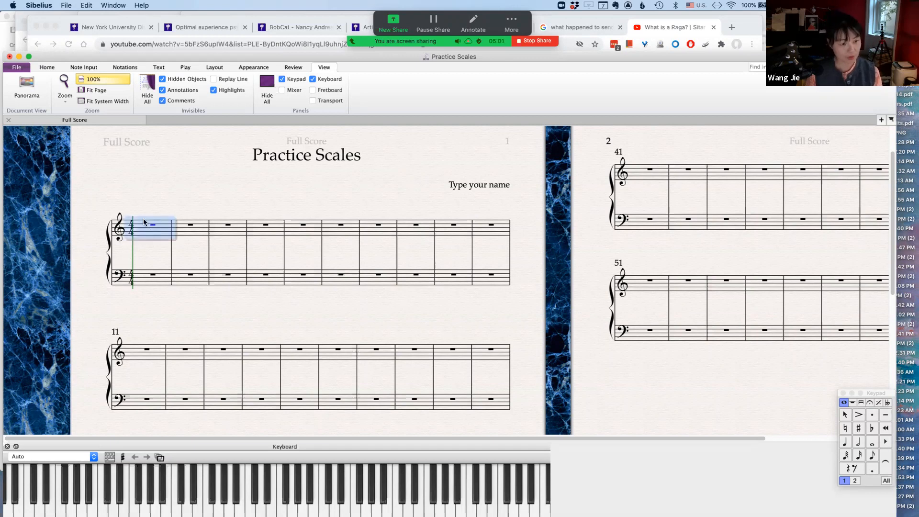
pyautogui.click(131, 197)
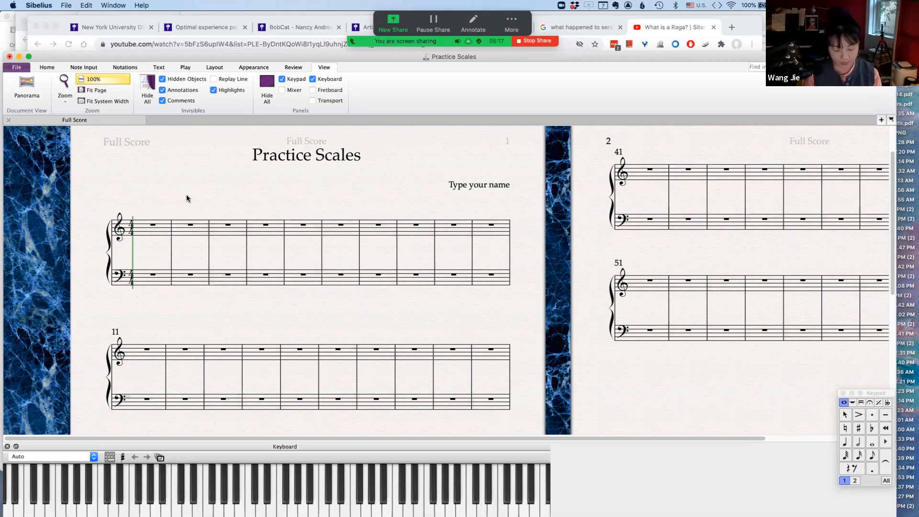
# Add the technique text "Type letter t for time signature" above the first treble bar and raise it higher above the staff.
pyautogui.click(162, 229)
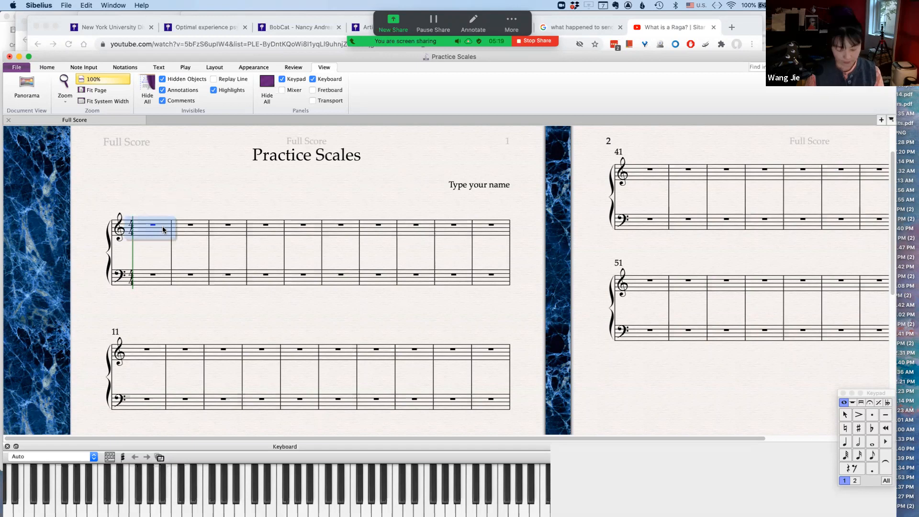
pyautogui.press('super+t')
pyautogui.write('Type ')
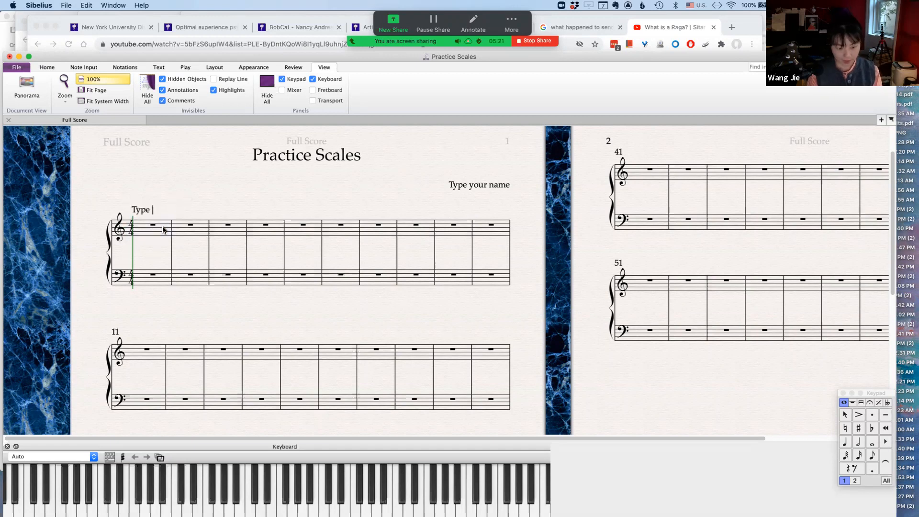
pyautogui.write('letter t')
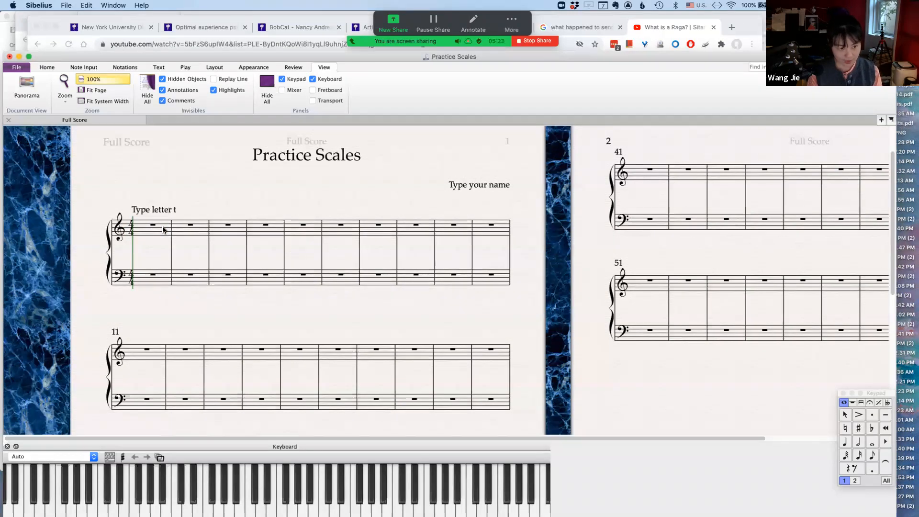
pyautogui.write(' fo')
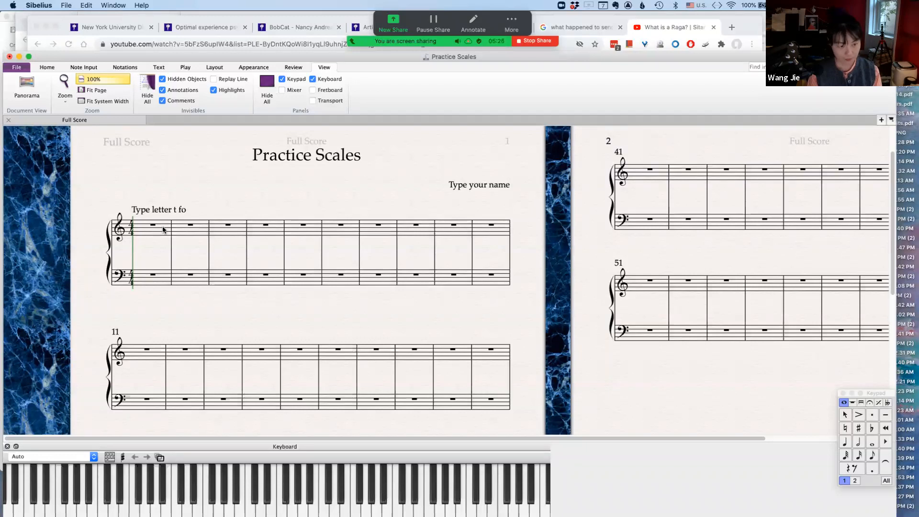
pyautogui.press('BackSpace')
pyautogui.press('BackSpace')
pyautogui.write('or')
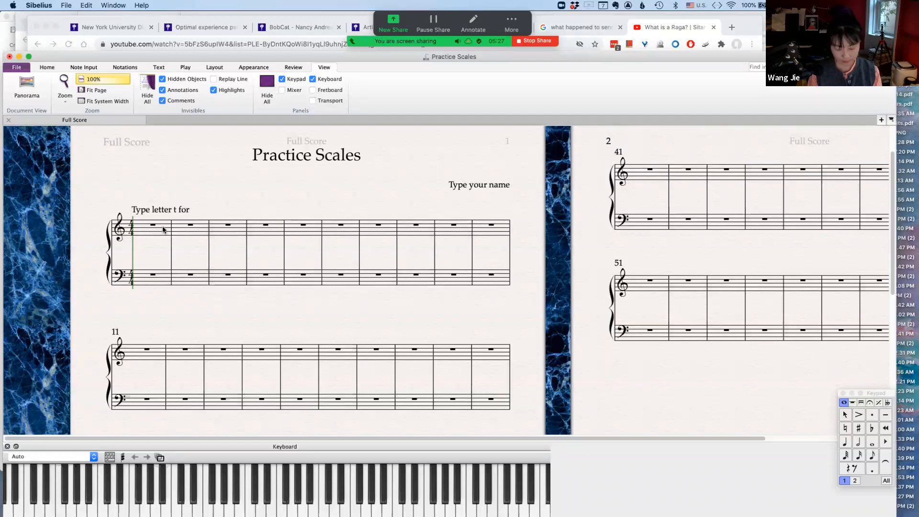
pyautogui.write(' time signature')
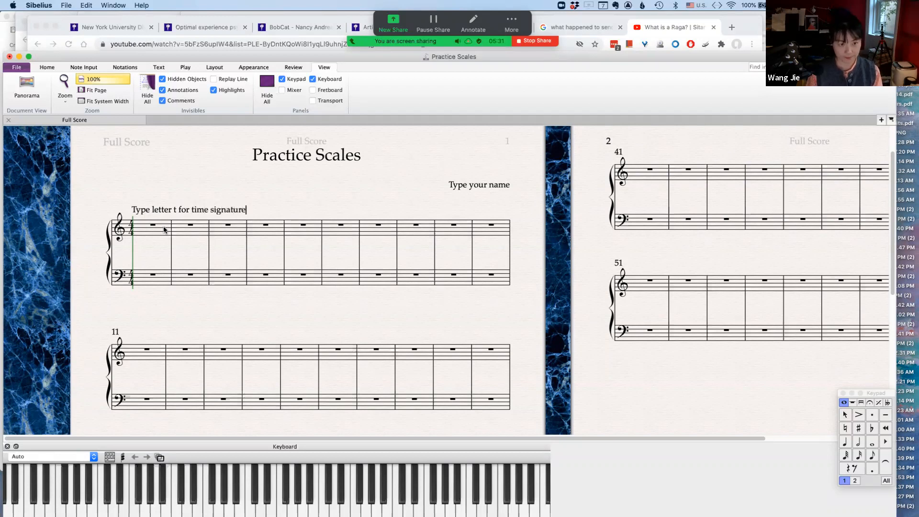
pyautogui.moveTo(179, 210); pyautogui.dragTo(180, 188)
# Create a custom 10/4 time signature and place it at the start of the first bar.
pyautogui.click(175, 210)
pyautogui.press('t')
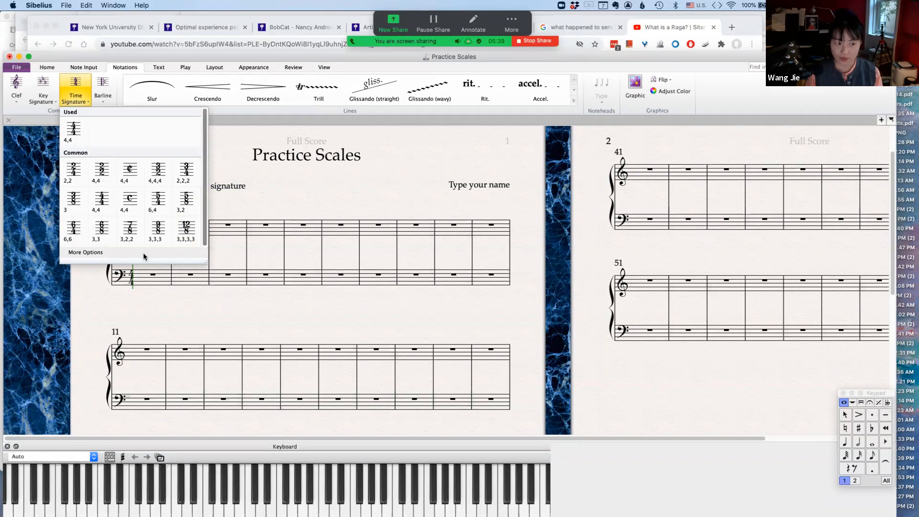
pyautogui.click(116, 252)
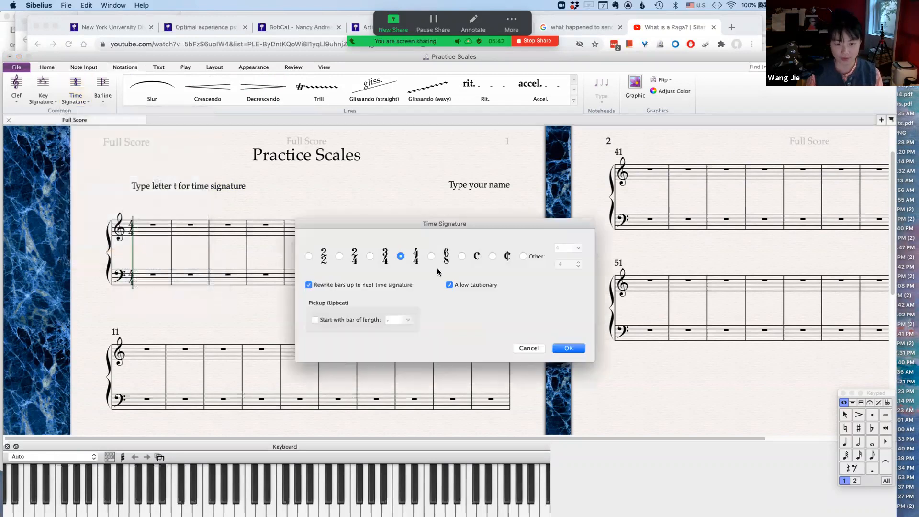
pyautogui.click(523, 257)
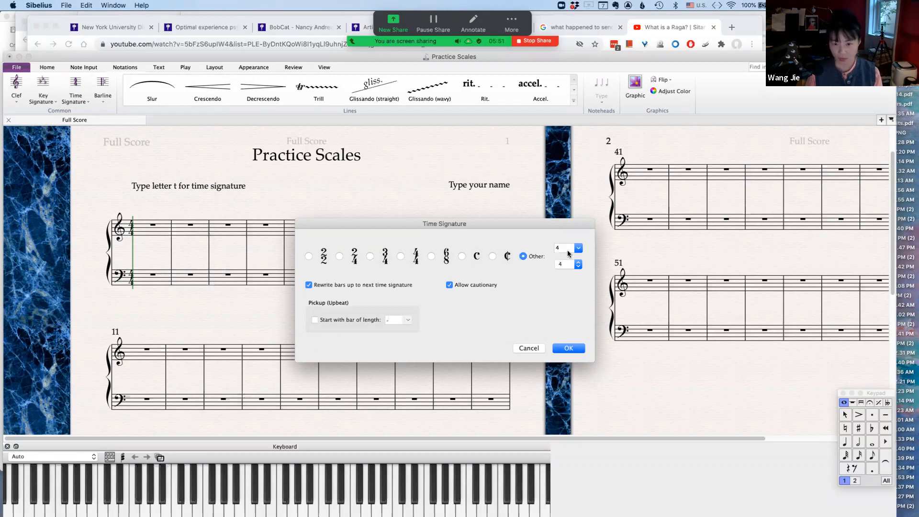
pyautogui.click(578, 248)
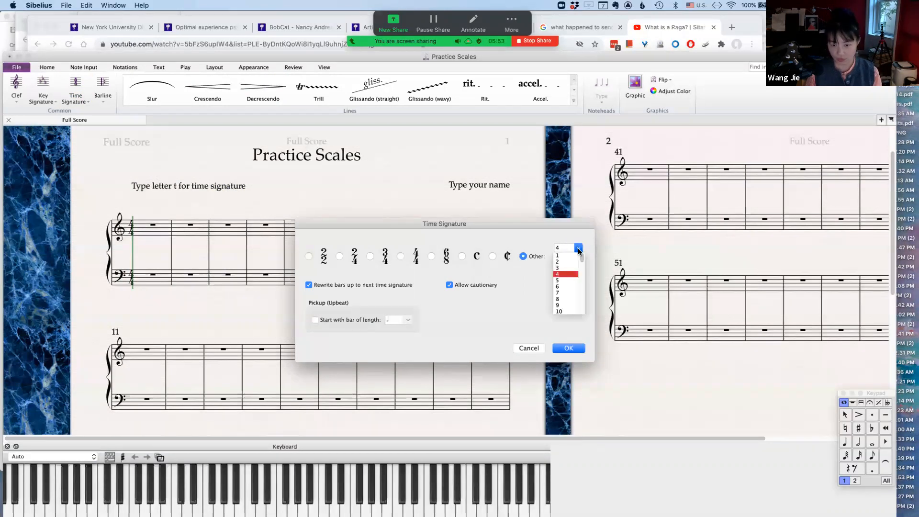
pyautogui.click(566, 311)
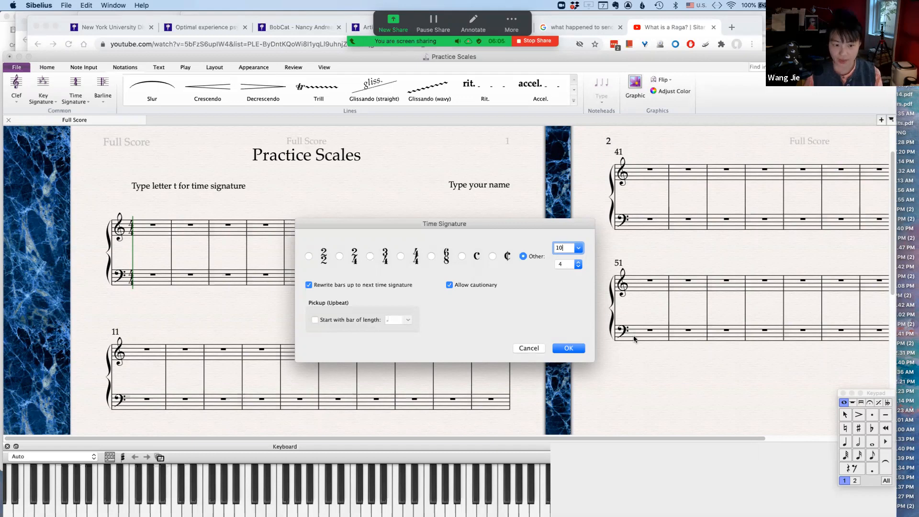
pyautogui.click(578, 348)
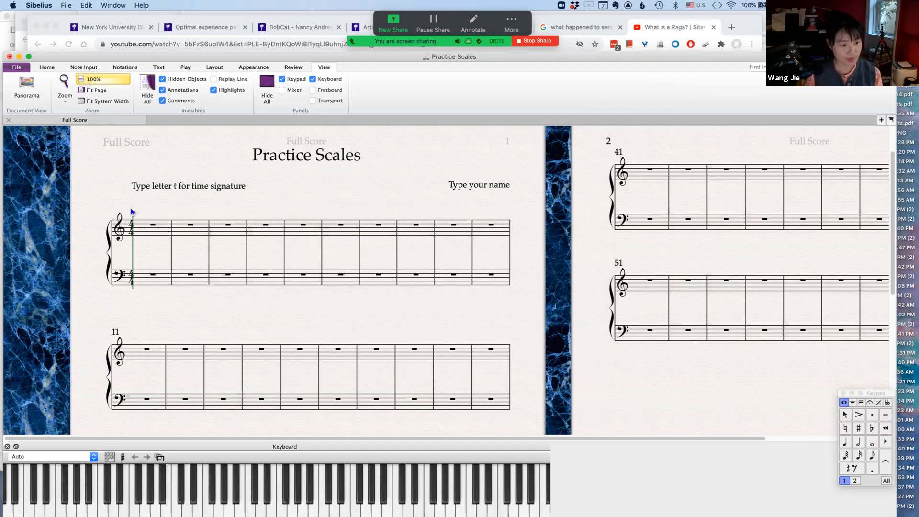
pyautogui.click(131, 233)
pyautogui.press('Escape')
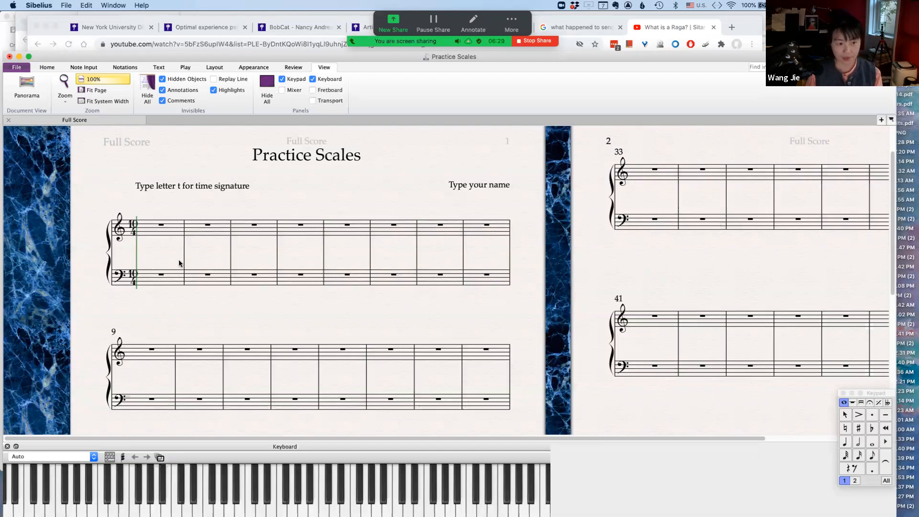
# Zoom in on the first two systems of the score.
pyautogui.hscroll(3, 337, 316)
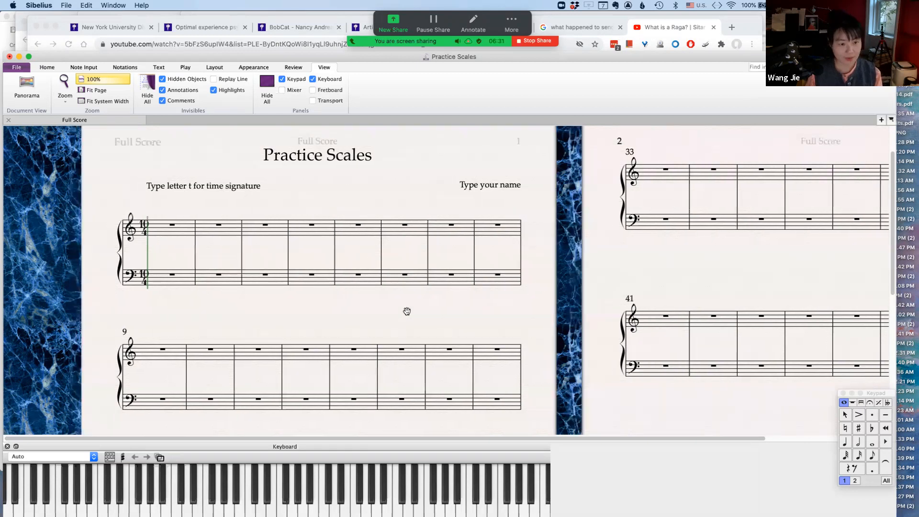
pyautogui.hscroll(-5, 377, 306)
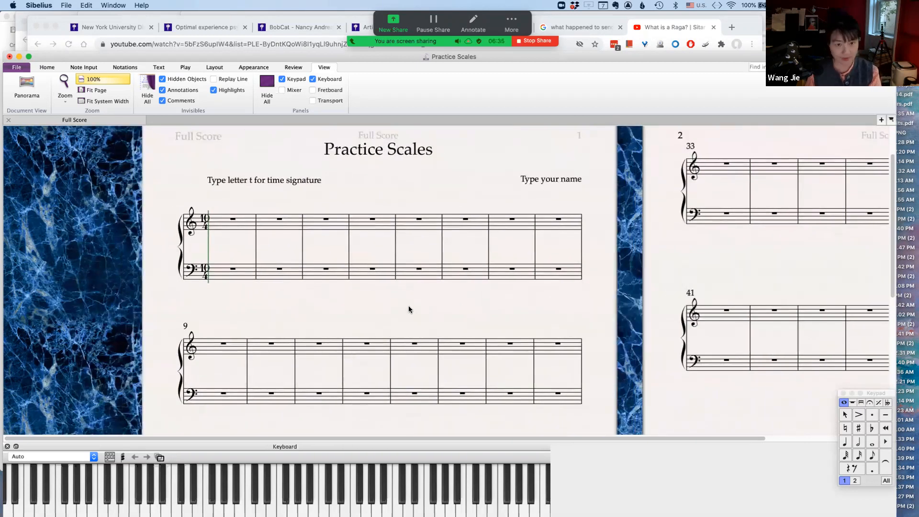
pyautogui.press('super+equal')
pyautogui.moveTo(338, 169); pyautogui.dragTo(398, 171)
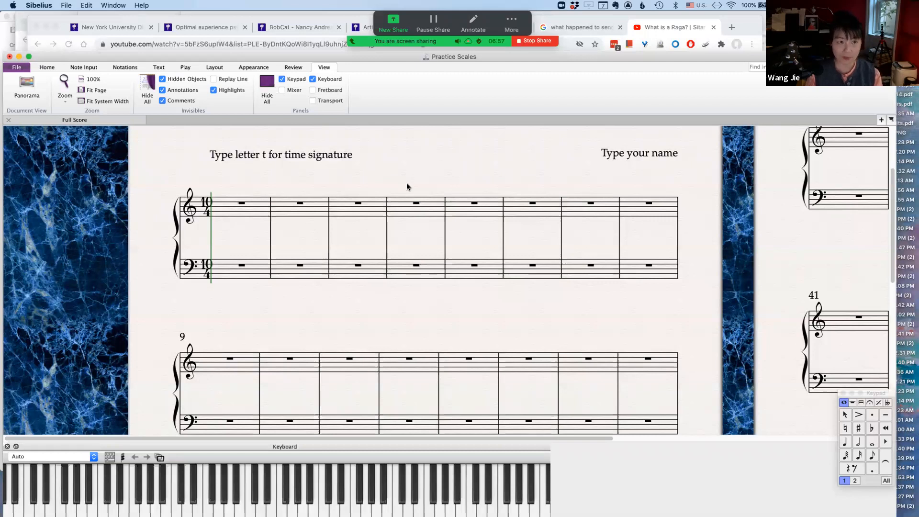
# Open the Sibelius Reference Guide in Preview and search it for "shortcut".
pyautogui.click(141, 5)
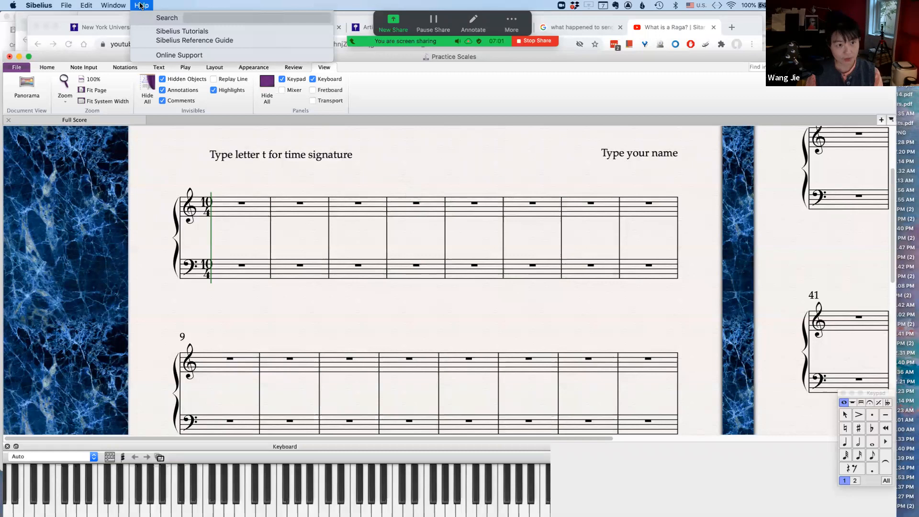
pyautogui.click(233, 41)
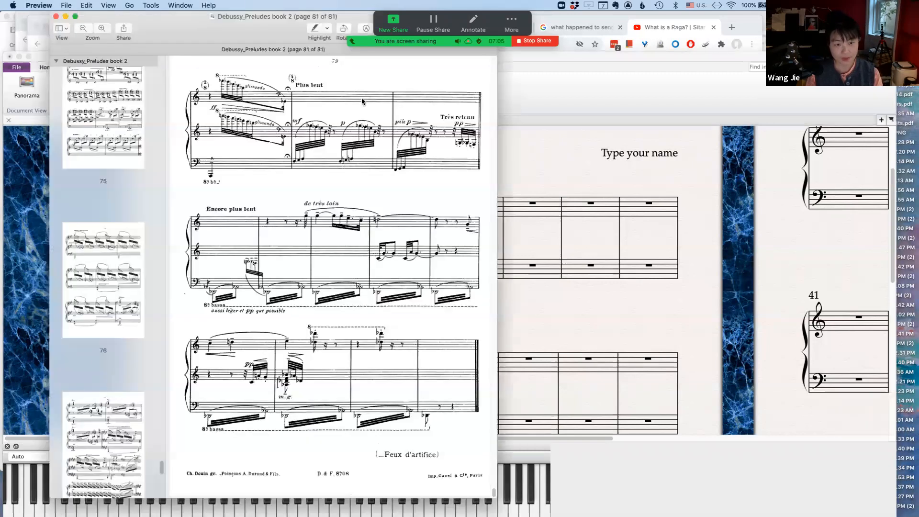
pyautogui.moveTo(342, 23); pyautogui.dragTo(327, 24)
pyautogui.click(339, 31)
pyautogui.write('s')
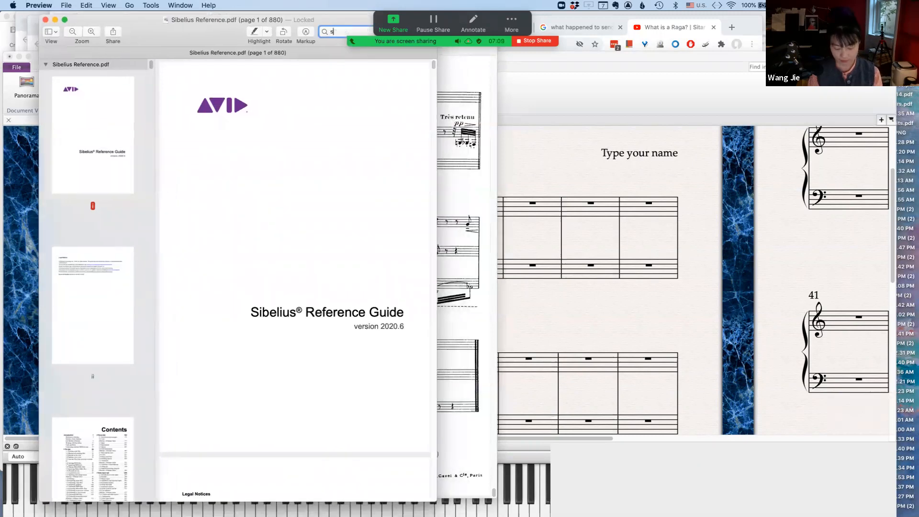
pyautogui.write('hortcut')
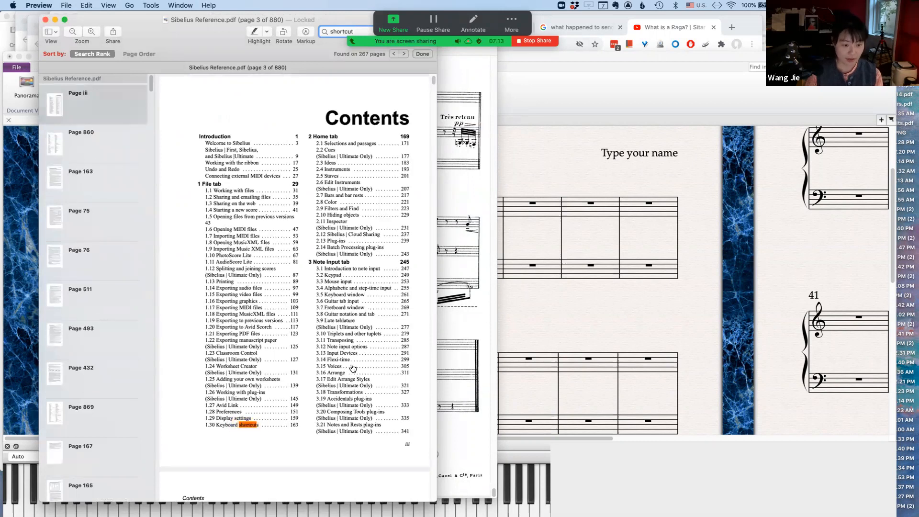
# Go to section 1.30 Keyboard shortcuts and look through its pages, the following chapter and the guide's search matches.
pyautogui.click(249, 424)
pyautogui.click(249, 424)
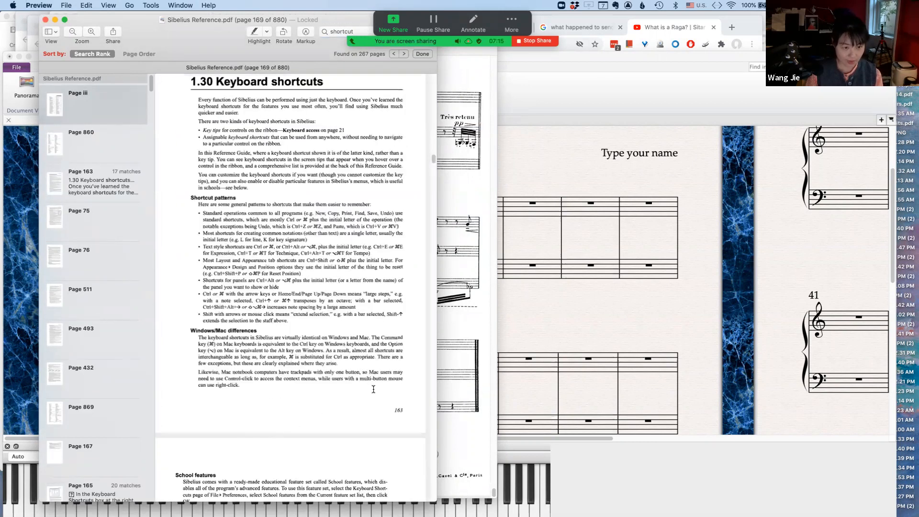
pyautogui.scroll(-15, 338, 386)
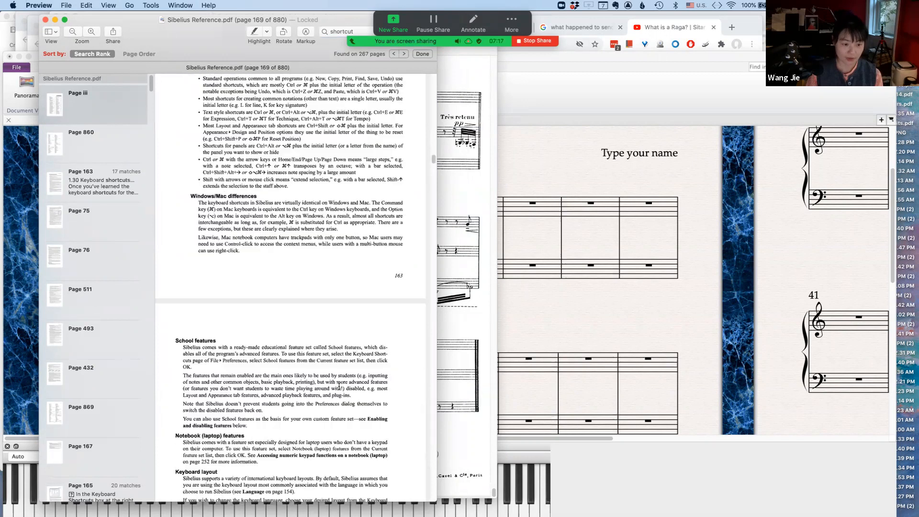
pyautogui.scroll(-20, 339, 387)
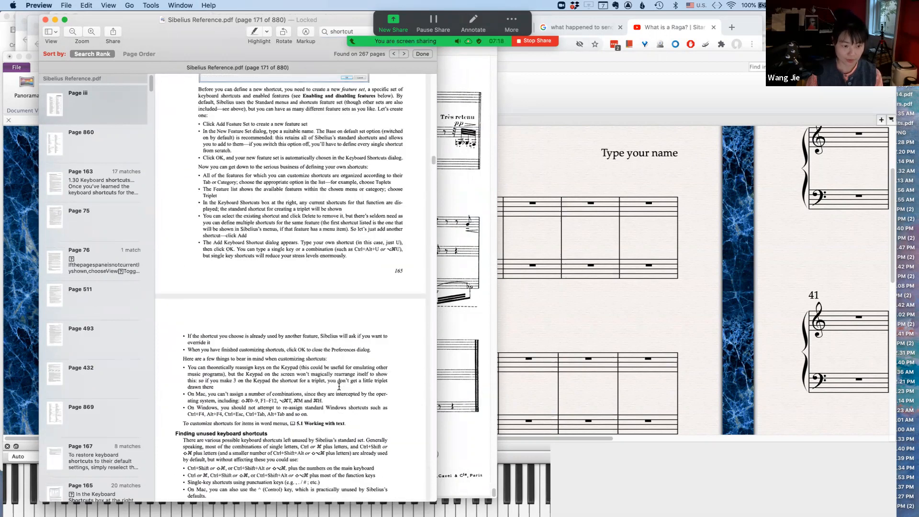
pyautogui.scroll(-10, 339, 389)
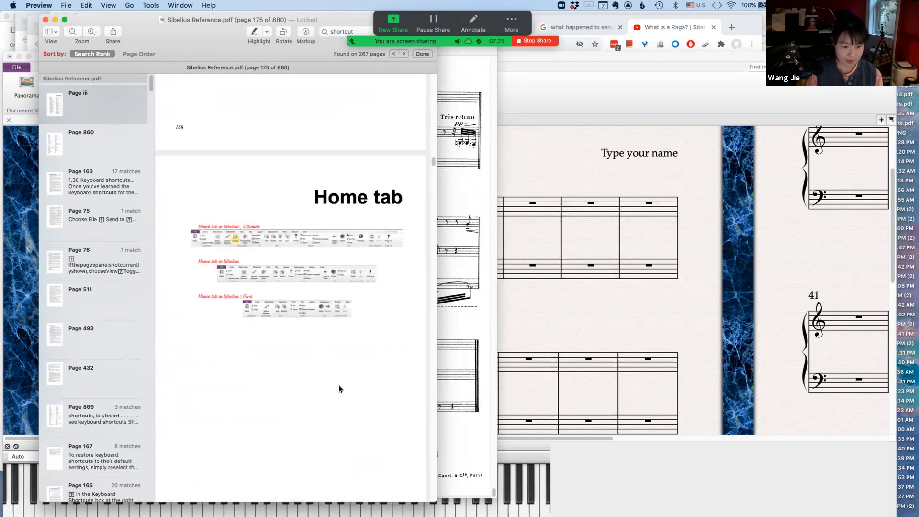
pyautogui.scroll(-15, 339, 388)
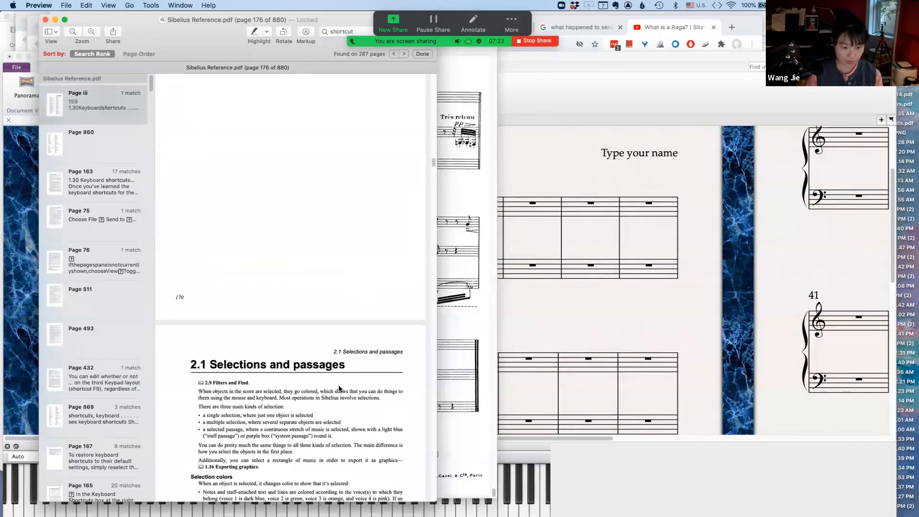
pyautogui.scroll(-15, 339, 388)
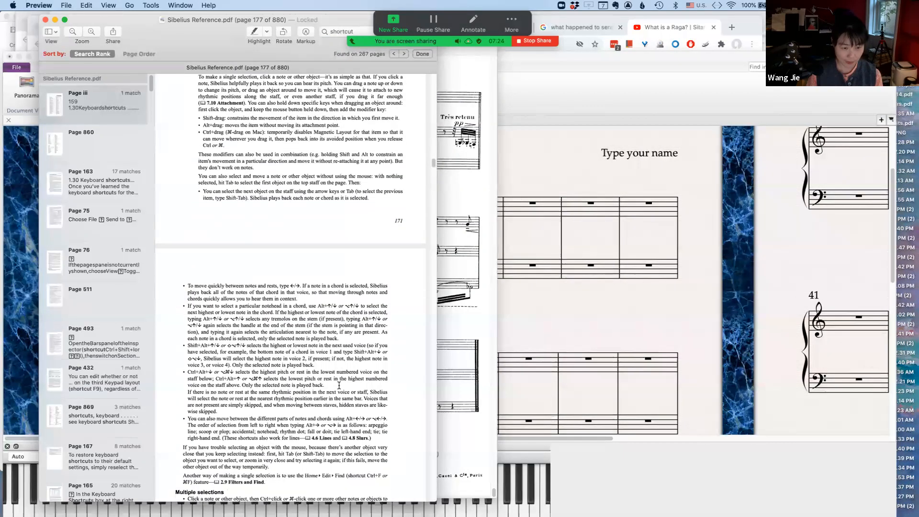
pyautogui.scroll(-5, 383, 386)
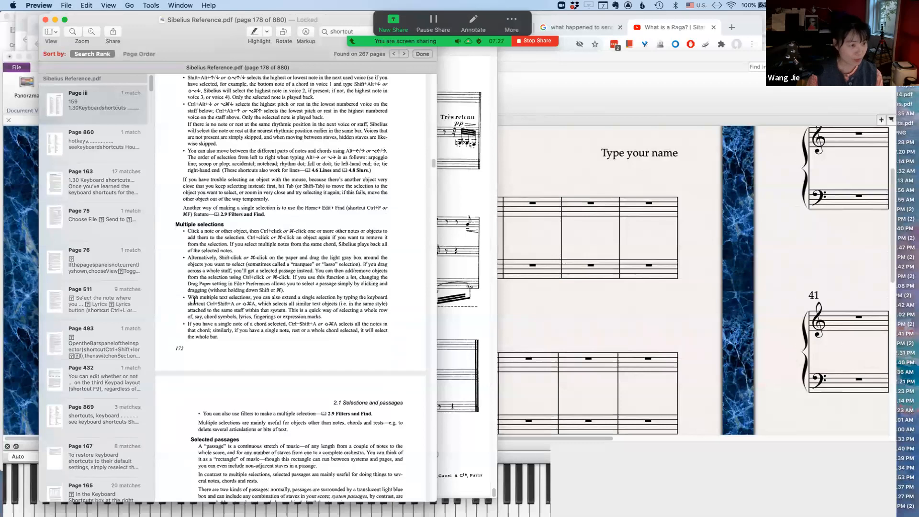
pyautogui.scroll(-8, 96, 326)
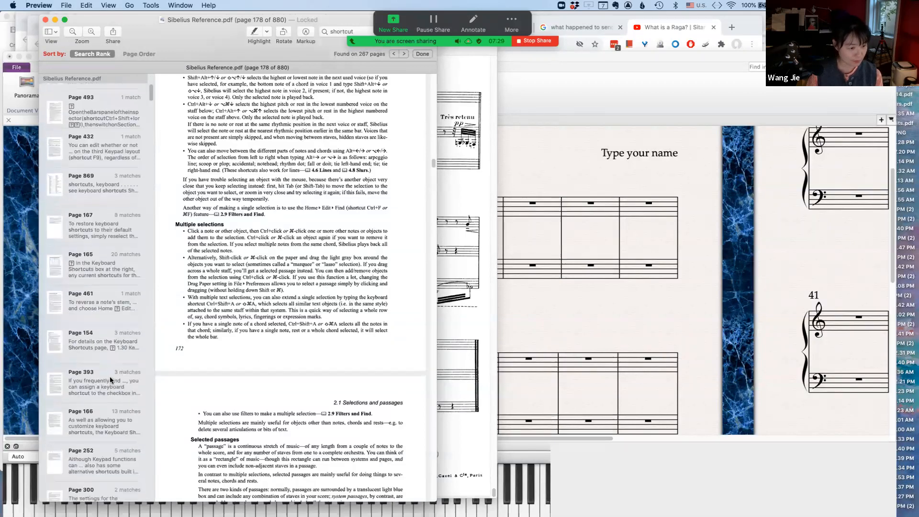
pyautogui.scroll(-10, 85, 330)
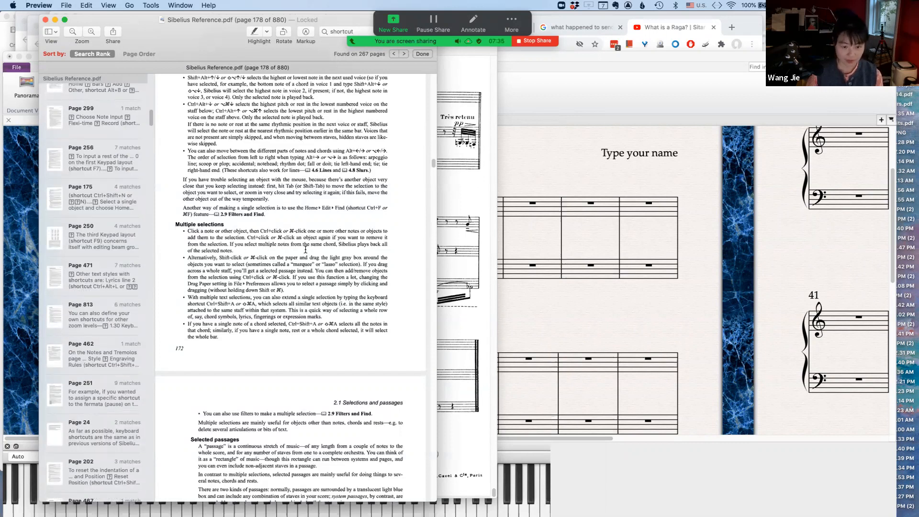
pyautogui.scroll(-15, 312, 379)
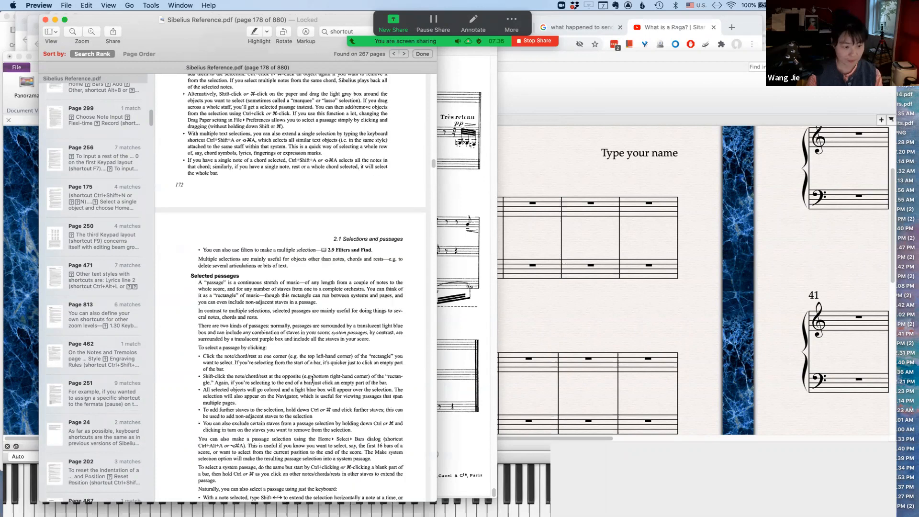
# Close the Reference Guide and switch back to the Practice Scales score in Sibelius.
pyautogui.click(46, 20)
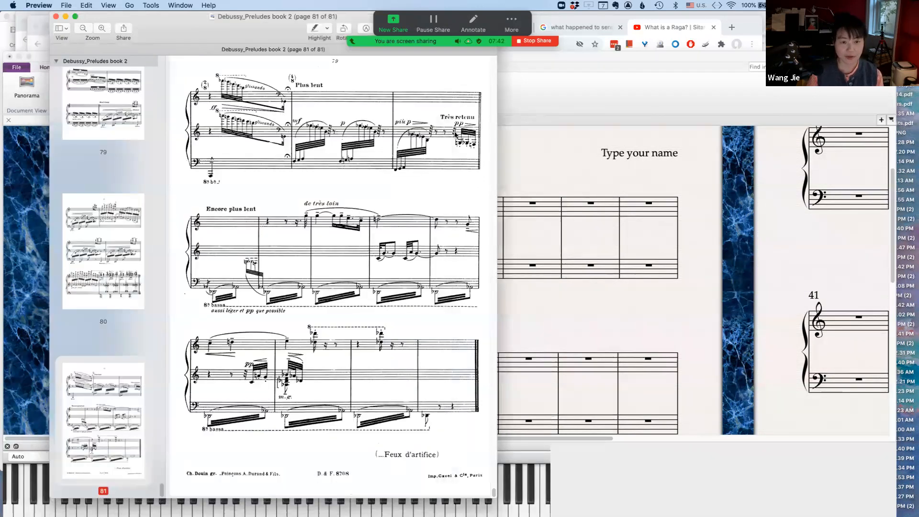
pyautogui.click(541, 175)
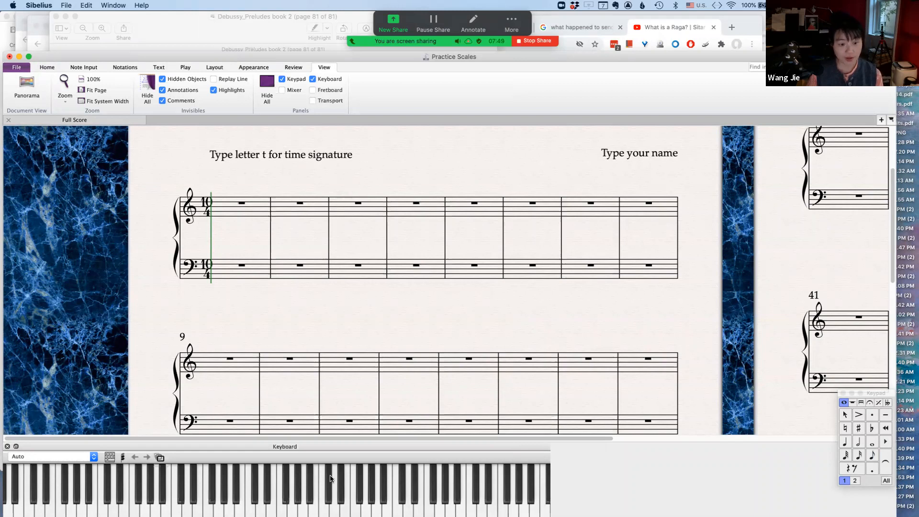
# Float the Keyboard panel over the lower part of the score and play C4 and a few white keys above it.
pyautogui.moveTo(251, 443); pyautogui.dragTo(252, 396)
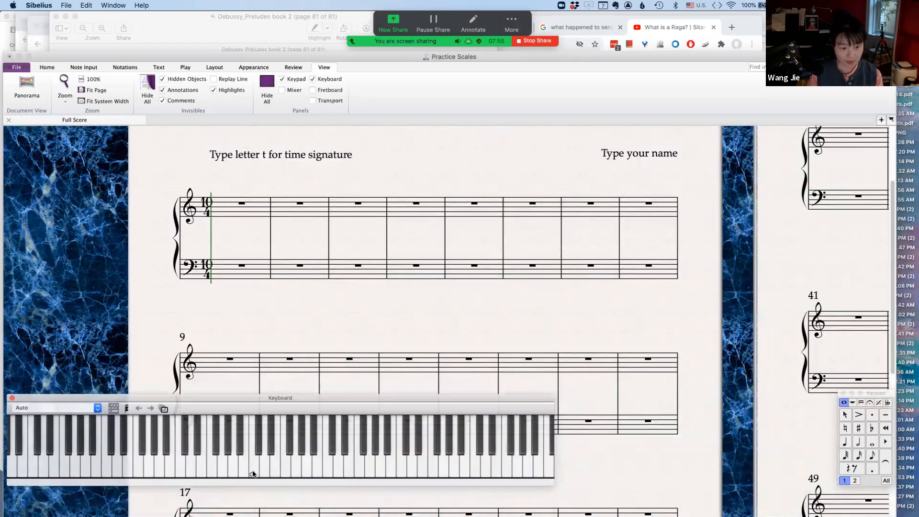
pyautogui.click(253, 474)
pyautogui.click(276, 466)
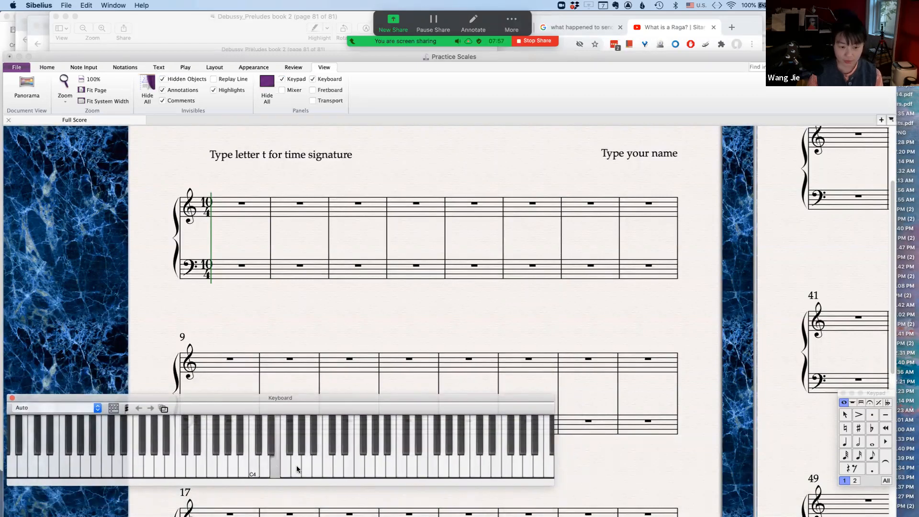
pyautogui.click(308, 465)
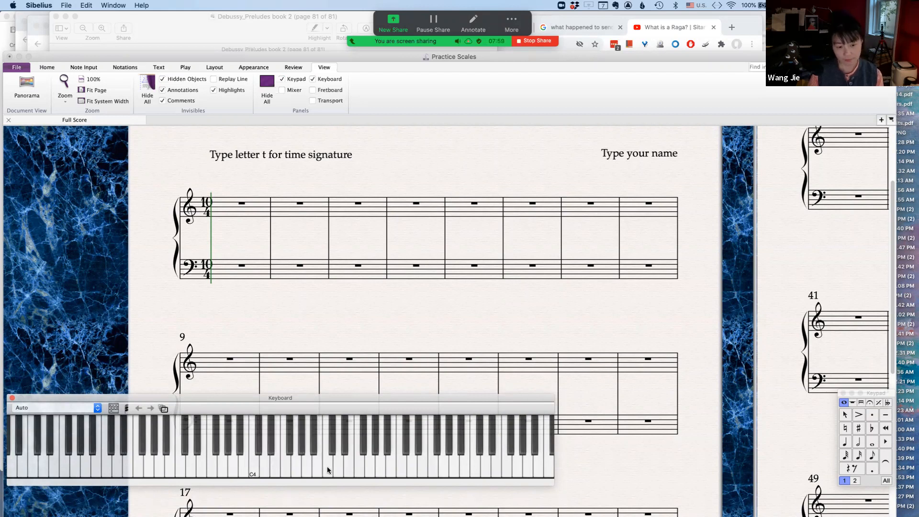
pyautogui.click(253, 472)
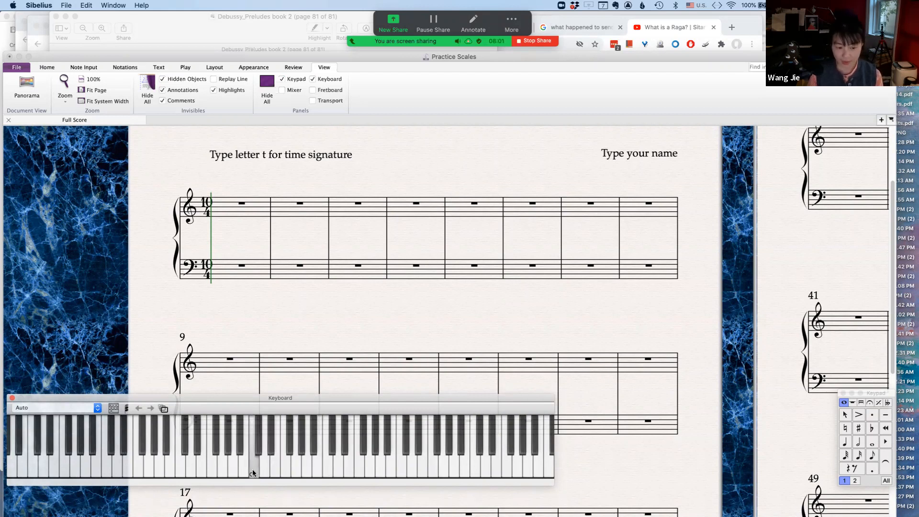
pyautogui.click(252, 473)
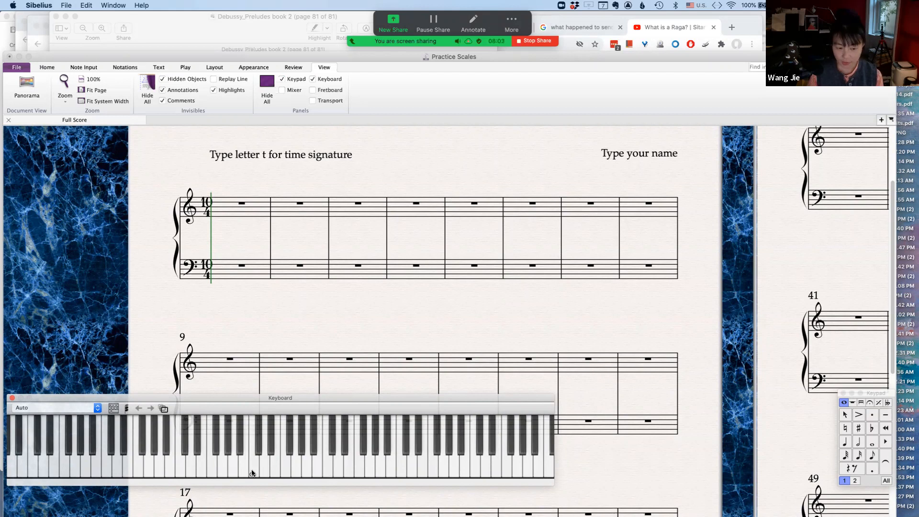
# Reposition the floating Keyboard panel near the score's second system and sound a low, a high and the topmost key.
pyautogui.moveTo(262, 397); pyautogui.dragTo(305, 393)
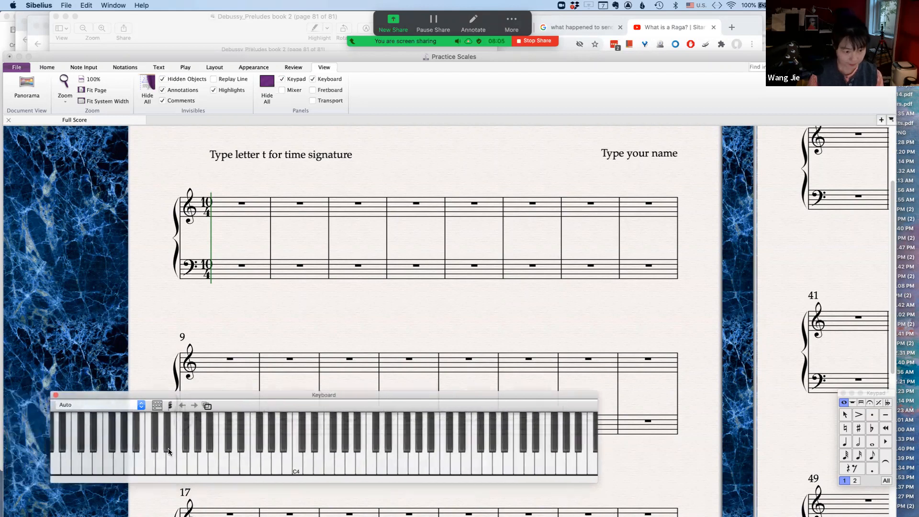
pyautogui.click(148, 465)
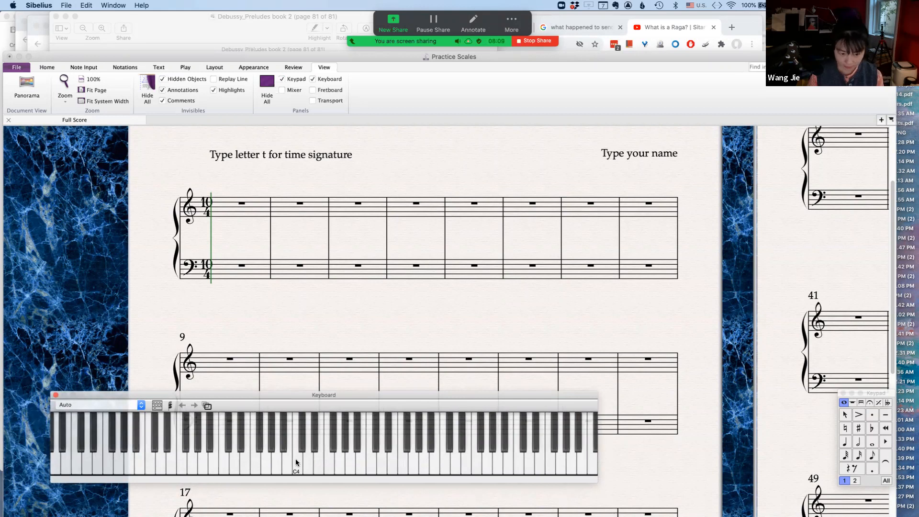
pyautogui.click(449, 460)
pyautogui.click(594, 467)
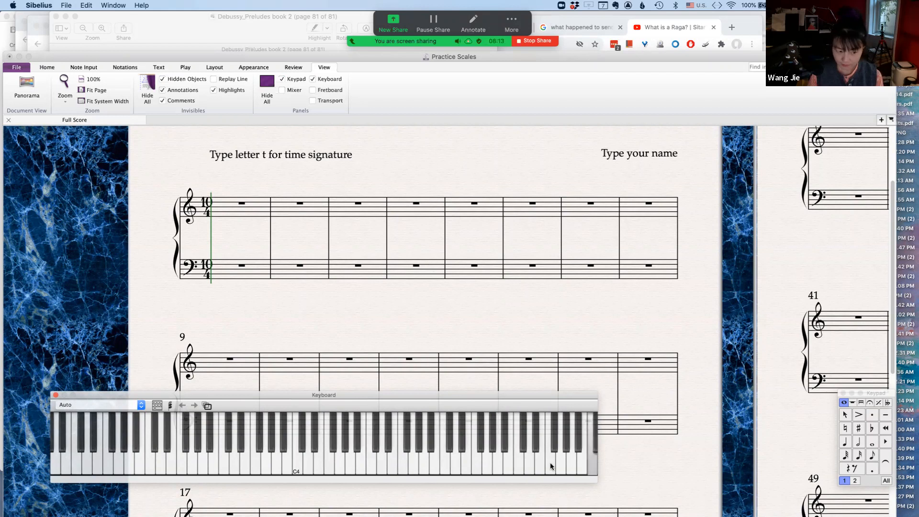
pyautogui.moveTo(291, 394); pyautogui.dragTo(274, 414)
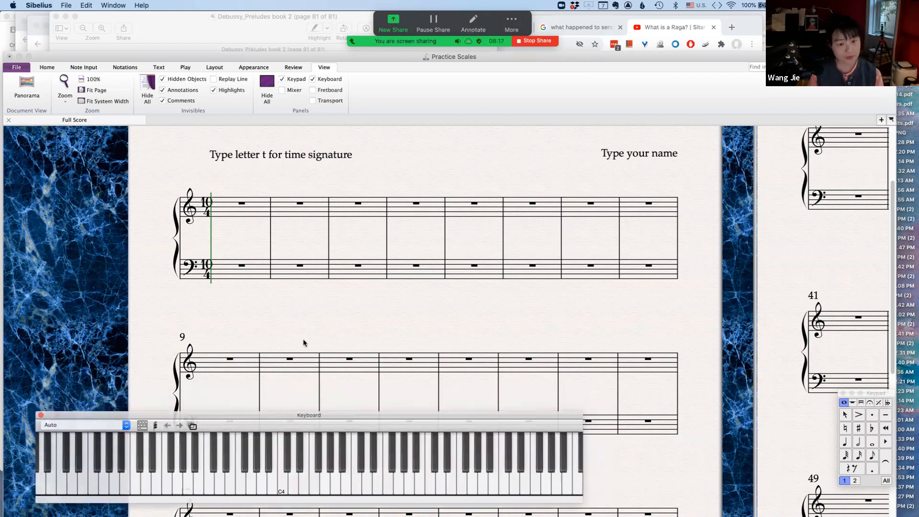
# Enter an ascending C major scale in quarter notes from C4 to C5 in the first treble bar using the on-screen Keyboard.
pyautogui.click(412, 296)
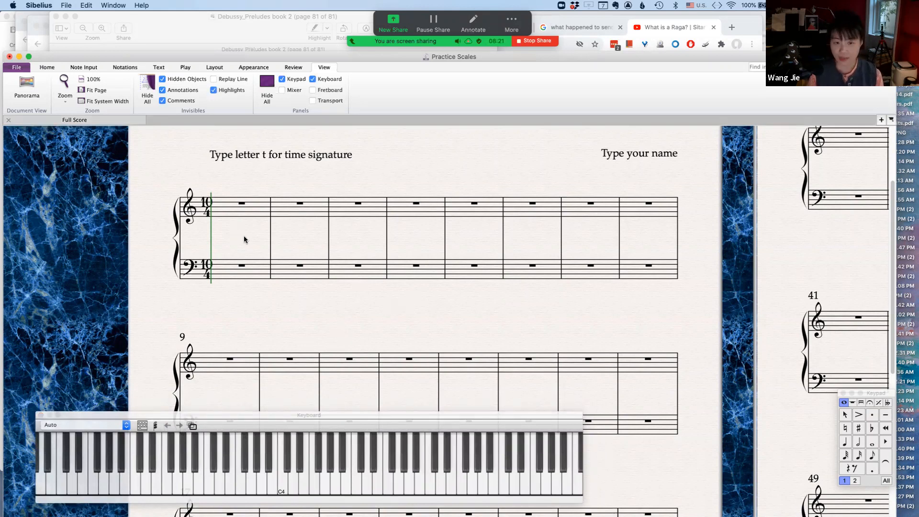
pyautogui.click(224, 213)
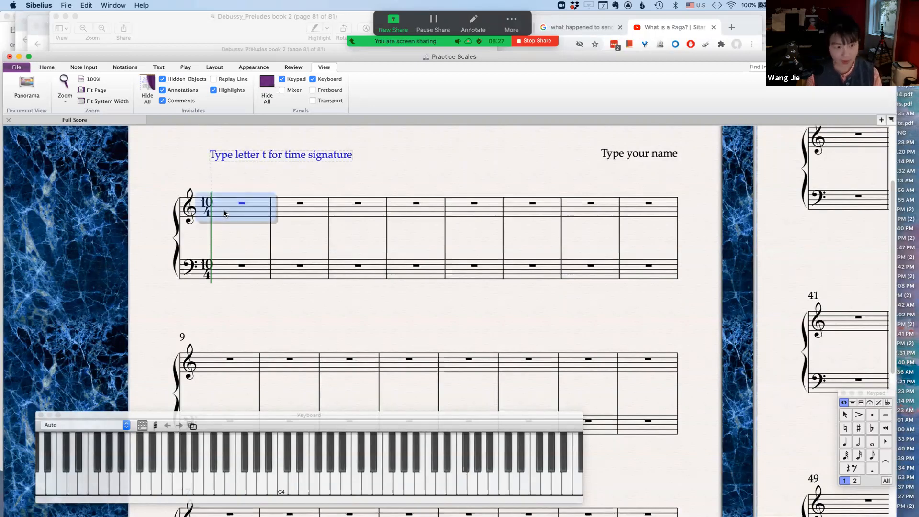
pyautogui.press('n')
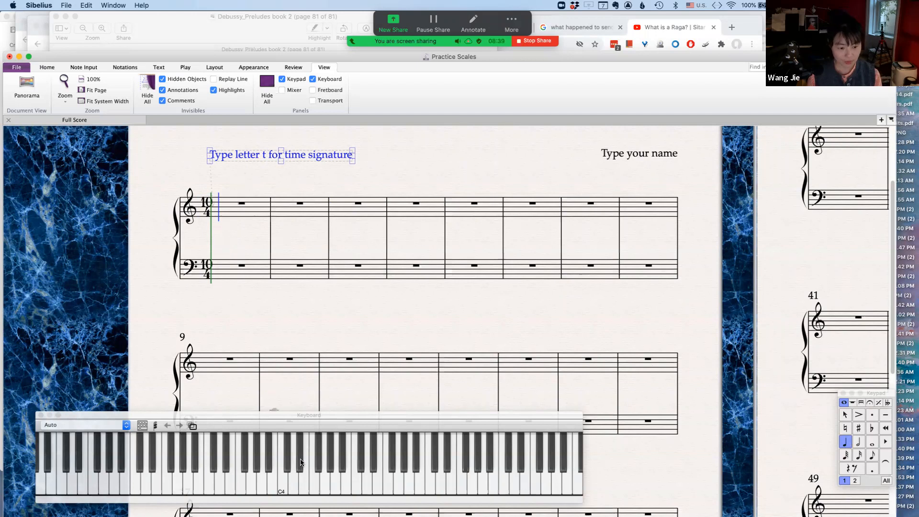
pyautogui.click(282, 489)
pyautogui.click(292, 487)
pyautogui.click(303, 485)
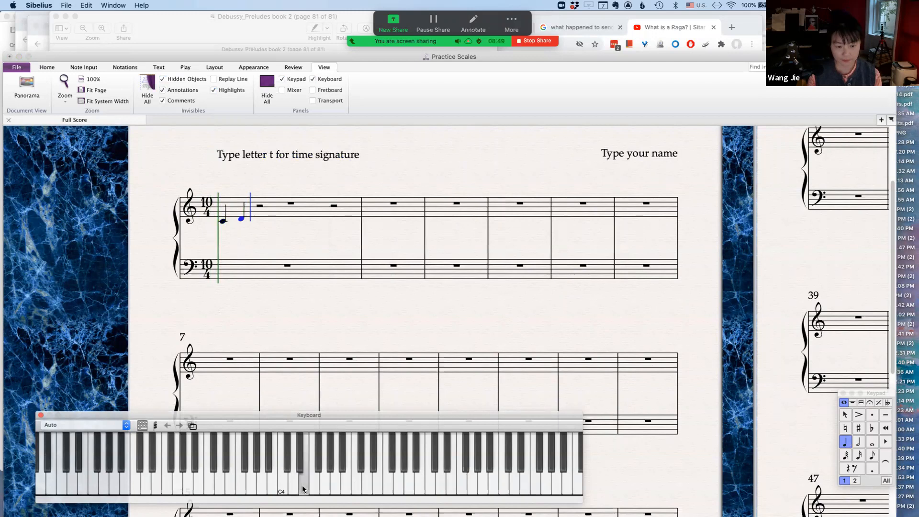
pyautogui.click(312, 487)
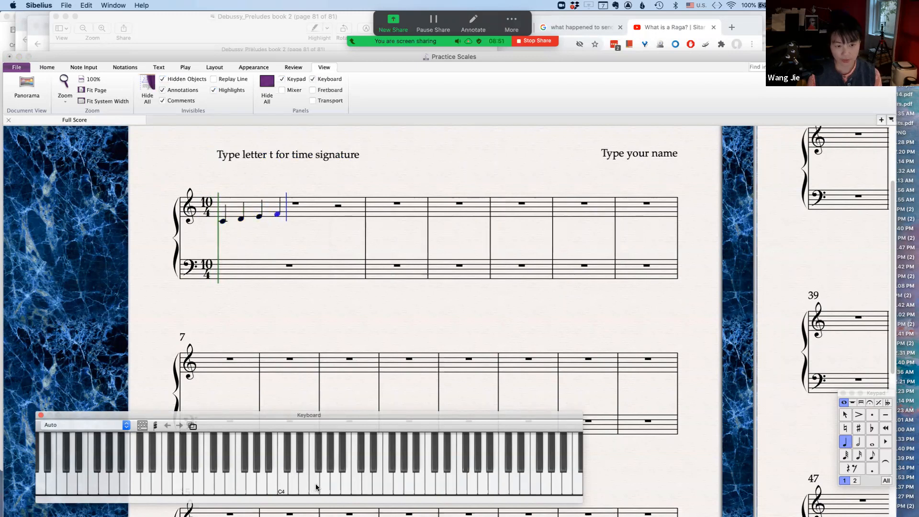
pyautogui.click(324, 483)
pyautogui.click(333, 484)
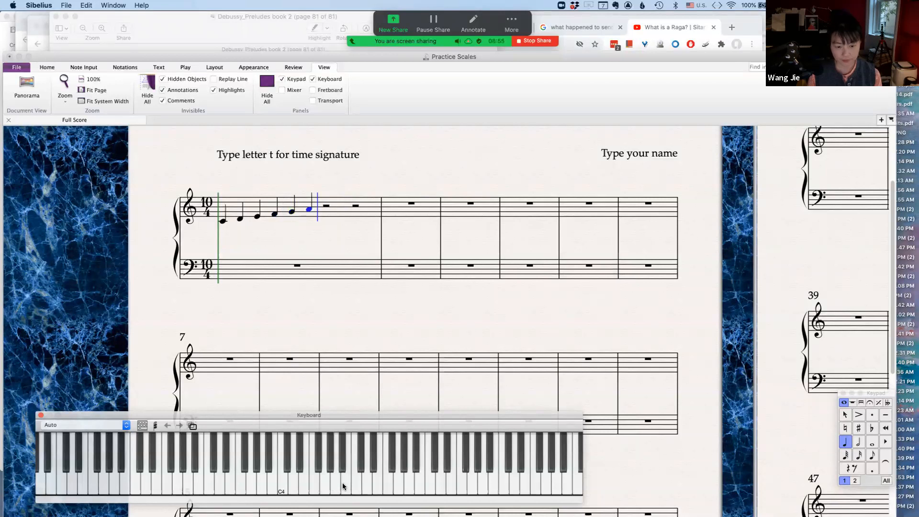
pyautogui.click(343, 483)
pyautogui.click(354, 483)
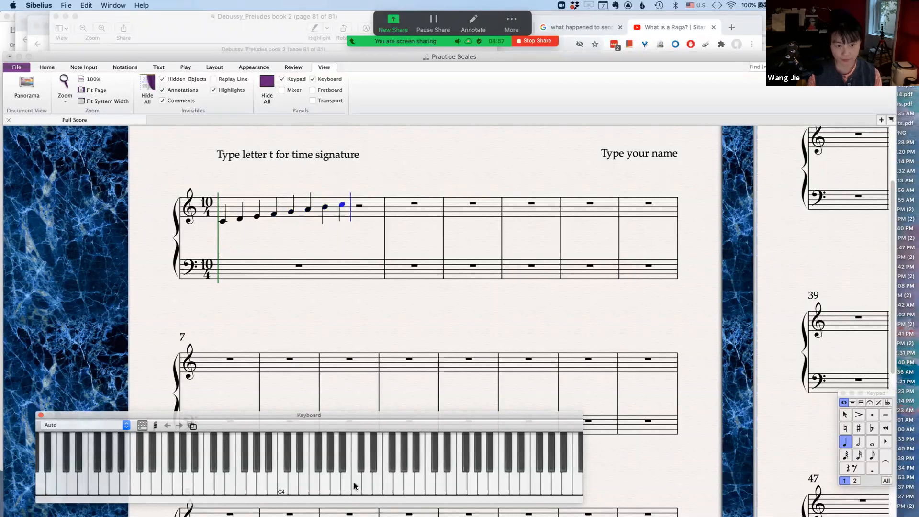
pyautogui.click(427, 345)
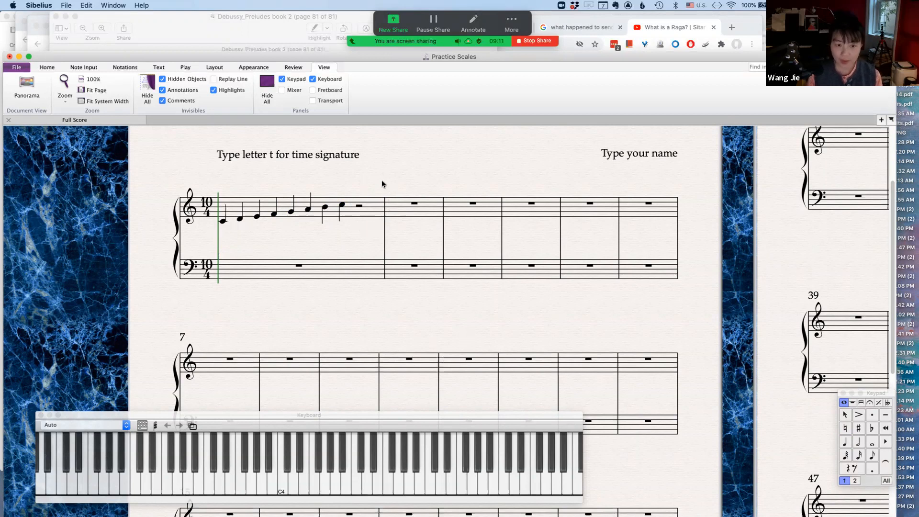
# Change the scale's final C in the first treble bar to a half note.
pyautogui.click(342, 206)
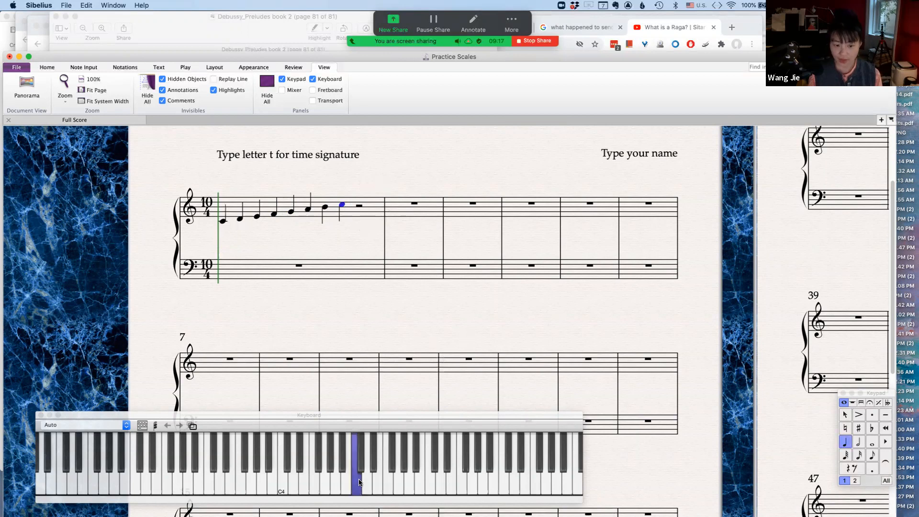
pyautogui.click(352, 183)
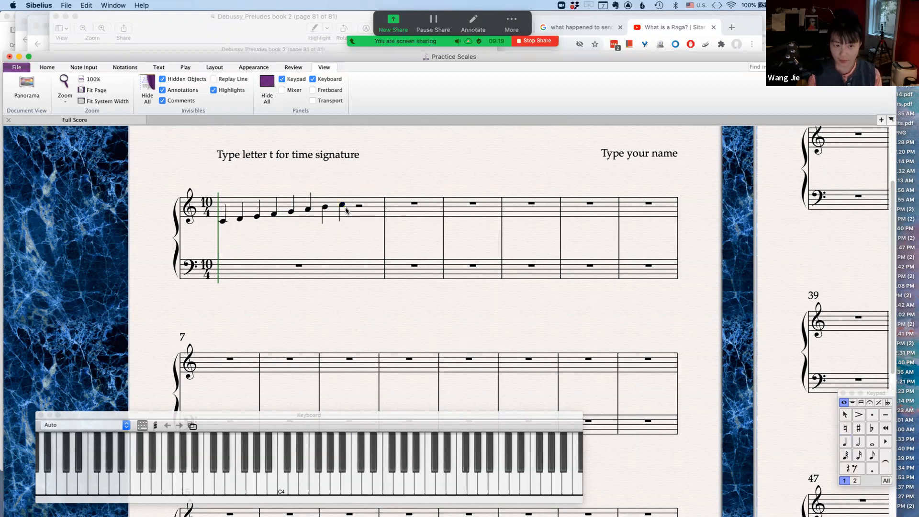
pyautogui.click(342, 206)
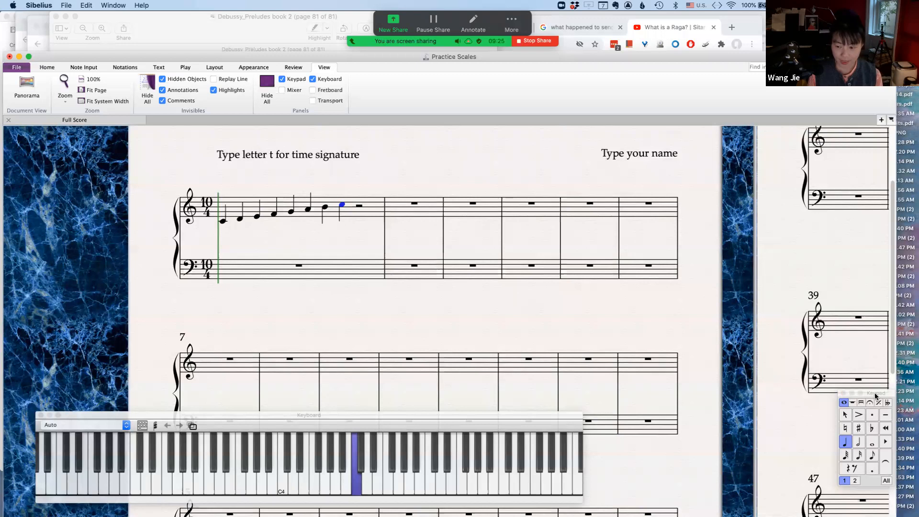
pyautogui.click(859, 446)
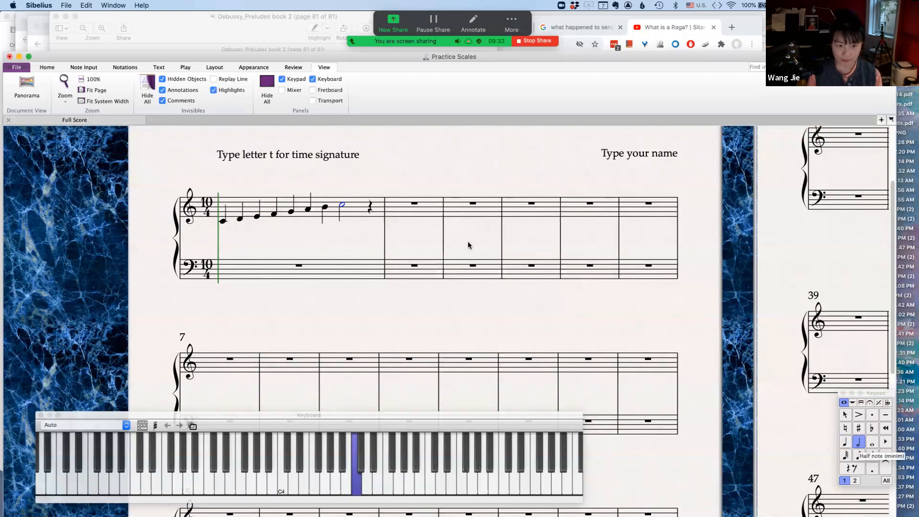
pyautogui.click(289, 186)
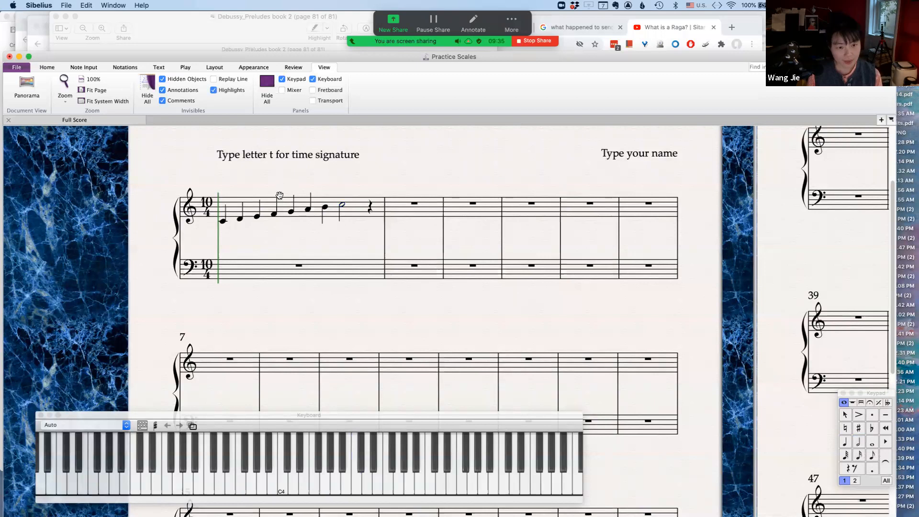
pyautogui.scroll(1, 280, 196)
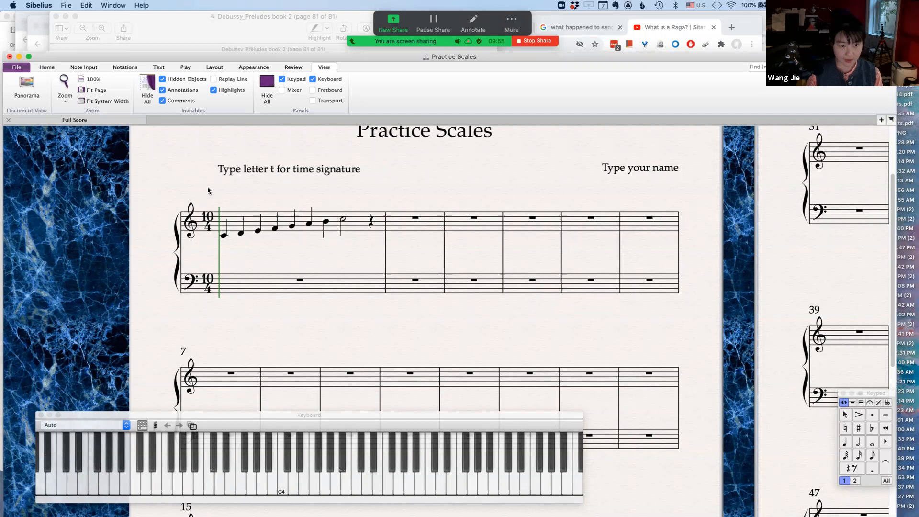
pyautogui.rightClick(378, 168)
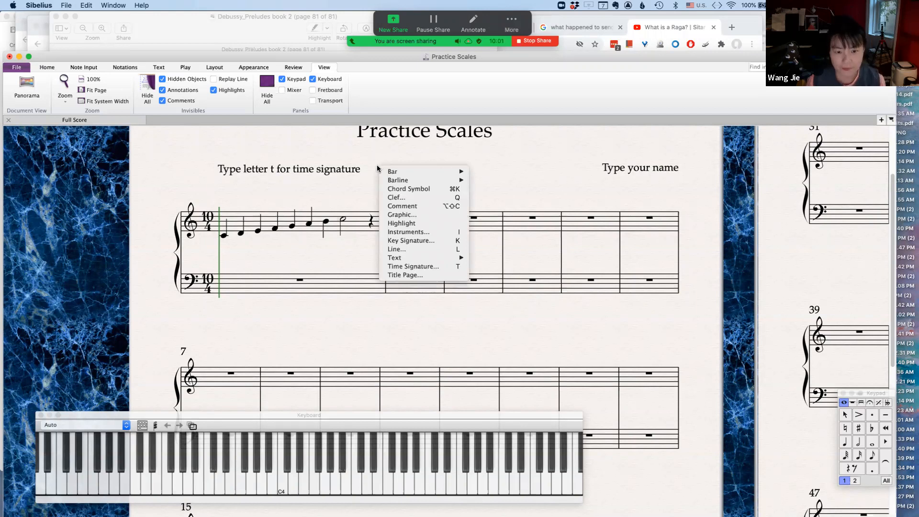
pyautogui.moveTo(438, 257)
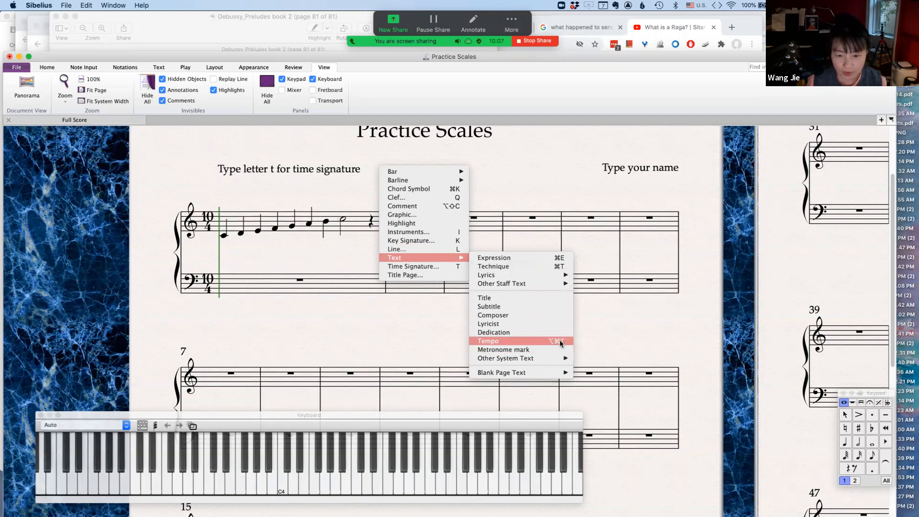
pyautogui.click(507, 189)
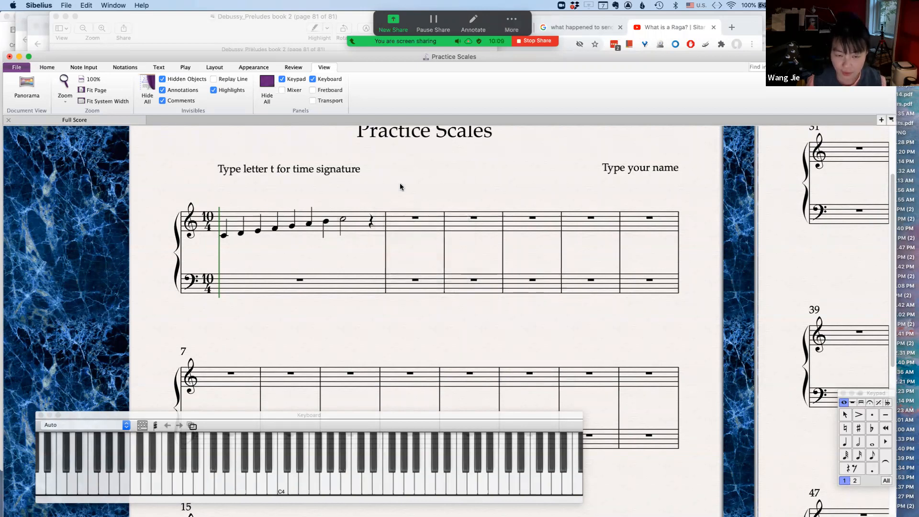
# Add a Tempo text above the first bar's time signature reading quarter note = 60.
pyautogui.rightClick(400, 183)
pyautogui.moveTo(427, 276)
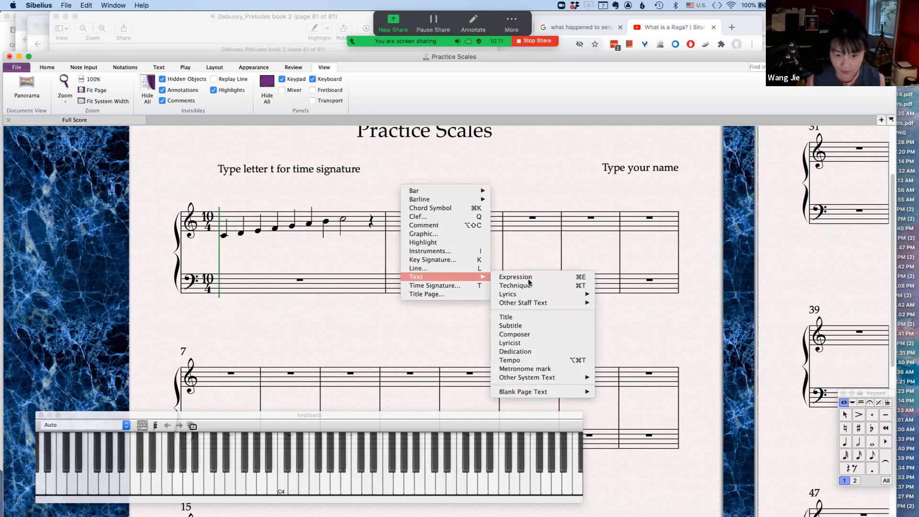
pyautogui.click(530, 360)
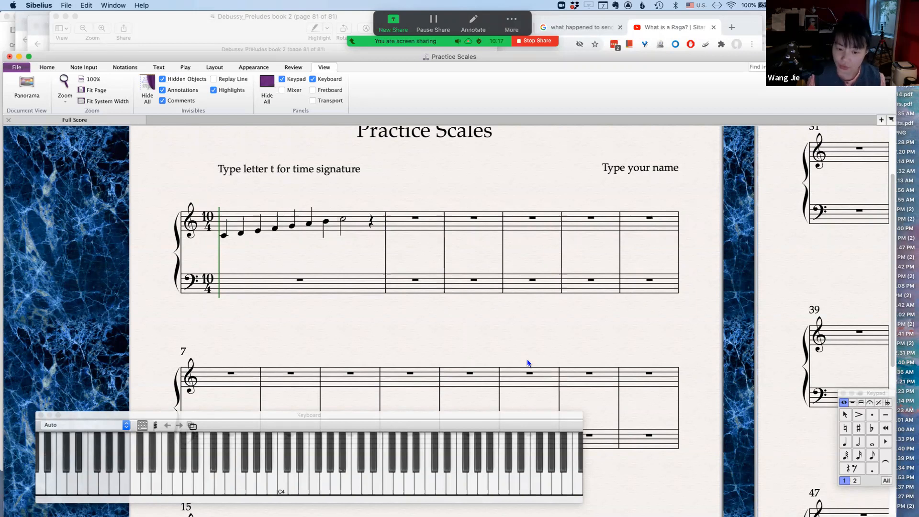
pyautogui.click(203, 194)
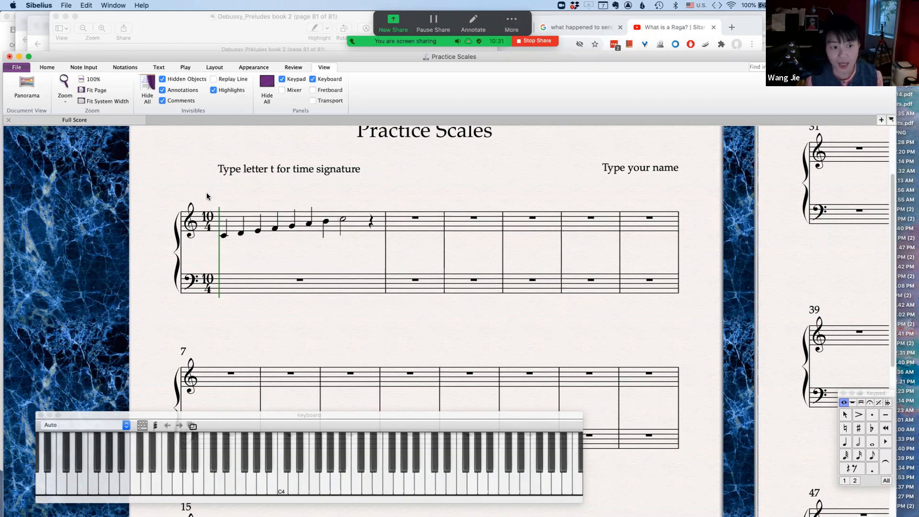
pyautogui.rightClick(206, 196)
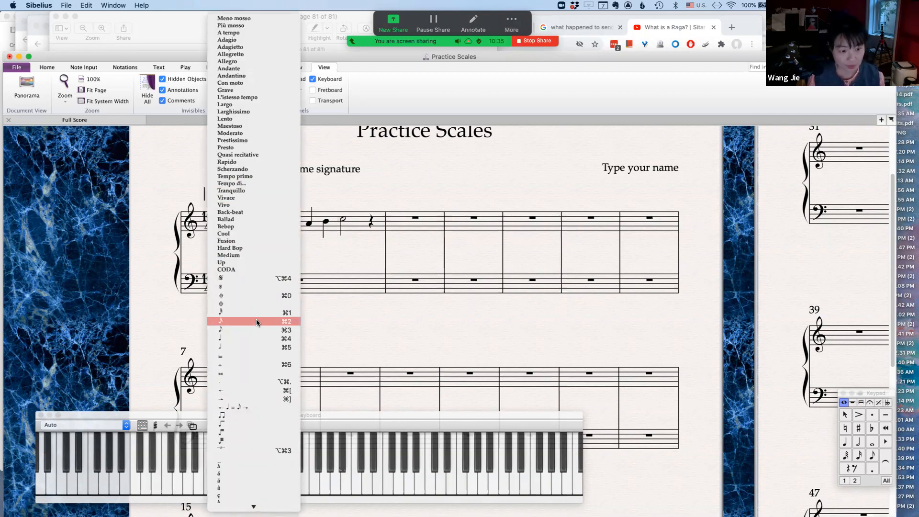
pyautogui.click(228, 337)
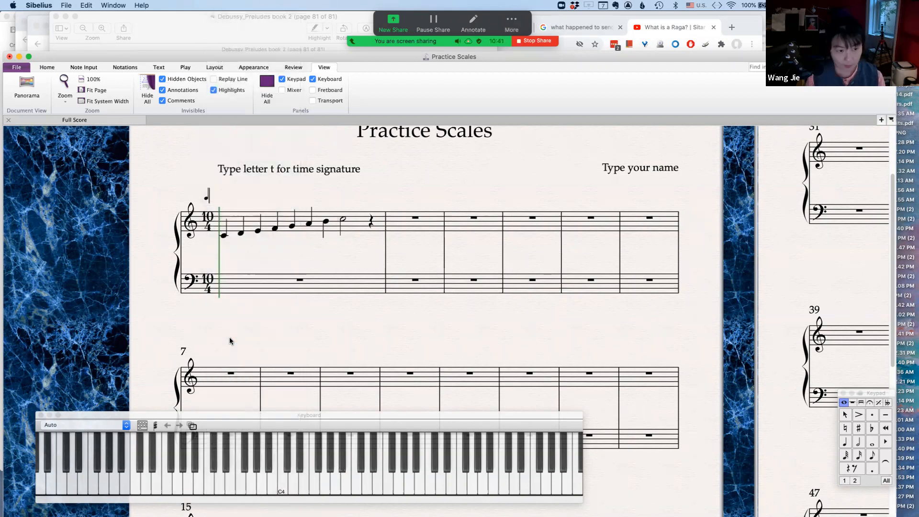
pyautogui.write('= ')
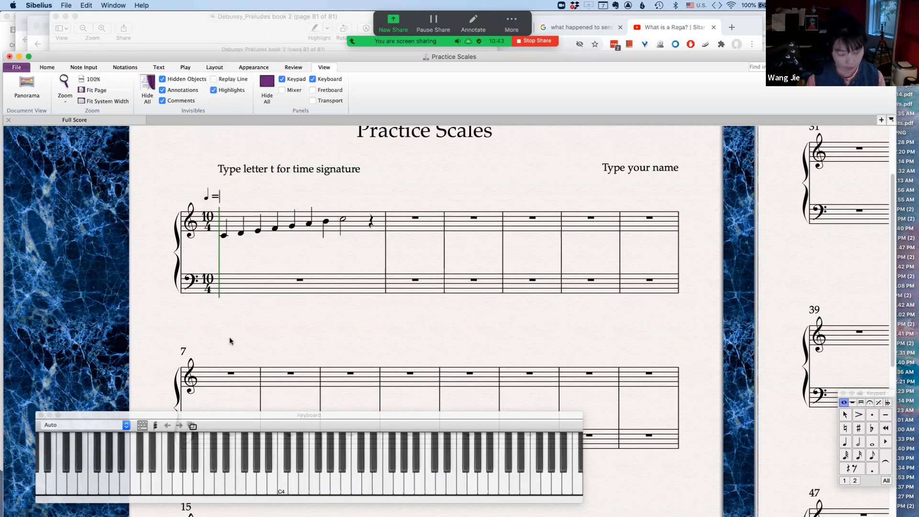
pyautogui.write('60')
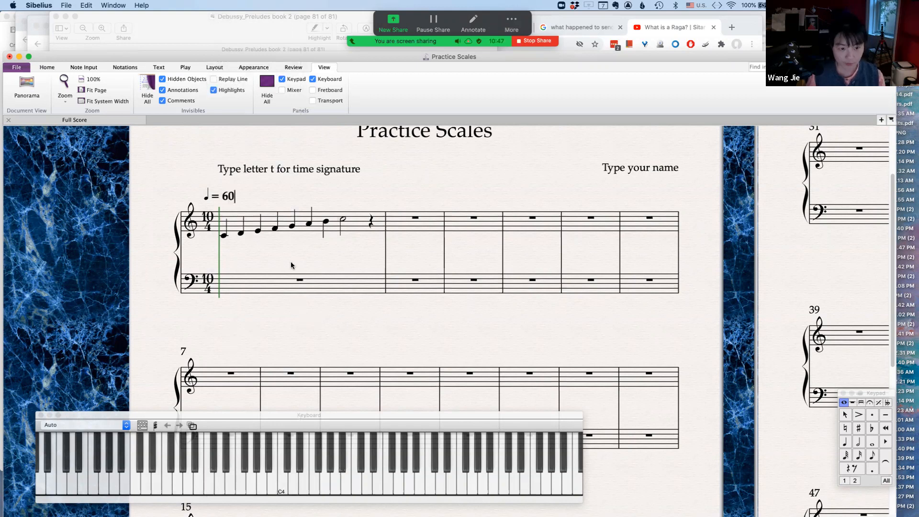
pyautogui.press('Escape')
pyautogui.press('Escape')
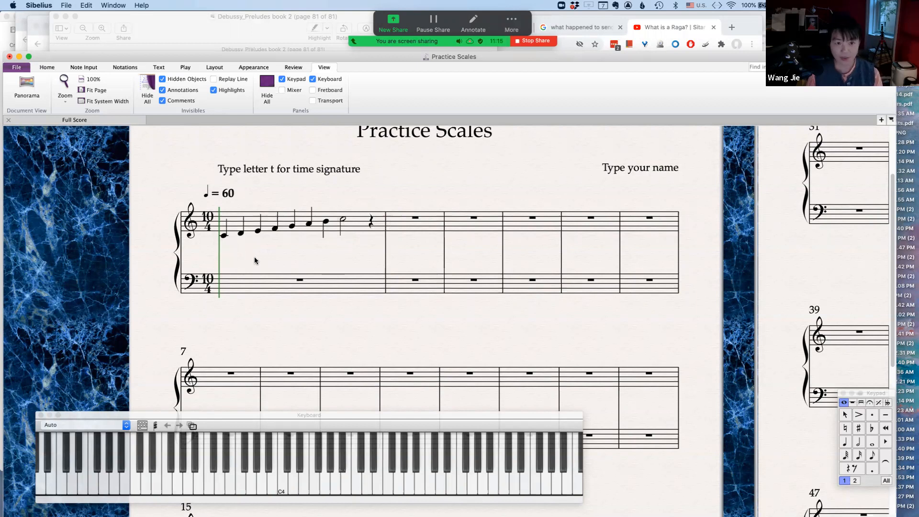
# Play back the scale in the first bar and stop playback once it reaches the second bar.
pyautogui.press('space')
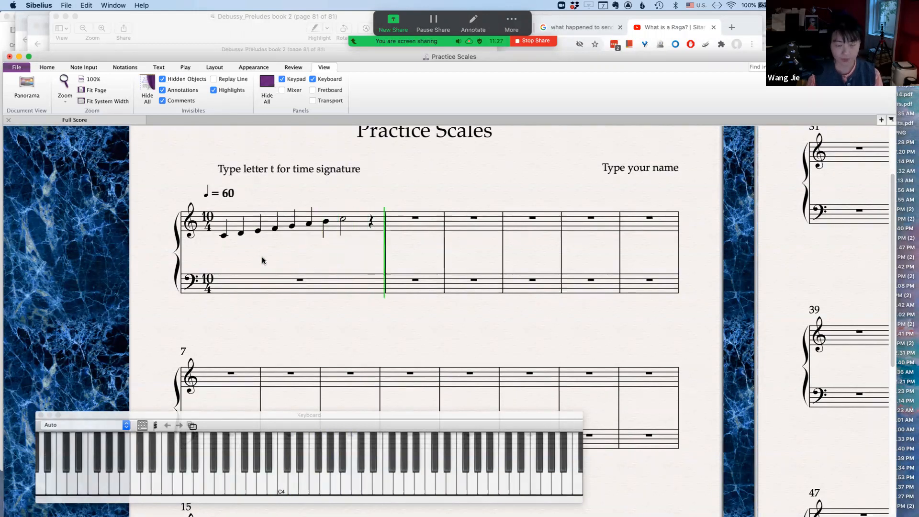
pyautogui.press('space')
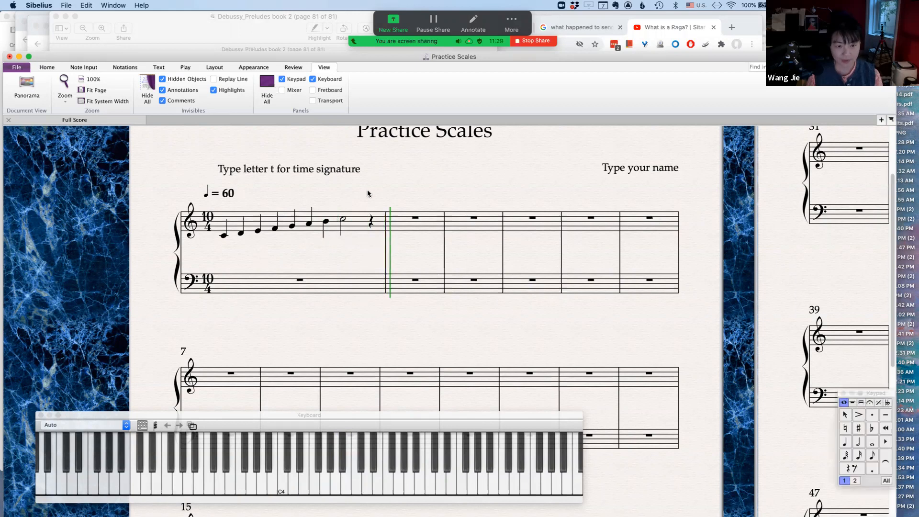
pyautogui.moveTo(388, 246)
pyautogui.mouseDown()
pyautogui.moveTo(375, 246)
pyautogui.moveTo(386, 244)
pyautogui.mouseUp()
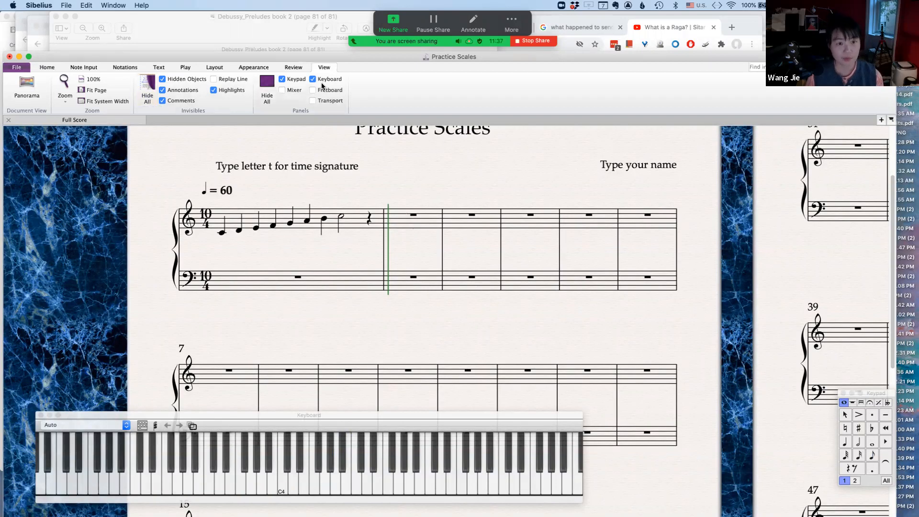
pyautogui.click(185, 67)
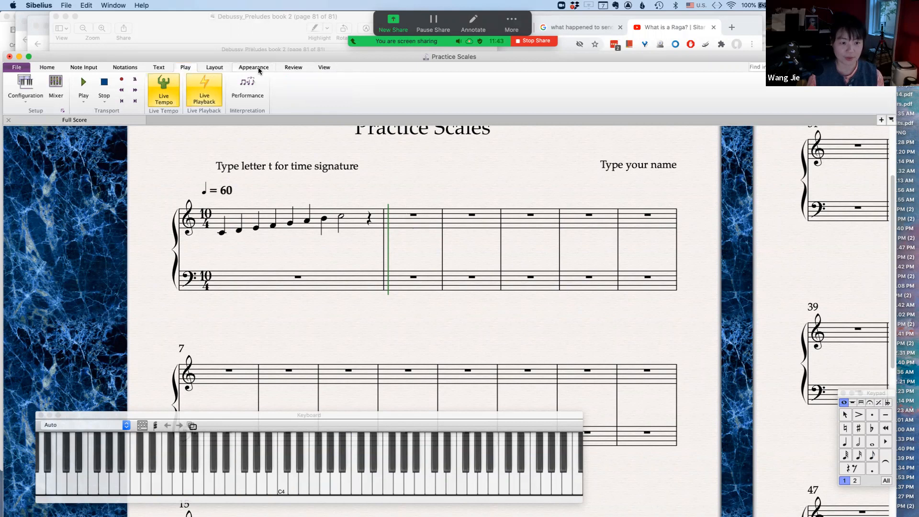
pyautogui.click(288, 68)
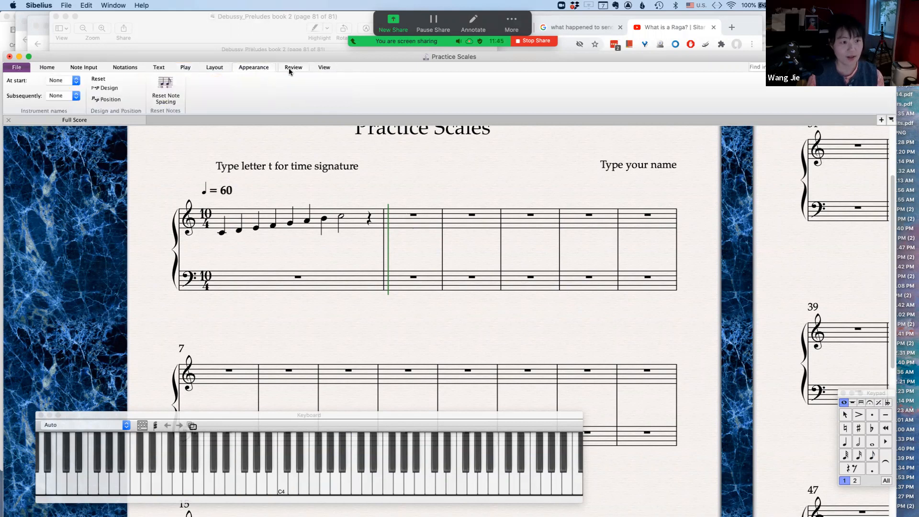
pyautogui.click(328, 68)
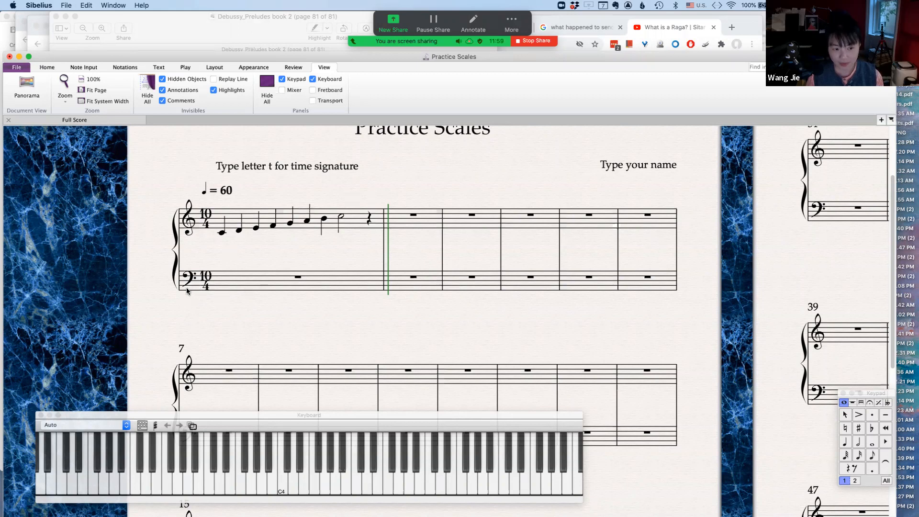
# Attach the Technique text "C Major Scale ascending" above the first note of the treble staff.
pyautogui.click(221, 232)
pyautogui.press('super+t')
pyautogui.write('C ')
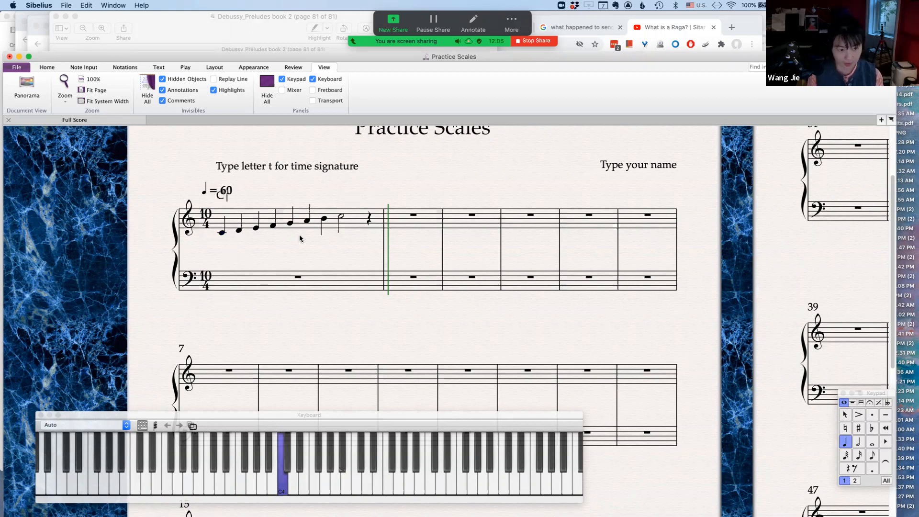
pyautogui.write('Major')
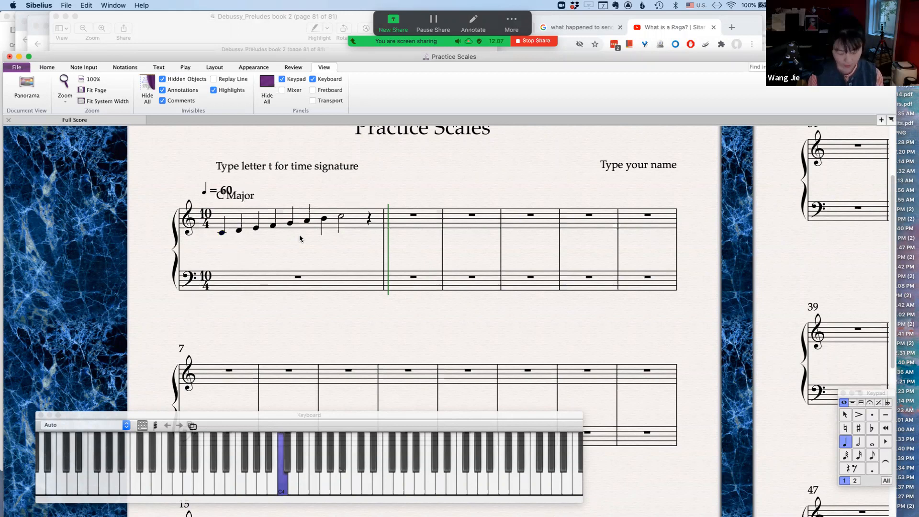
pyautogui.write(' Scale ')
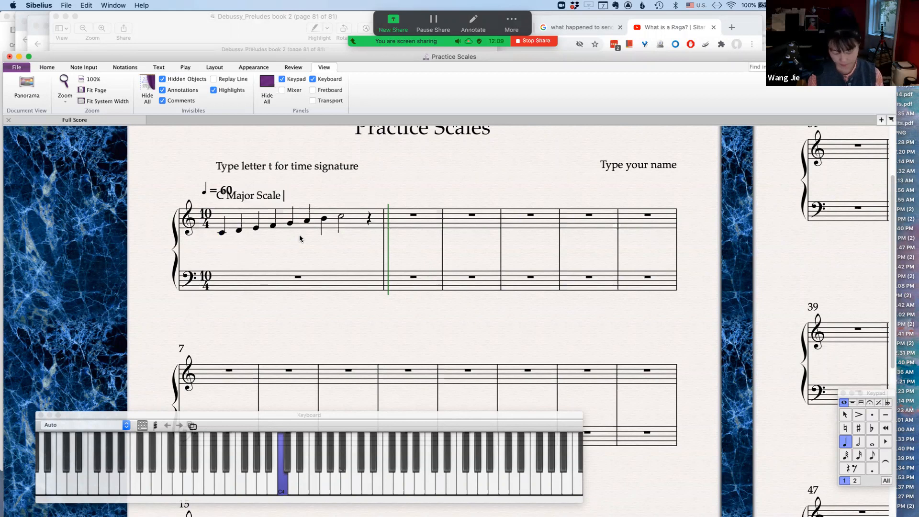
pyautogui.write('ascending')
pyautogui.press('Escape')
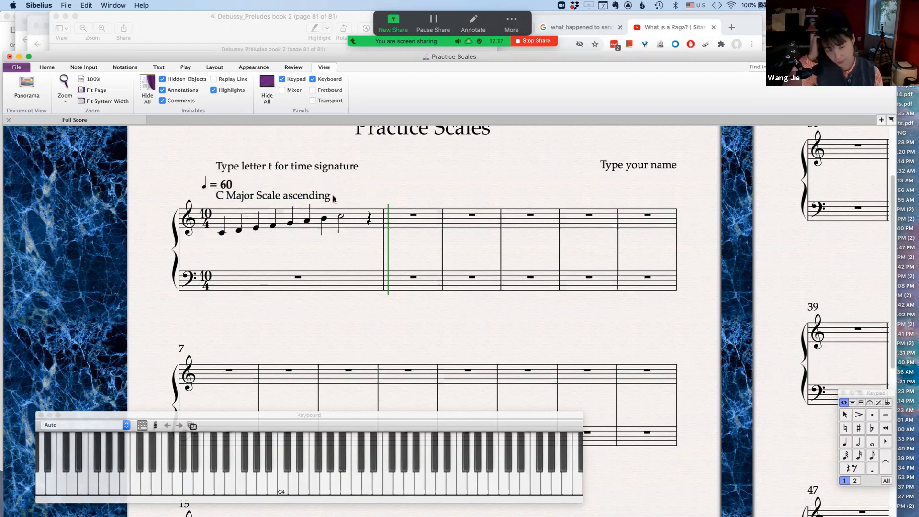
# Place the Plain text "C major scale" in the space above the end of the first treble bar.
pyautogui.rightClick(353, 182)
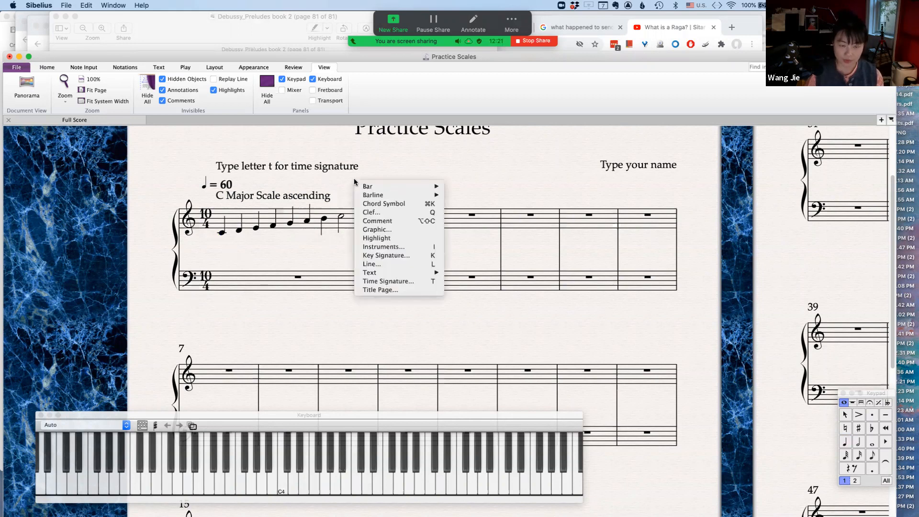
pyautogui.moveTo(374, 273)
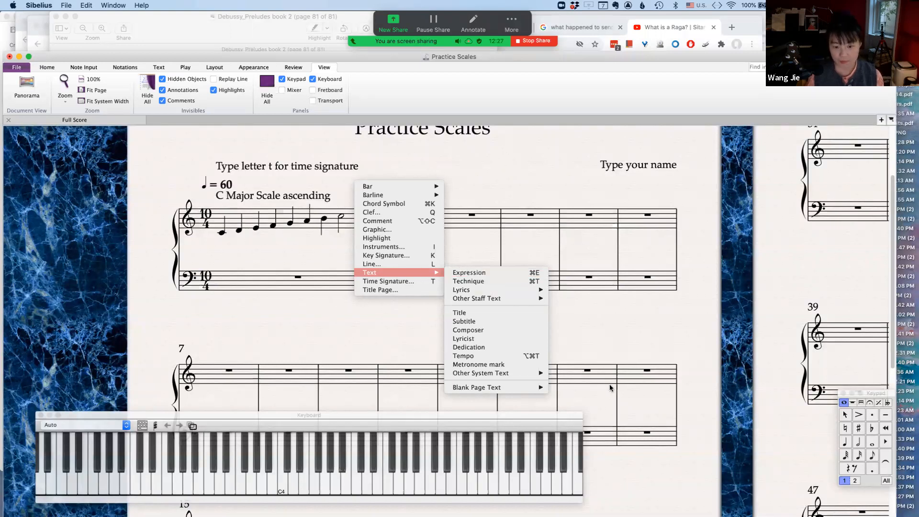
pyautogui.moveTo(512, 299)
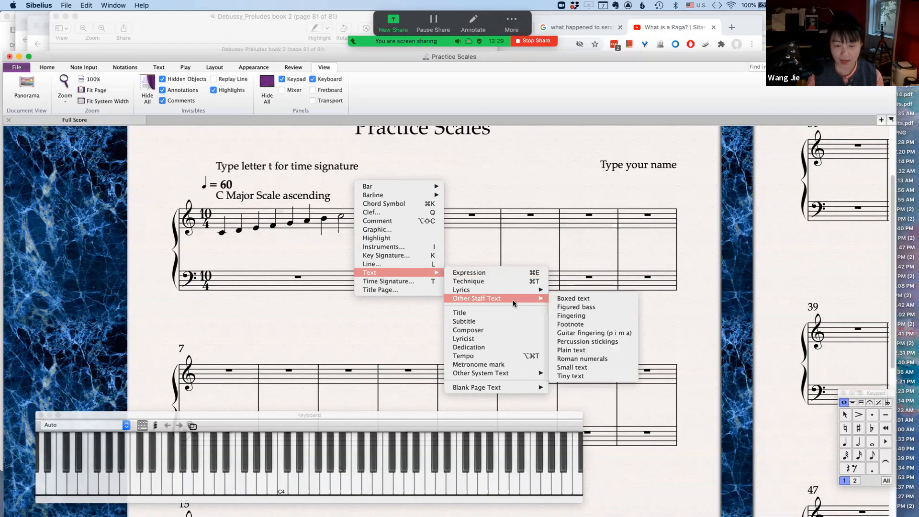
pyautogui.click(593, 354)
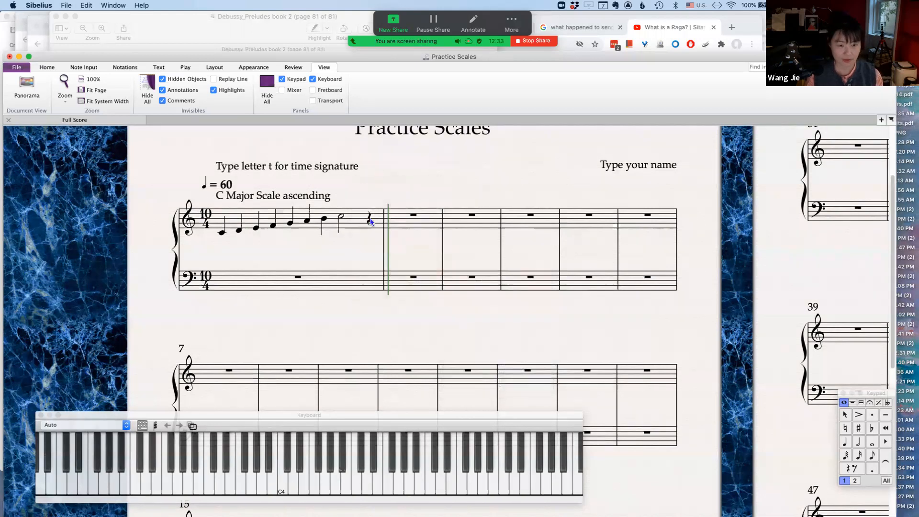
pyautogui.click(371, 191)
pyautogui.write('C')
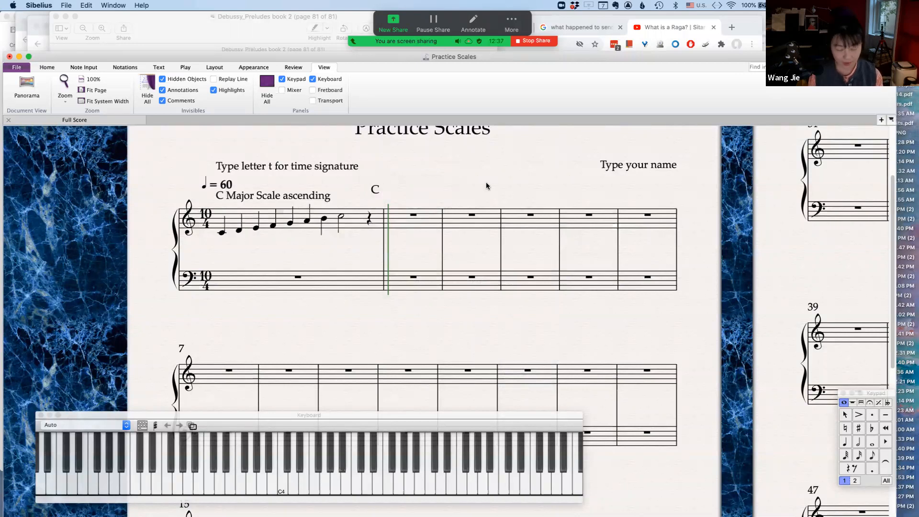
pyautogui.write(' magior')
pyautogui.press('BackSpace')
pyautogui.press('BackSpace')
pyautogui.press('BackSpace')
pyautogui.press('BackSpace')
pyautogui.write('jor ')
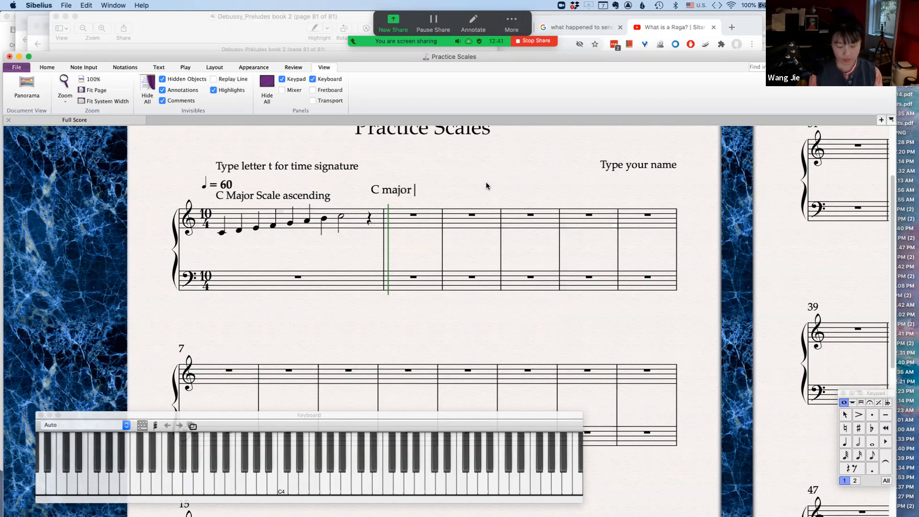
pyautogui.write('scale')
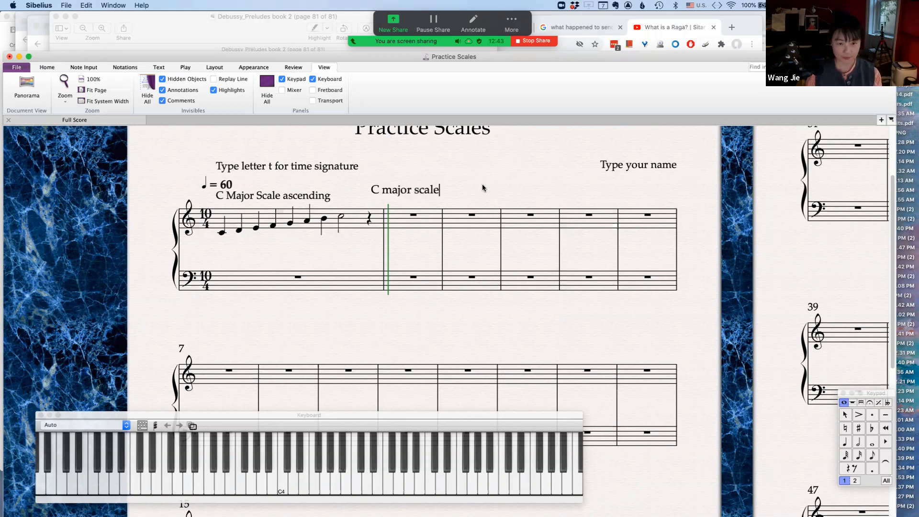
pyautogui.press('Escape')
# Move the "C major scale" text above the first bass bar and extend it to read "C major scale descending".
pyautogui.moveTo(417, 191); pyautogui.dragTo(259, 259)
pyautogui.press('Return')
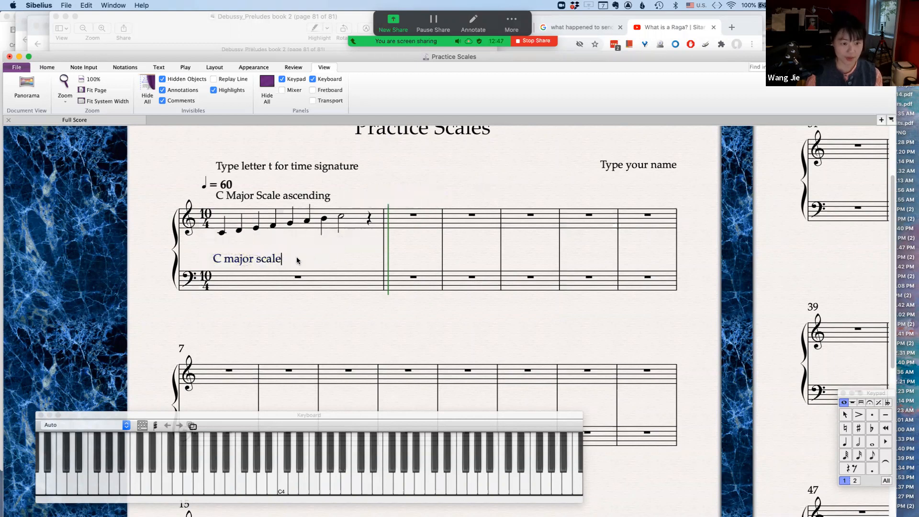
pyautogui.write('descending')
pyautogui.press('Escape')
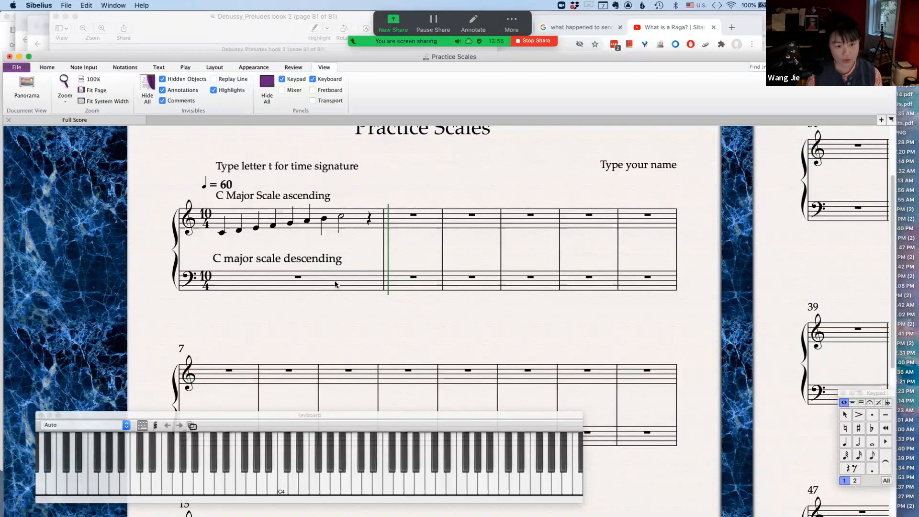
# Enter the descending quarter notes C, B, A, G, F, E, D in the first bass bar, starting on middle C (C4).
pyautogui.click(315, 288)
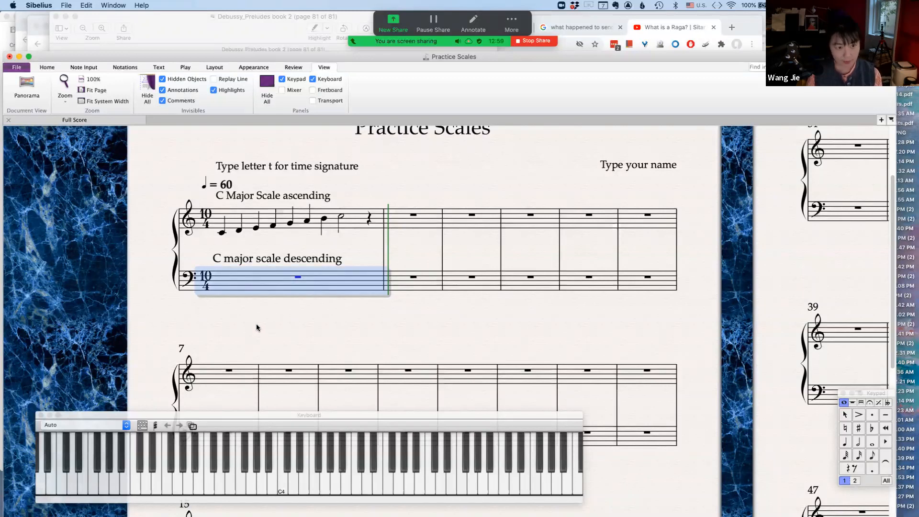
pyautogui.press('n')
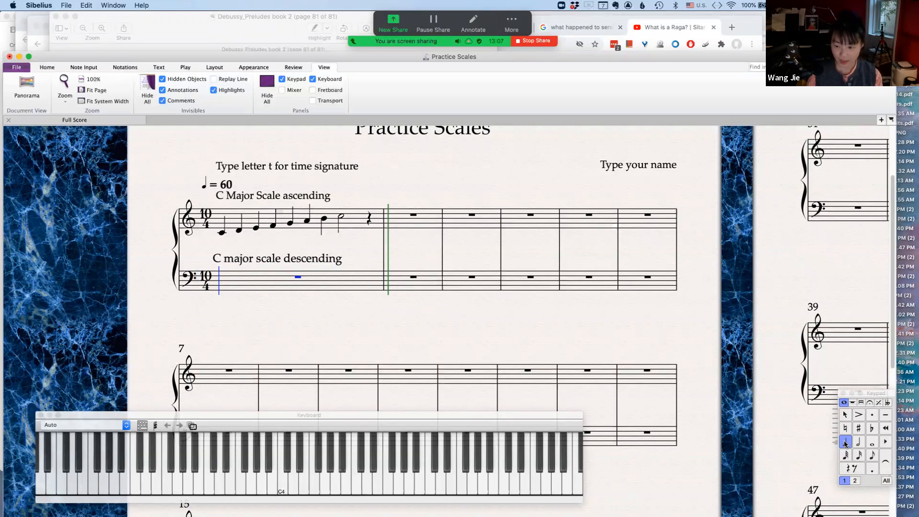
pyautogui.scroll(1, 369, 299)
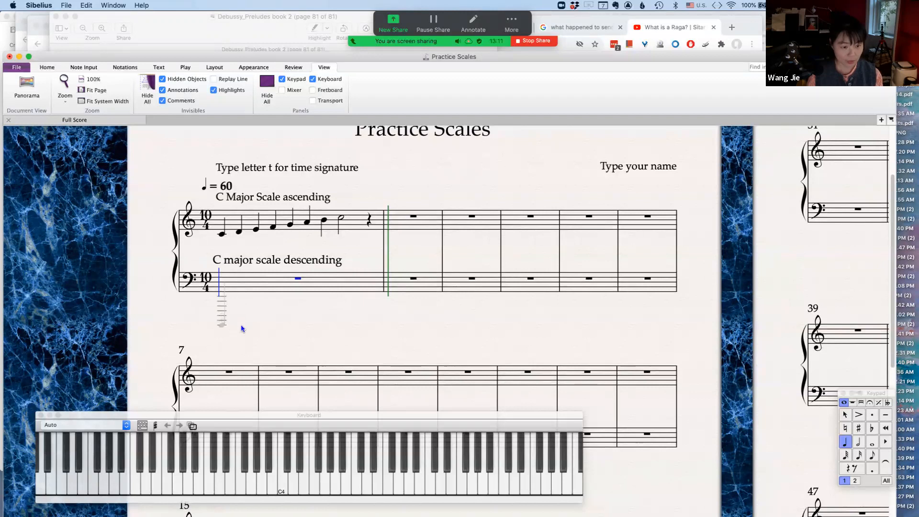
pyautogui.click(281, 488)
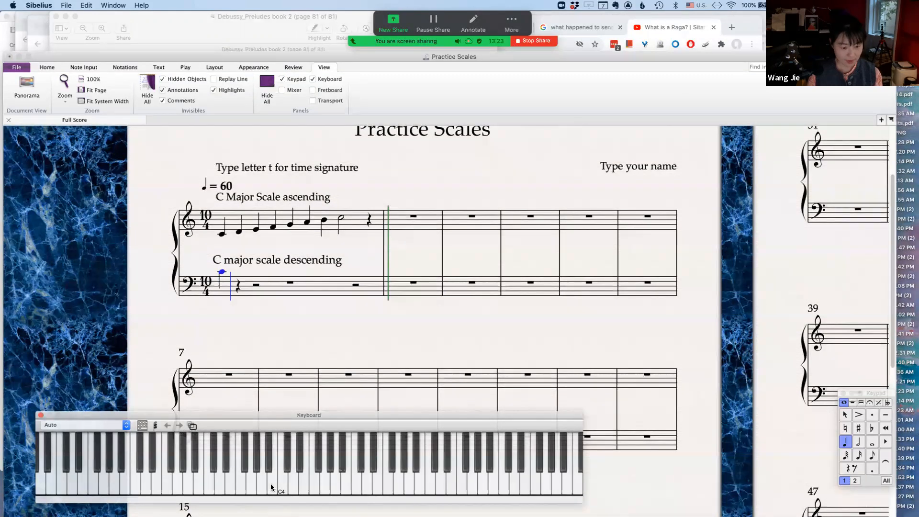
pyautogui.click(272, 488)
pyautogui.click(258, 485)
pyautogui.click(249, 485)
pyautogui.click(239, 489)
pyautogui.click(228, 490)
pyautogui.click(219, 486)
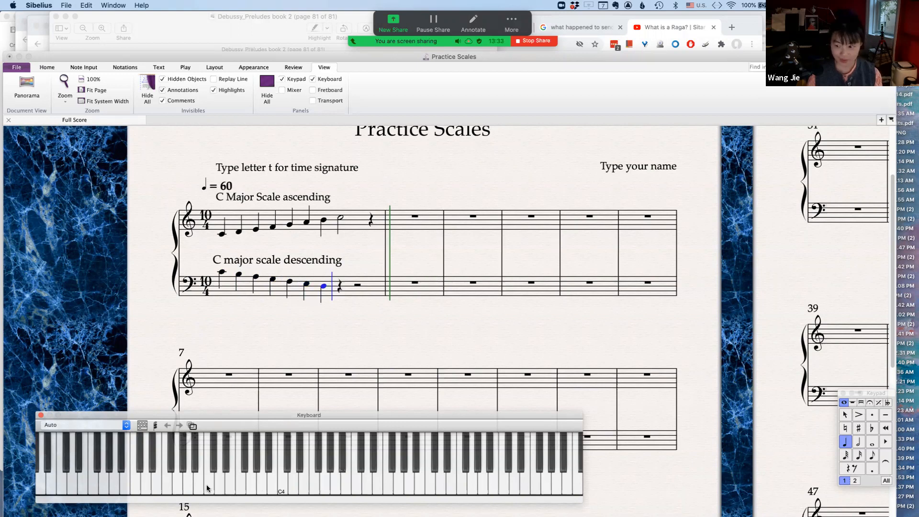
# Finish the descending scale in the first bass bar with a half note C and leave note input.
pyautogui.click(859, 445)
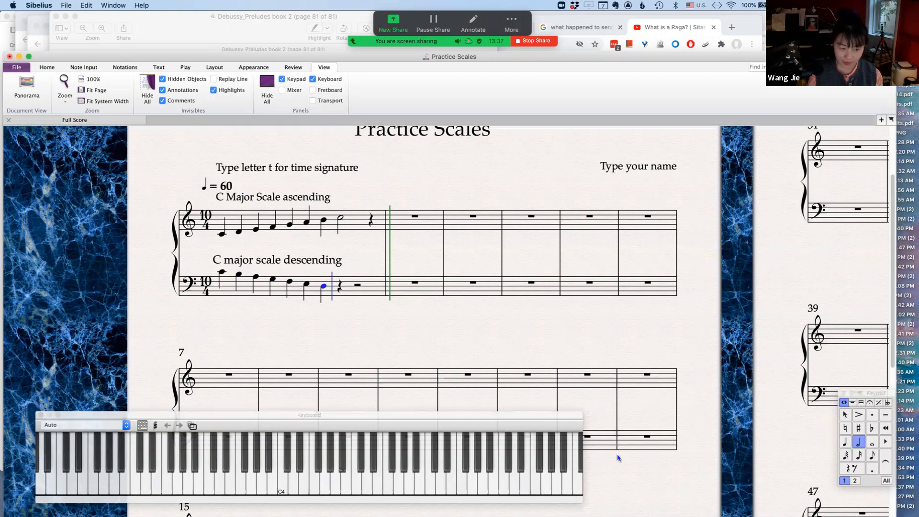
pyautogui.click(210, 491)
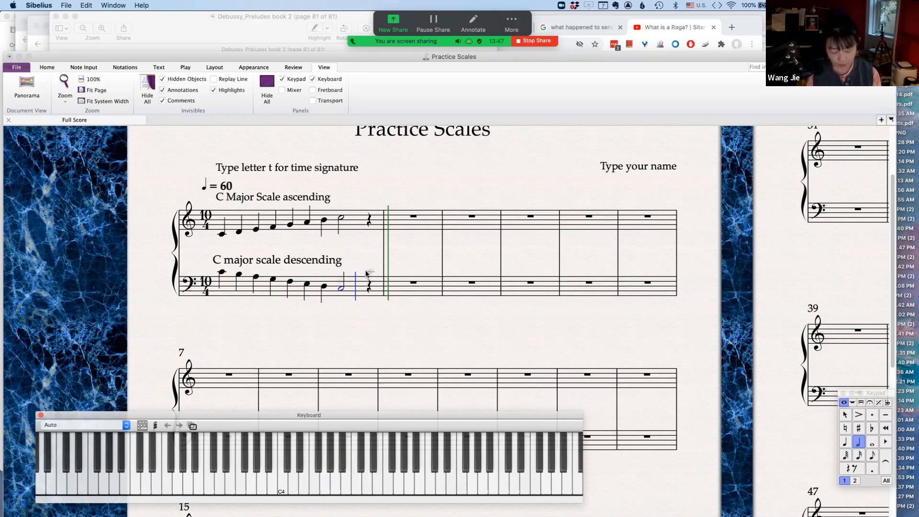
pyautogui.click(410, 262)
pyautogui.press('Escape')
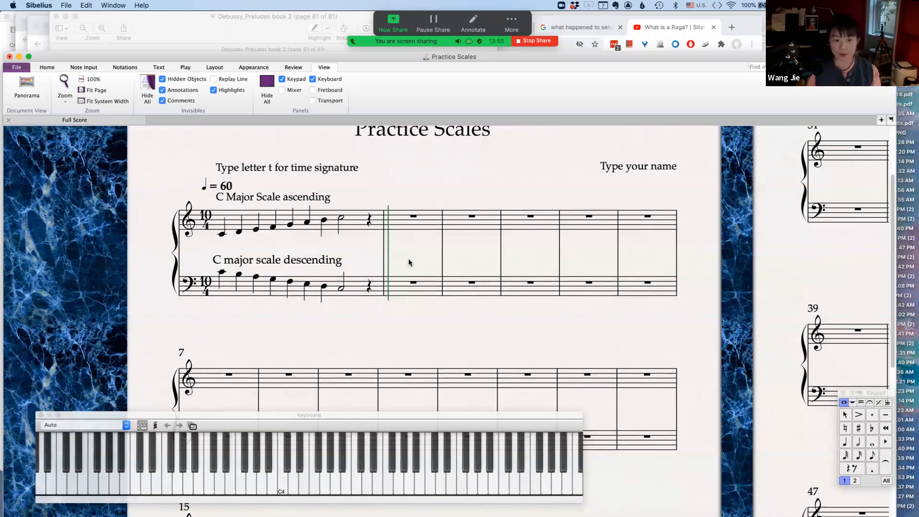
# Insert a system break at the barline ending the first bar.
pyautogui.click(383, 256)
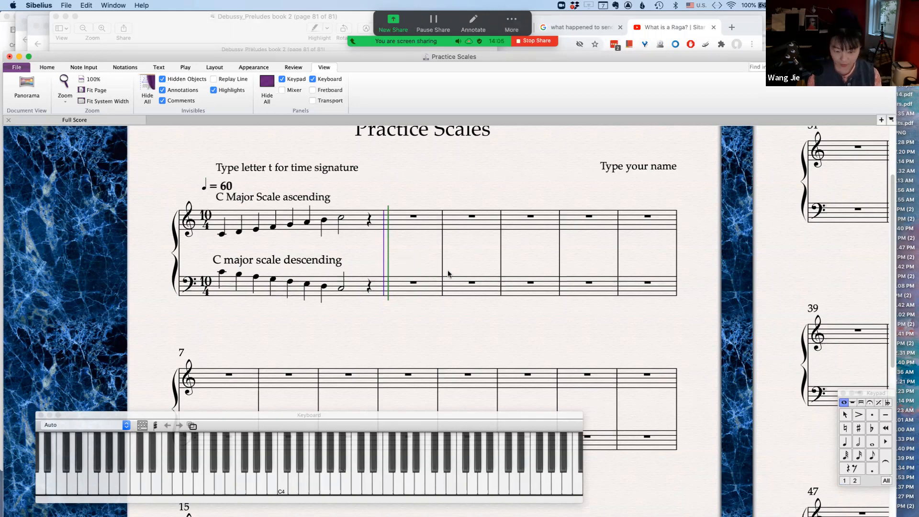
pyautogui.press('Return')
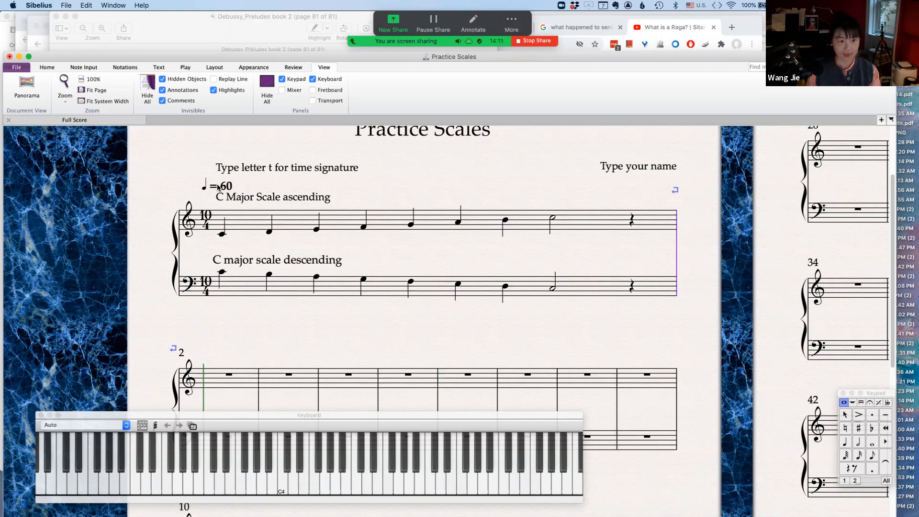
pyautogui.click(309, 370)
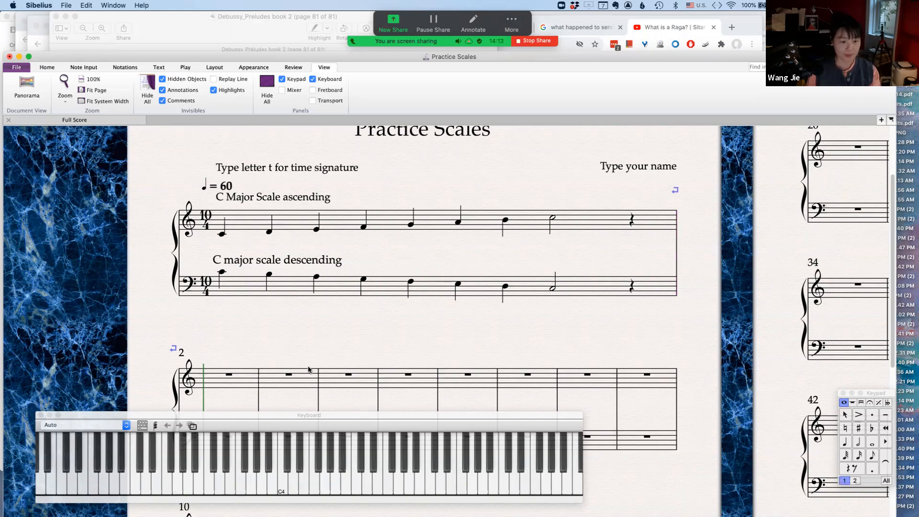
# Attach the Technique text "G Major scale in accidentals" above bar 2 of the treble staff and raise it clear of the bar number.
pyautogui.moveTo(306, 338); pyautogui.dragTo(313, 281)
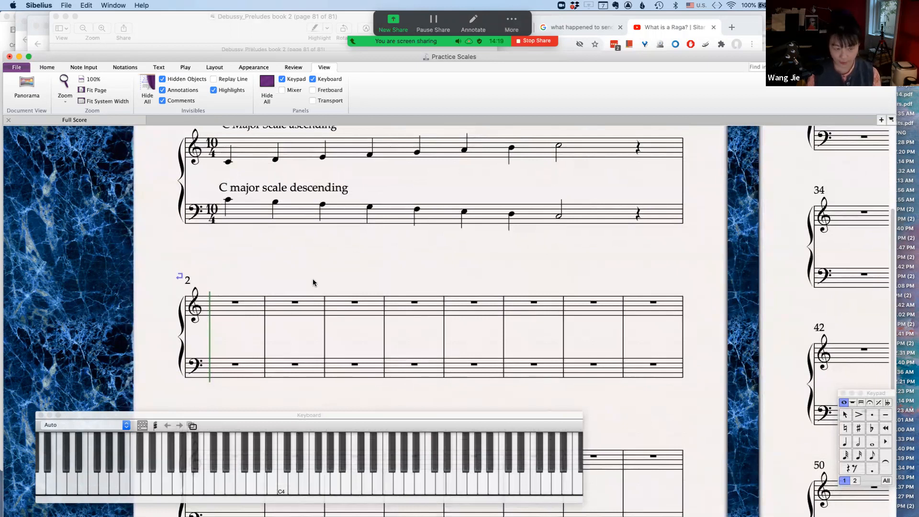
pyautogui.click(251, 310)
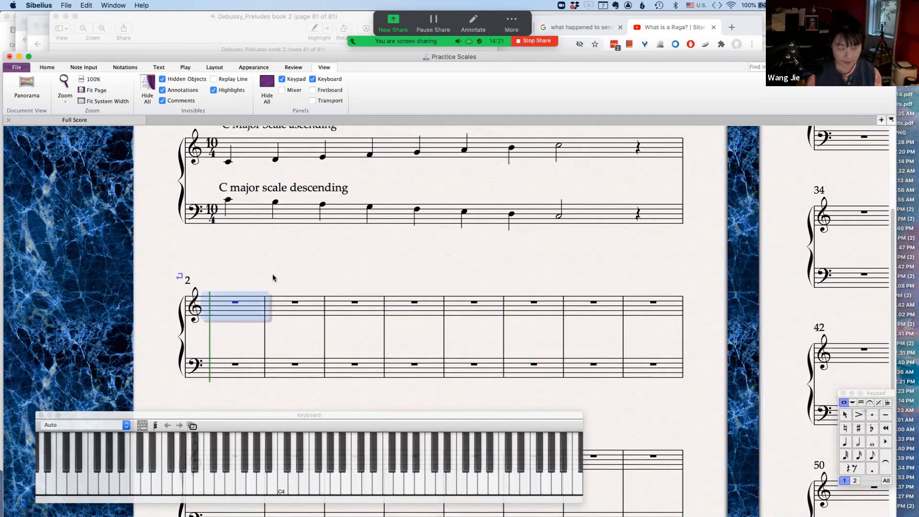
pyautogui.press('super+t')
pyautogui.write('G Major sc')
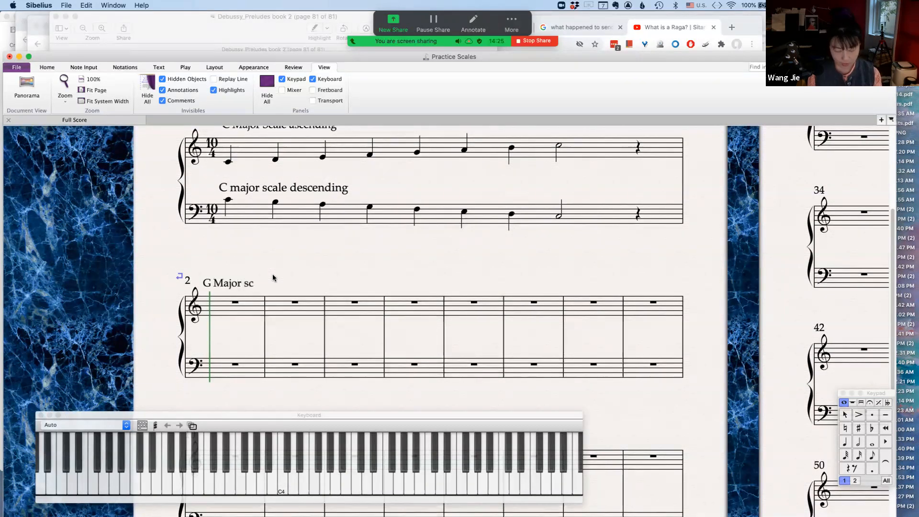
pyautogui.write('ale in a')
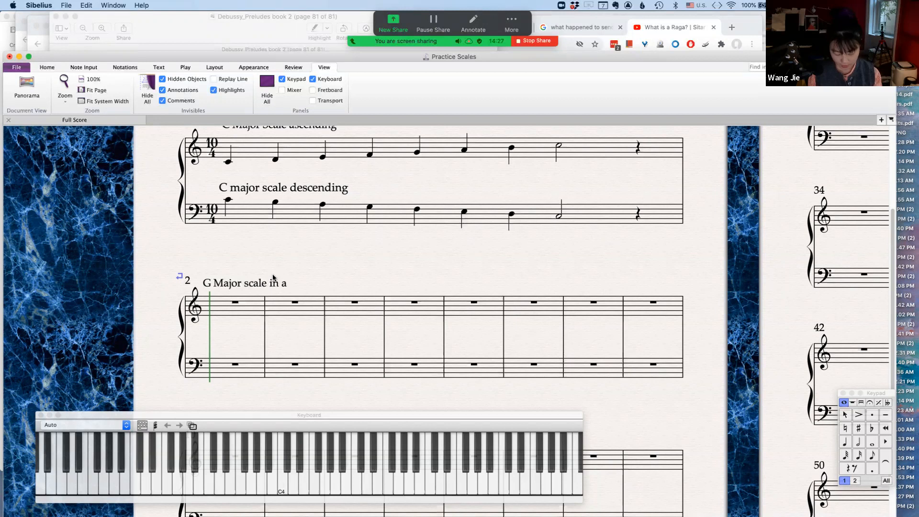
pyautogui.write('ccidentals')
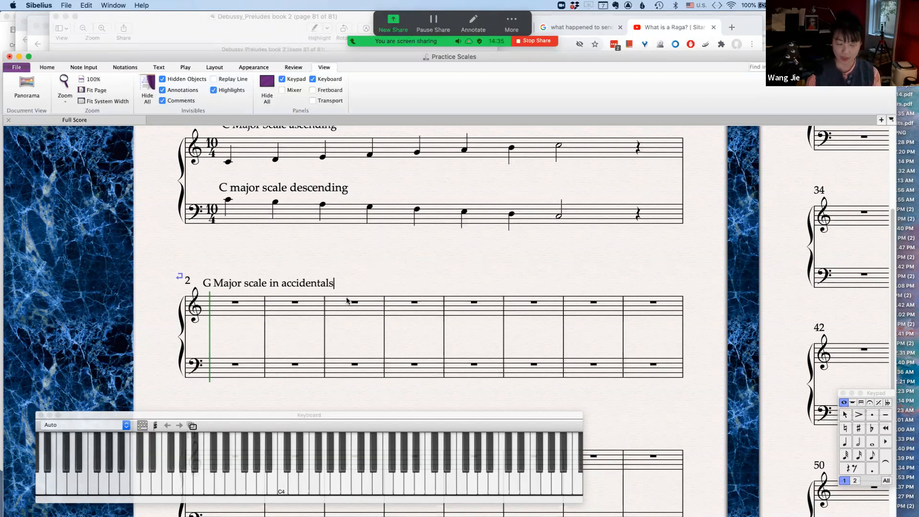
pyautogui.press('Escape')
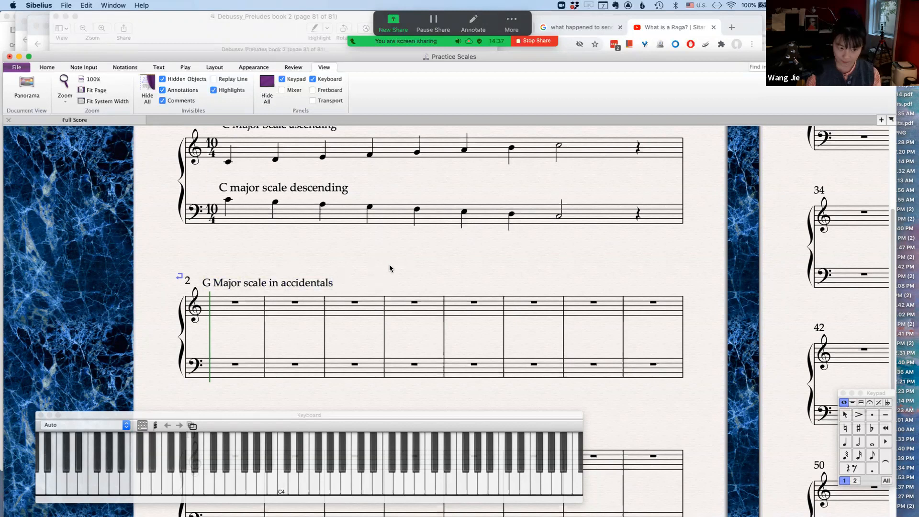
pyautogui.moveTo(260, 286); pyautogui.dragTo(259, 269)
# Enter the ascending quarter notes G, A, B, C, D, E, F sharp in treble bar 2, starting on the G above middle C.
pyautogui.click(248, 309)
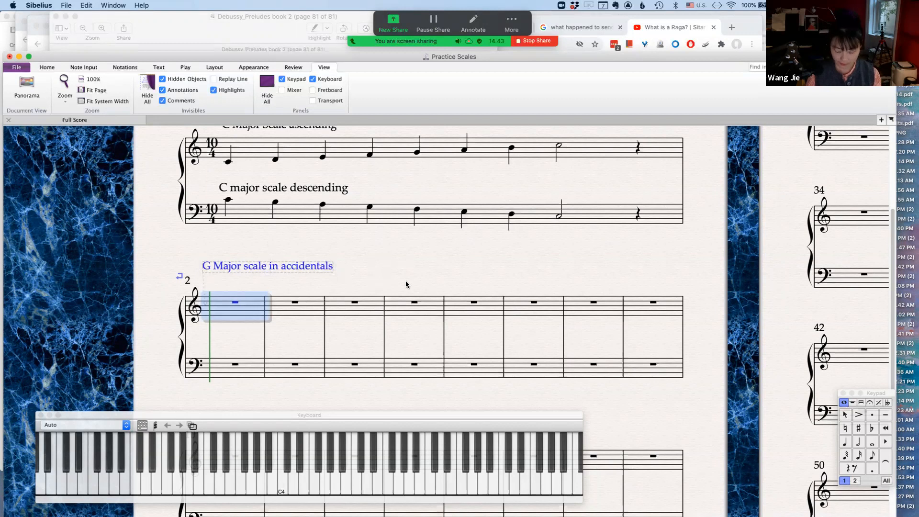
pyautogui.press('n')
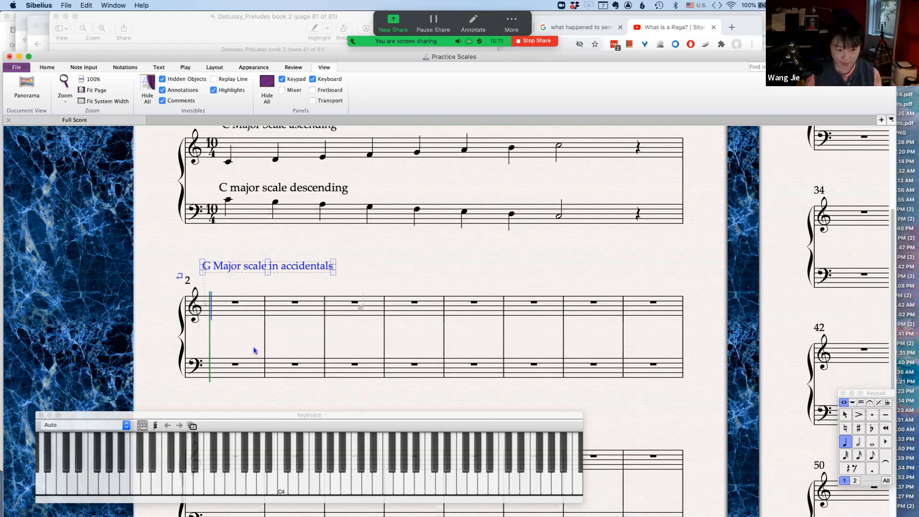
pyautogui.click(323, 490)
pyautogui.click(334, 490)
pyautogui.click(345, 484)
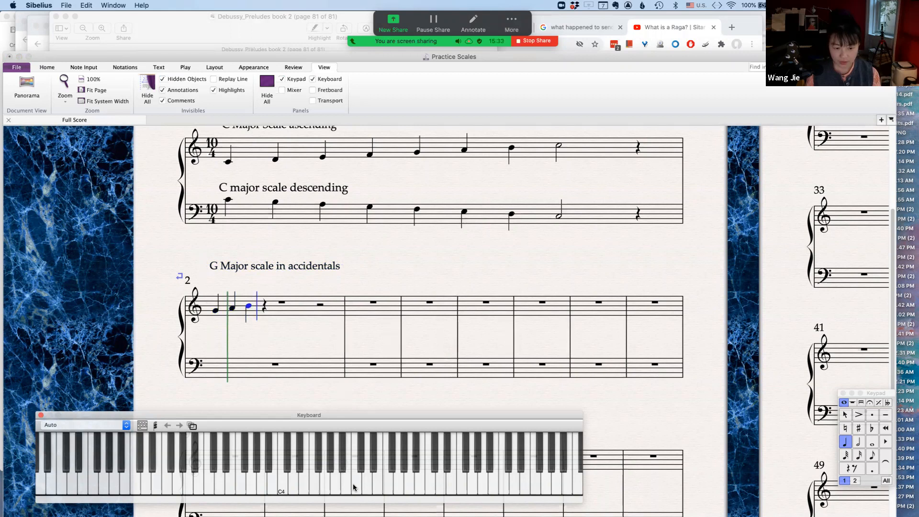
pyautogui.click(354, 484)
pyautogui.click(369, 486)
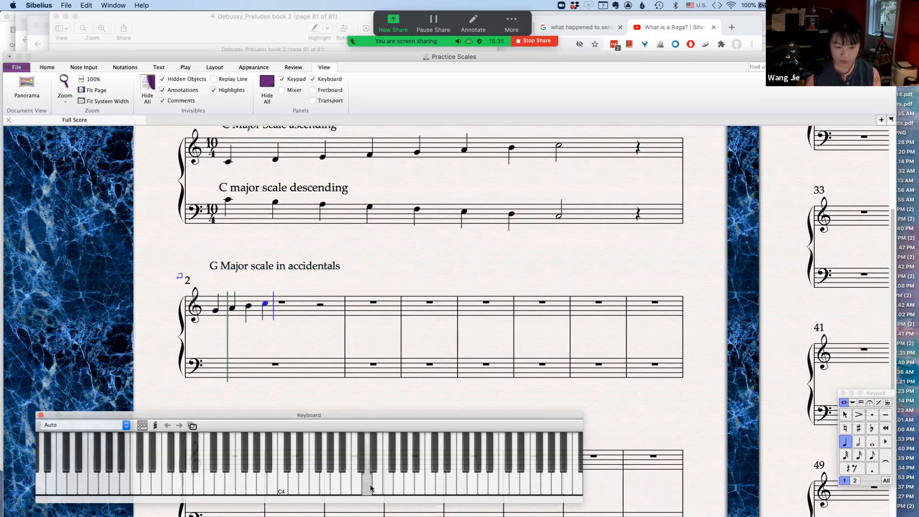
pyautogui.click(377, 489)
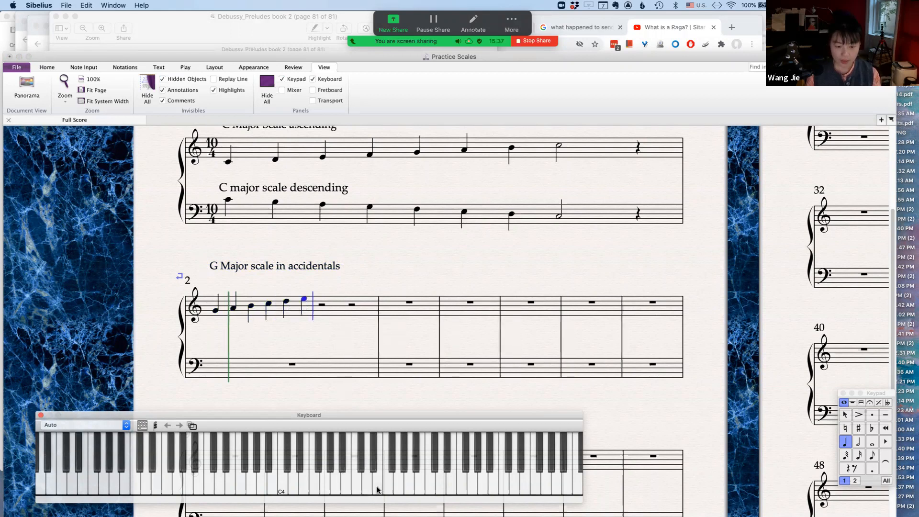
pyautogui.click(391, 467)
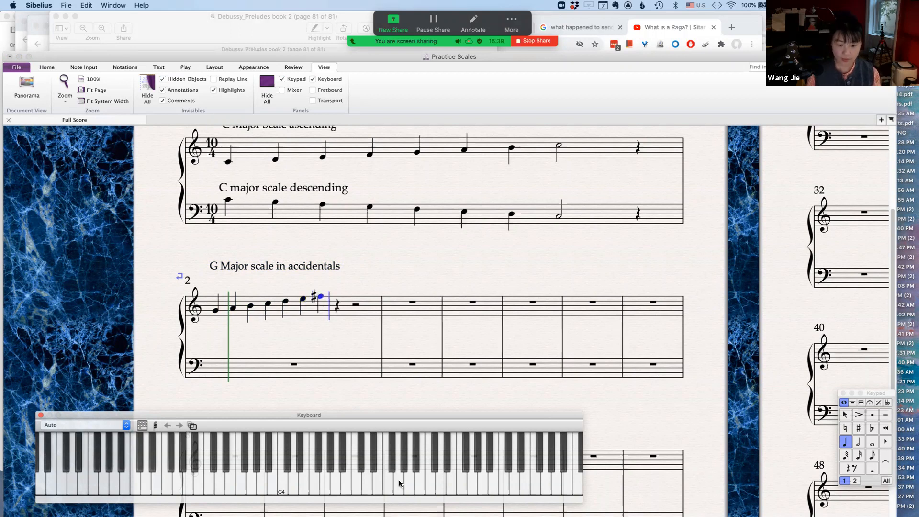
# Finish the G major scale in treble bar 2 with a half note G and leave note input.
pyautogui.click(859, 443)
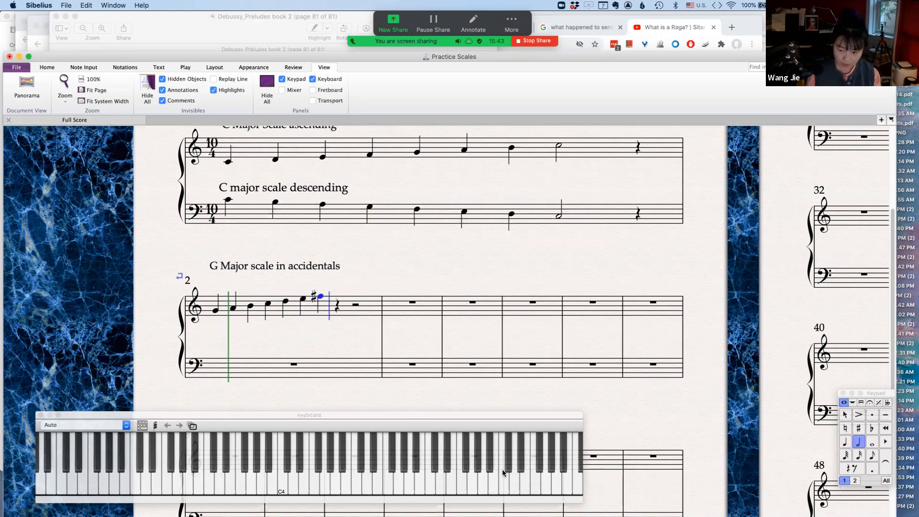
pyautogui.click(399, 488)
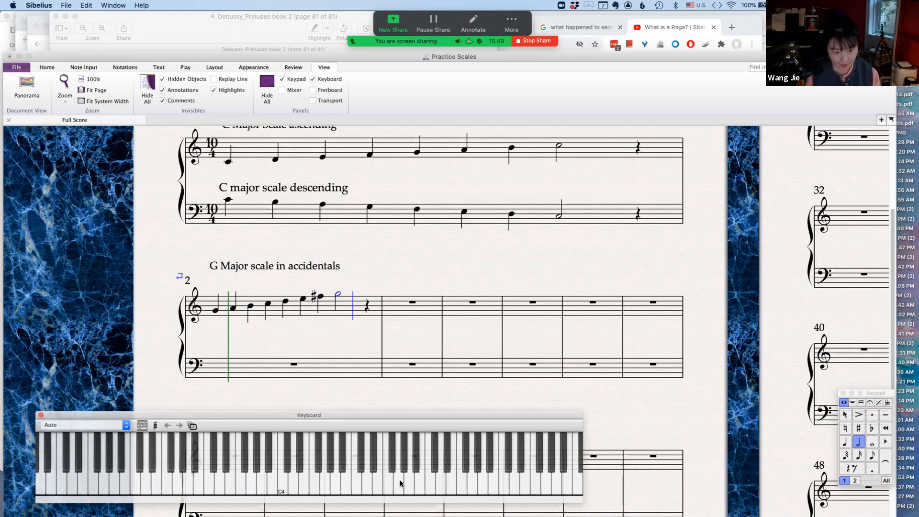
pyautogui.click(281, 390)
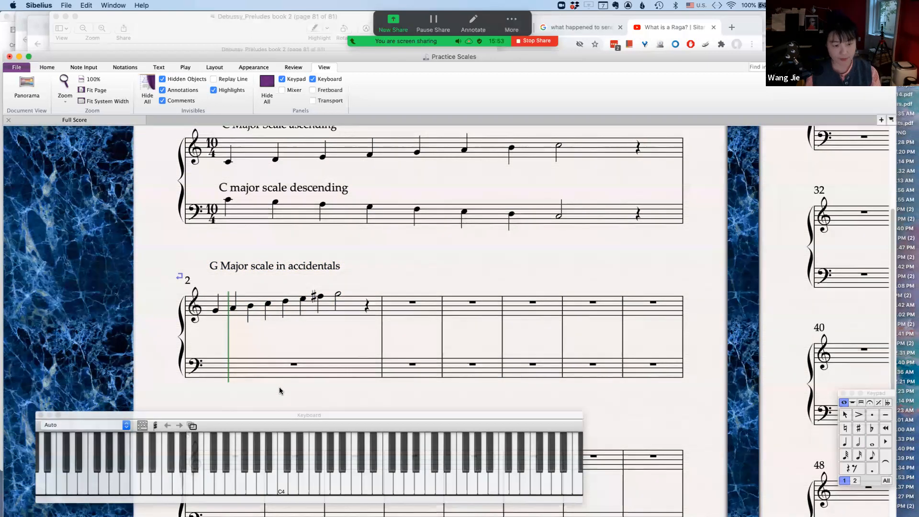
# Insert the word "ascending" so the treble label above bar 2 reads "G Major scale ascending in accidentals".
pyautogui.click(244, 267)
pyautogui.doubleClick(276, 266)
pyautogui.write('ascending')
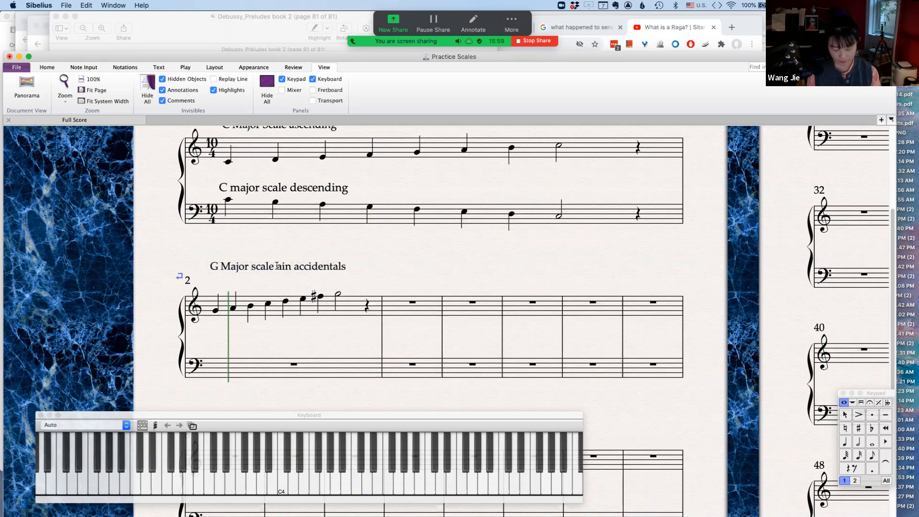
pyautogui.press('Escape')
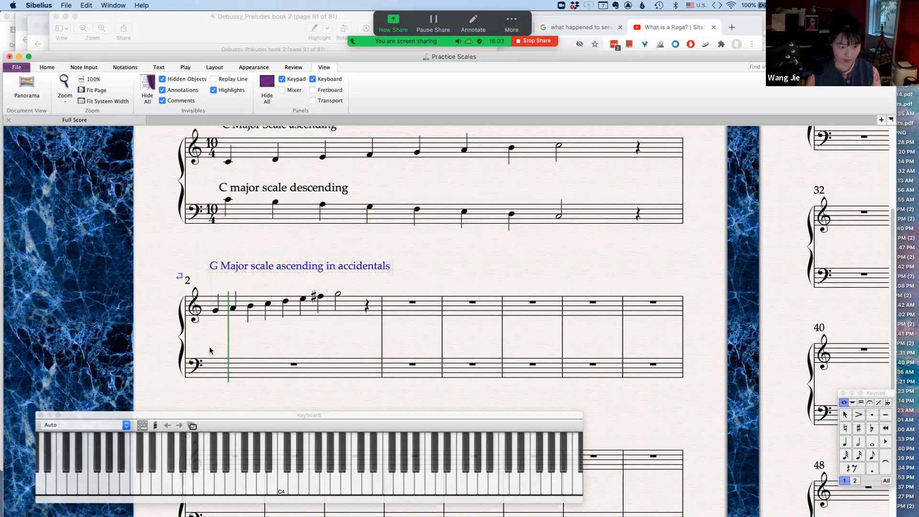
# Copy the G major label to above the bass staff of bar 2 and reword it "G Major scale descending in accidentals".
pyautogui.keyDown('alt'); pyautogui.click(214, 343); pyautogui.keyUp('alt')
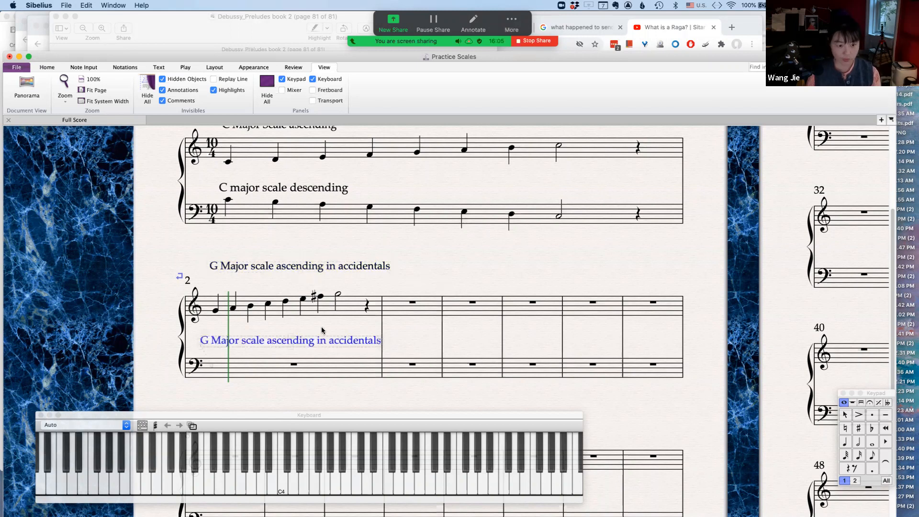
pyautogui.doubleClick(273, 342)
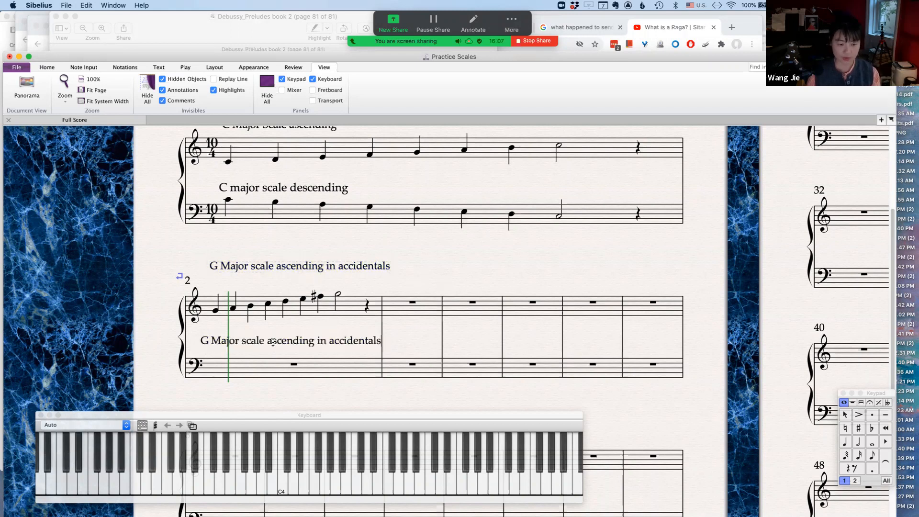
pyautogui.press('BackSpace')
pyautogui.write('de')
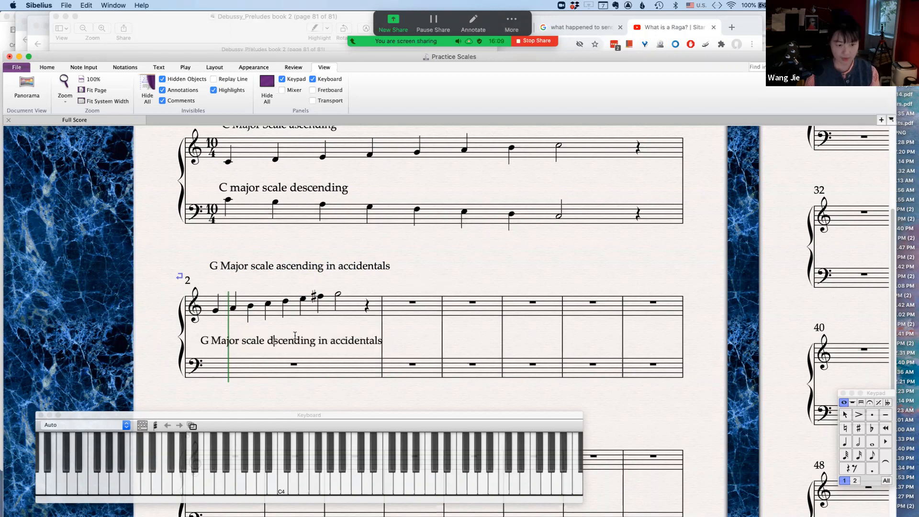
pyautogui.press('Escape')
pyautogui.press('Escape')
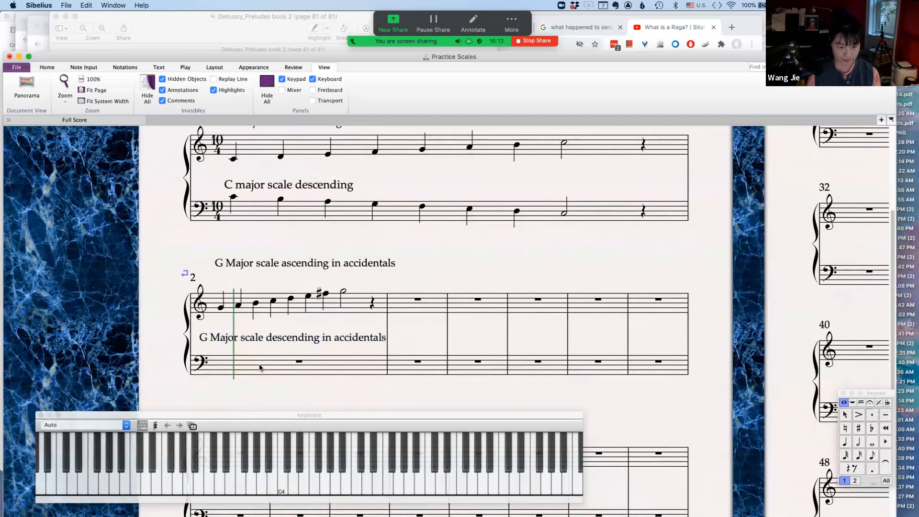
# Enter descending eighth notes G, F sharp, E, D, C, B, A, G in bass bar 2 from the G below middle C, and leave note input.
pyautogui.click(293, 370)
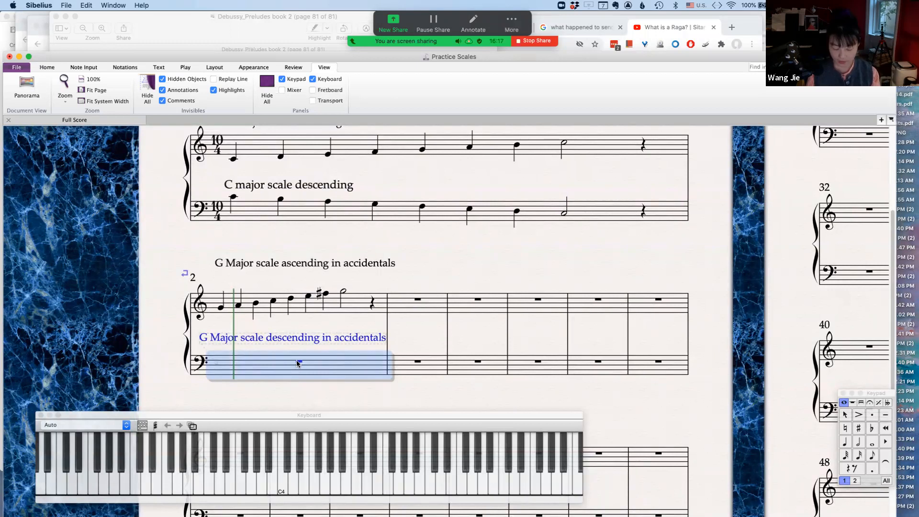
pyautogui.press('n')
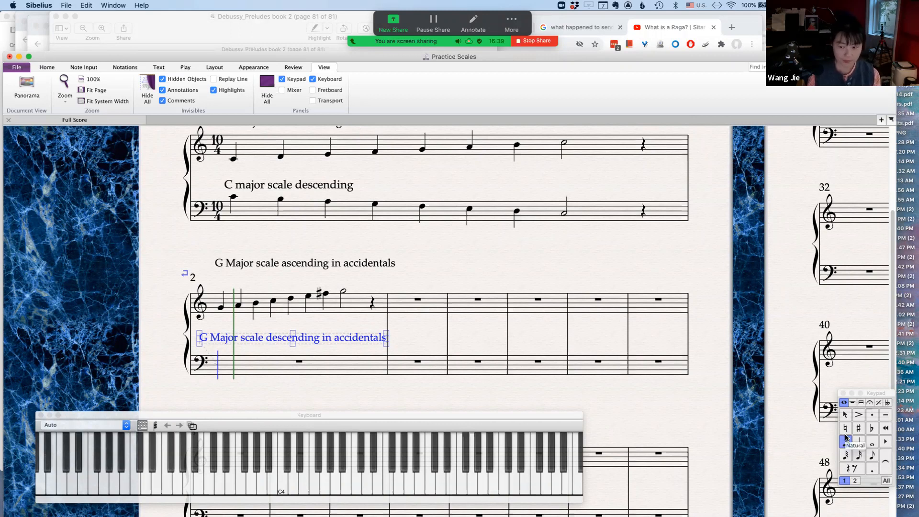
pyautogui.click(872, 456)
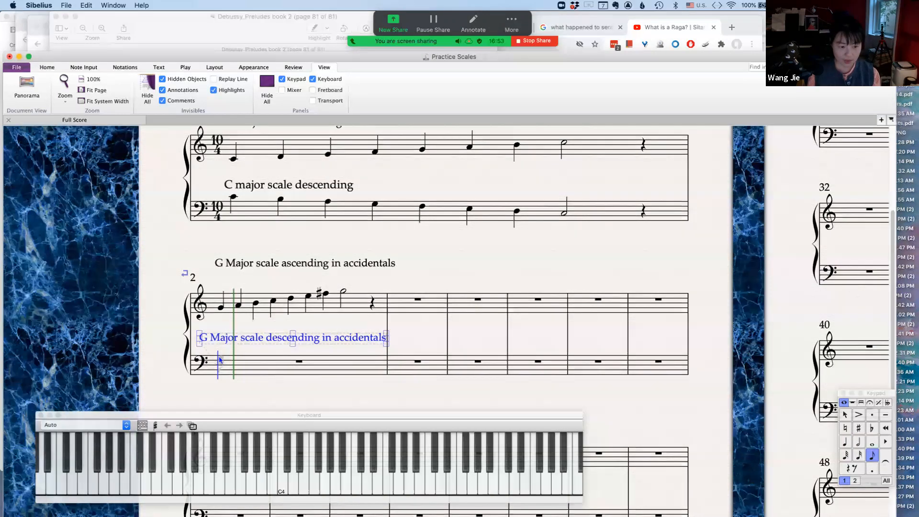
pyautogui.click(249, 485)
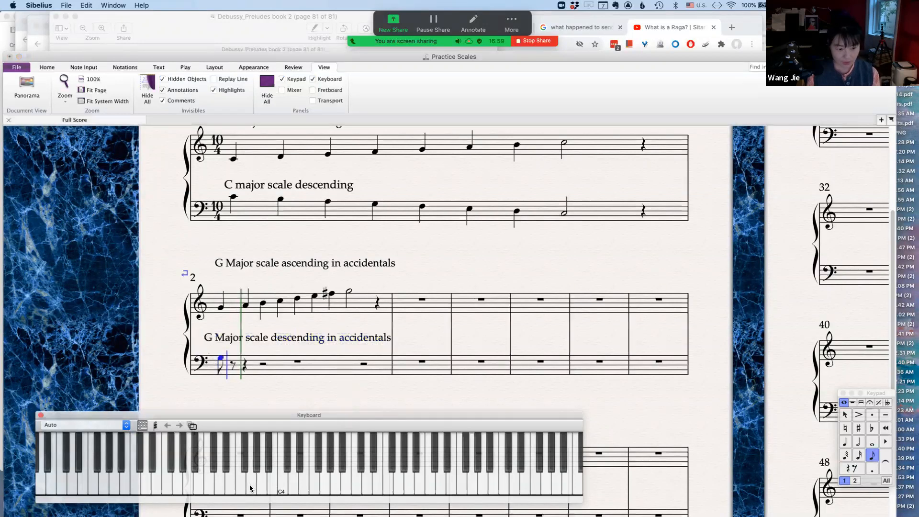
pyautogui.click(243, 465)
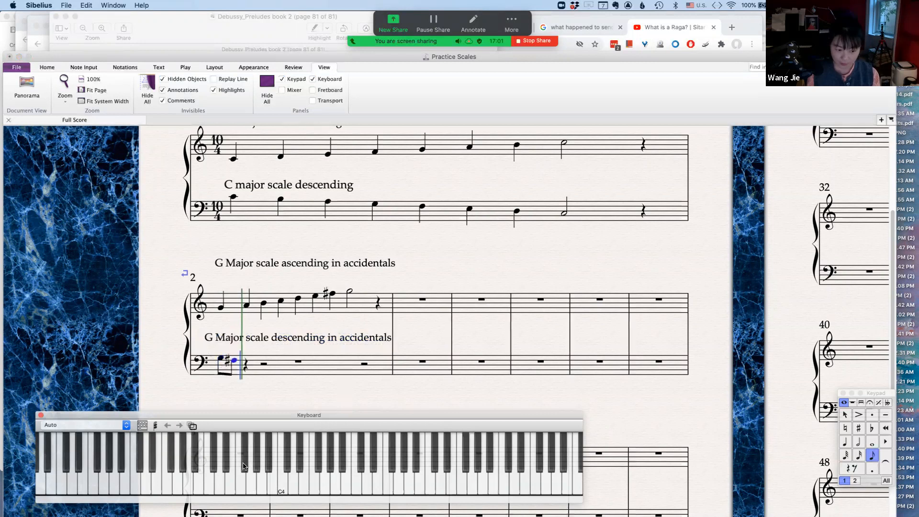
pyautogui.click(228, 481)
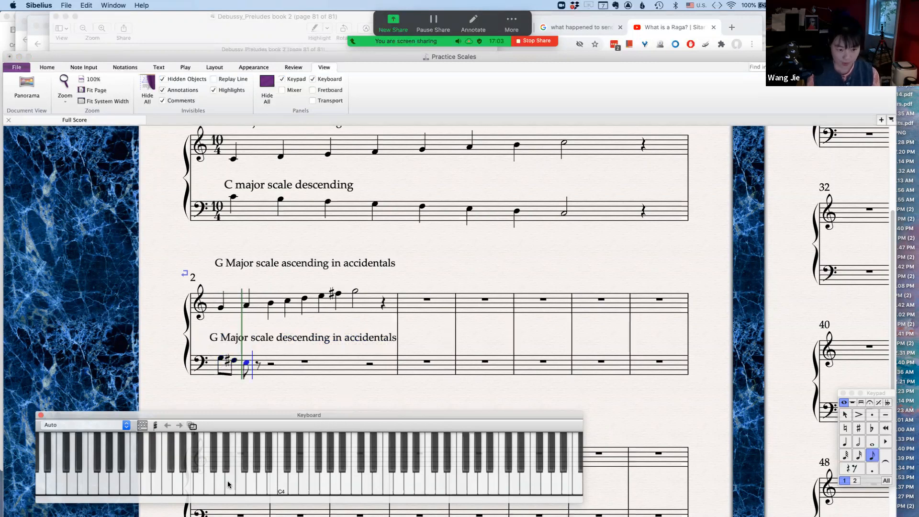
pyautogui.click(219, 482)
pyautogui.click(208, 481)
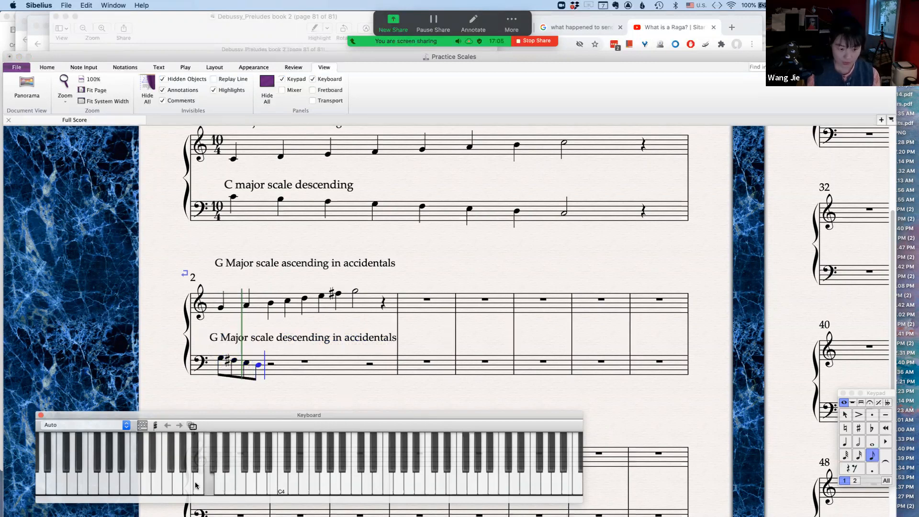
pyautogui.click(189, 485)
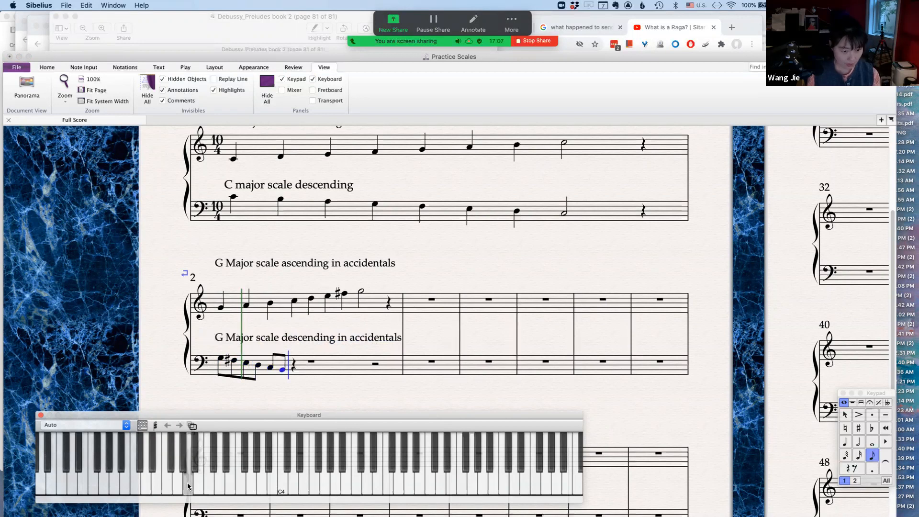
pyautogui.click(176, 480)
pyautogui.click(174, 480)
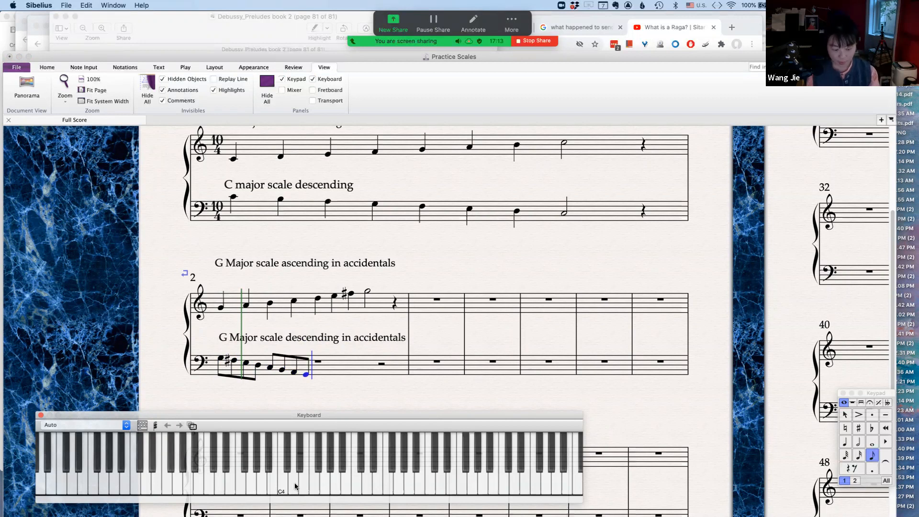
pyautogui.press('Escape')
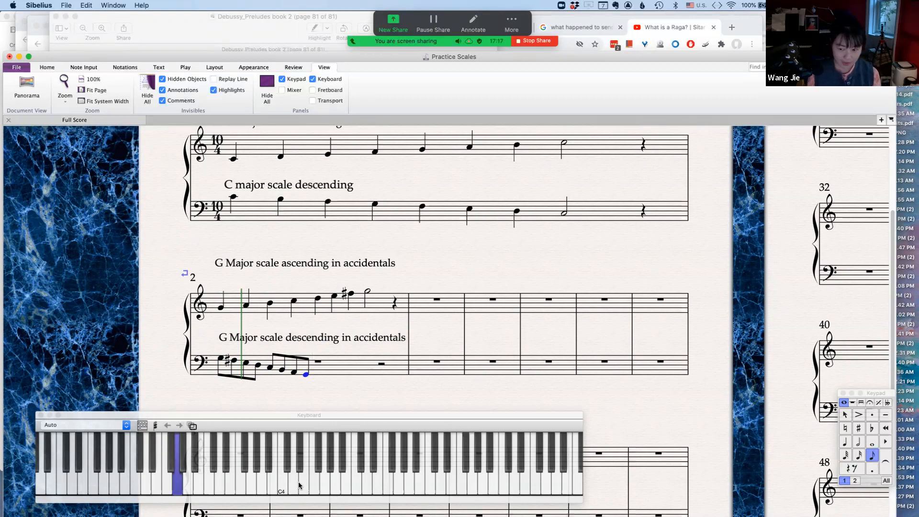
# Try half-note and quarter-note lengths on the last G of bass bar 2 and return it to an eighth note.
pyautogui.click(859, 443)
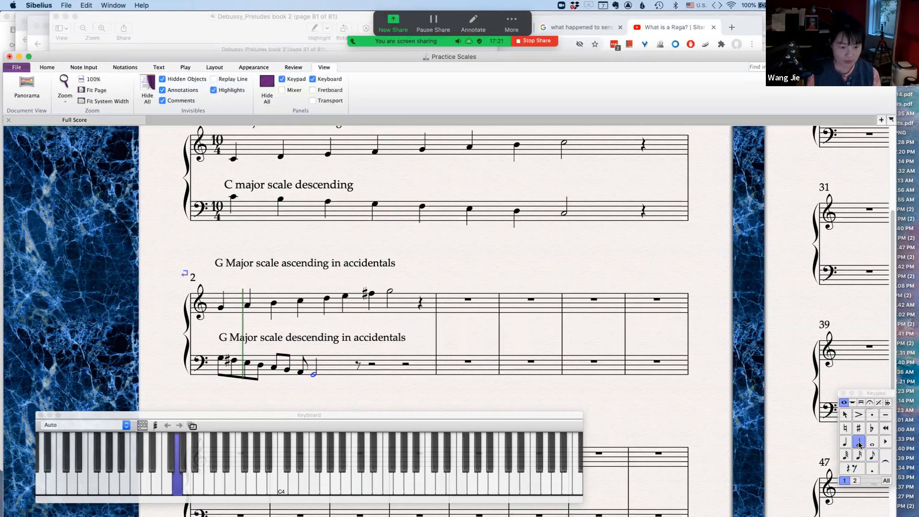
pyautogui.click(843, 443)
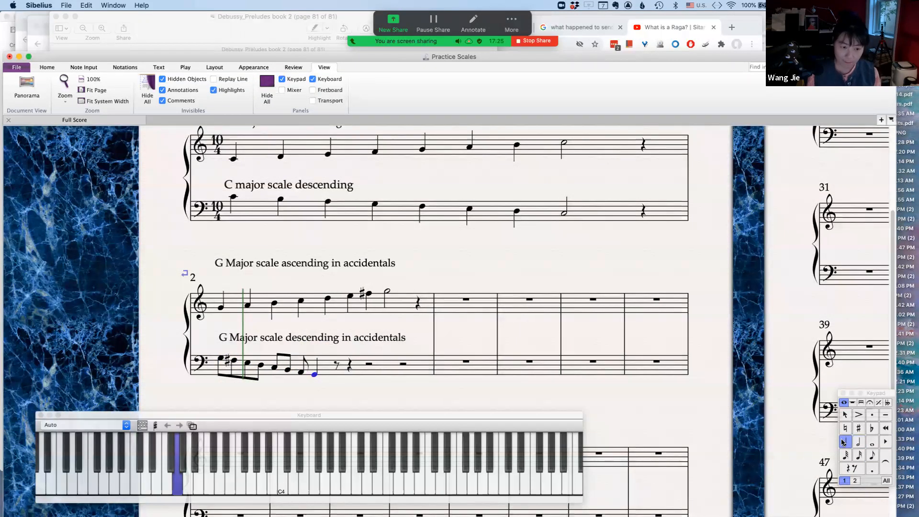
pyautogui.click(872, 457)
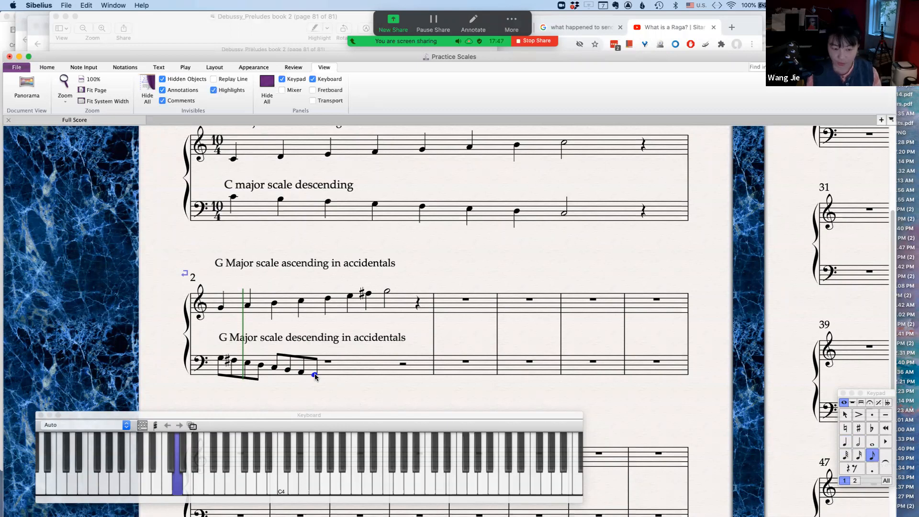
# Tie the last eighth-note G in bass bar 2 to a quarter note G placed right after it.
pyautogui.click(885, 462)
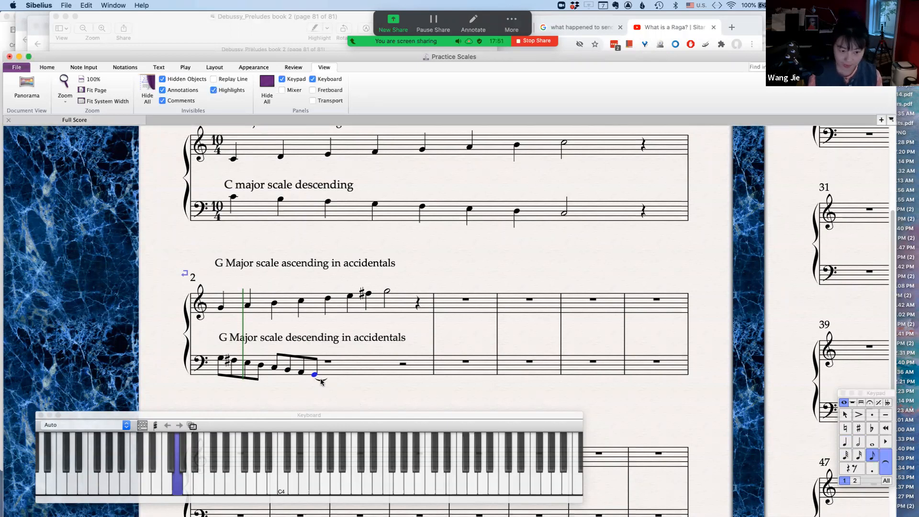
pyautogui.click(366, 389)
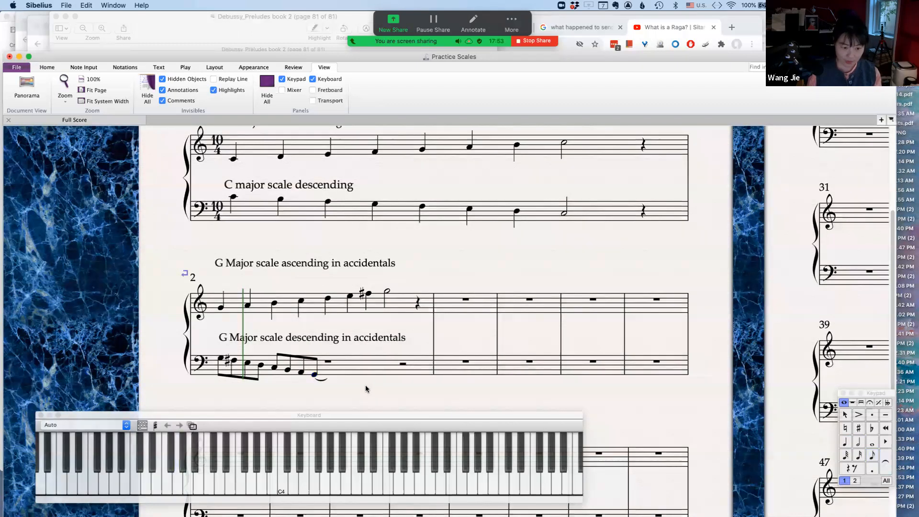
pyautogui.click(846, 444)
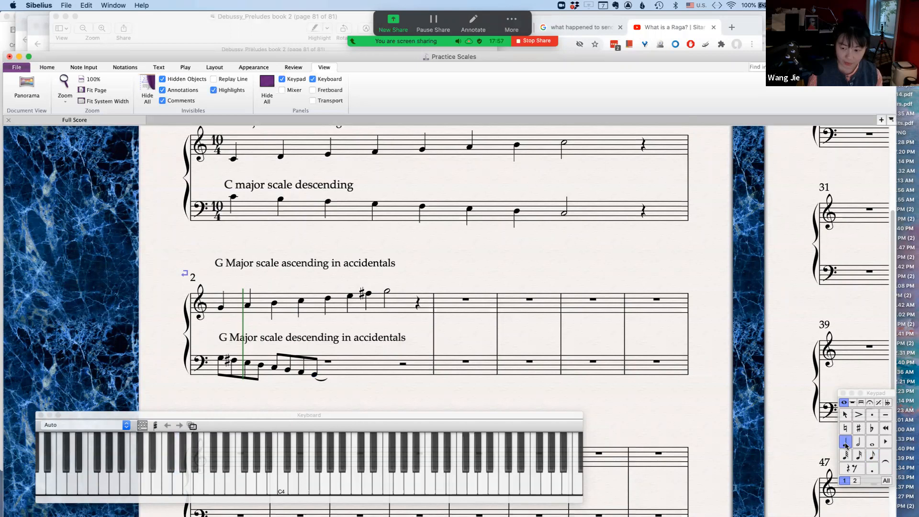
pyautogui.scroll(1, 479, 379)
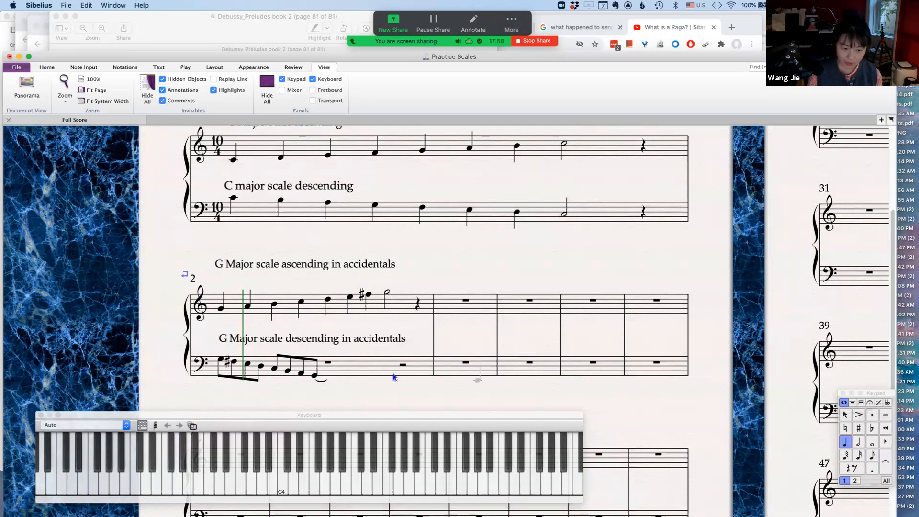
pyautogui.click(332, 375)
pyautogui.press('Escape')
pyautogui.press('Escape')
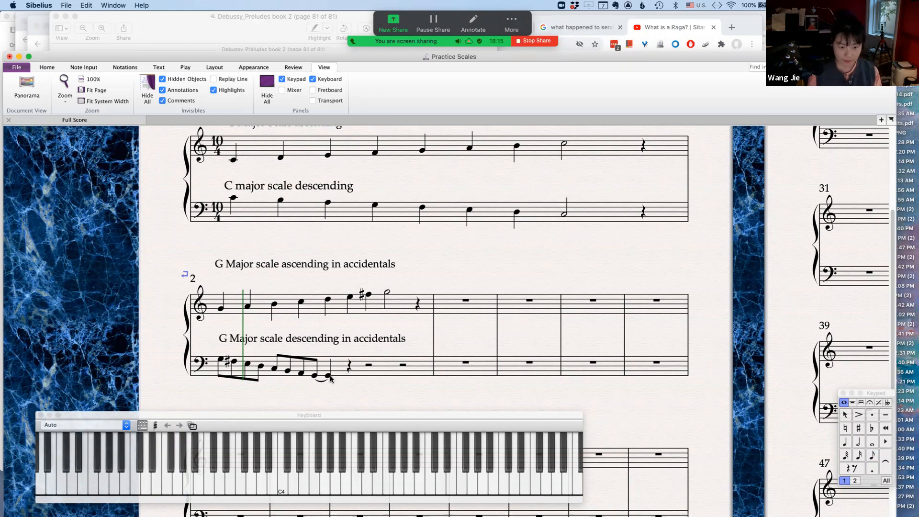
# Attach the Technique text "Type letter k for key signature" above treble bar 3 and raise it clear of the staff.
pyautogui.scroll(-2, 403, 283)
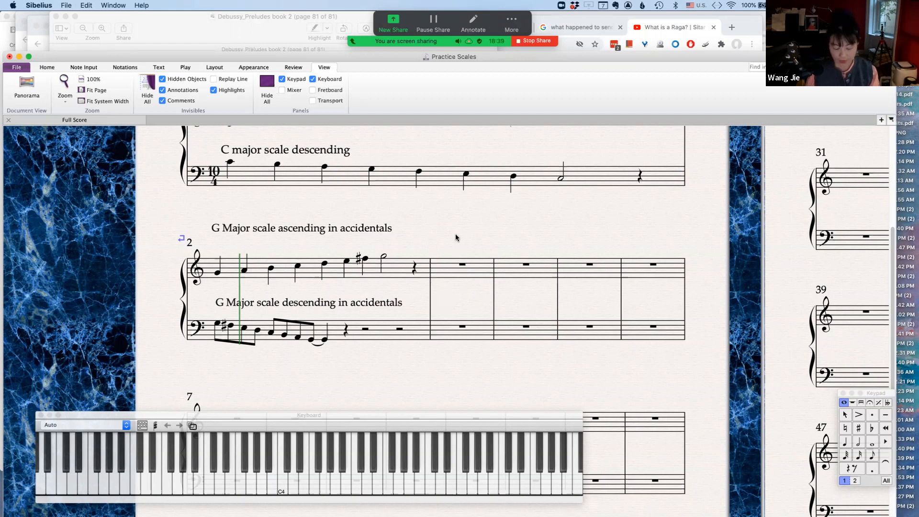
pyautogui.click(447, 266)
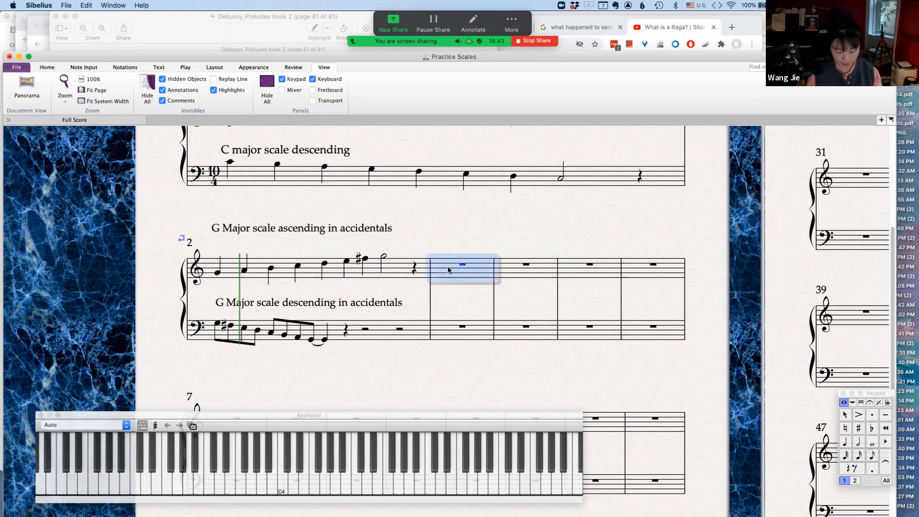
pyautogui.press('super+t')
pyautogui.write('Typ[e')
pyautogui.press('BackSpace')
pyautogui.write('letter')
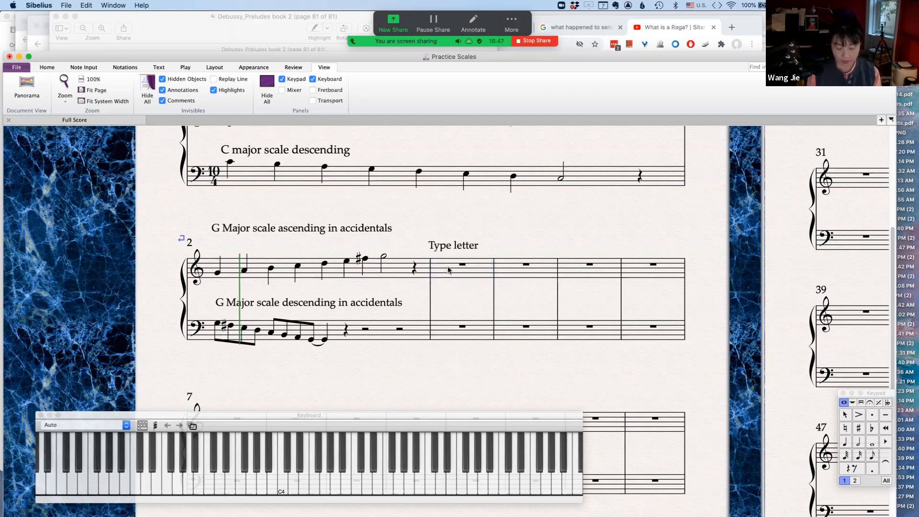
pyautogui.write(' k for ')
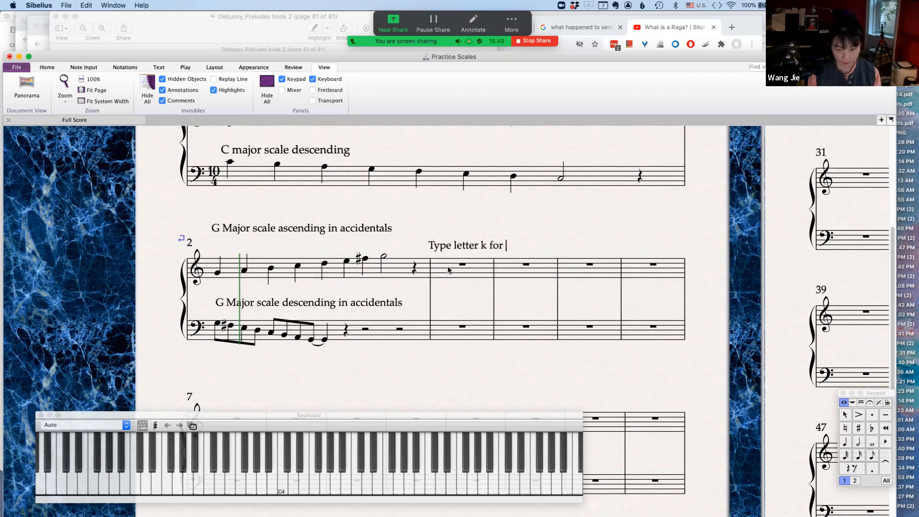
pyautogui.write('key signature')
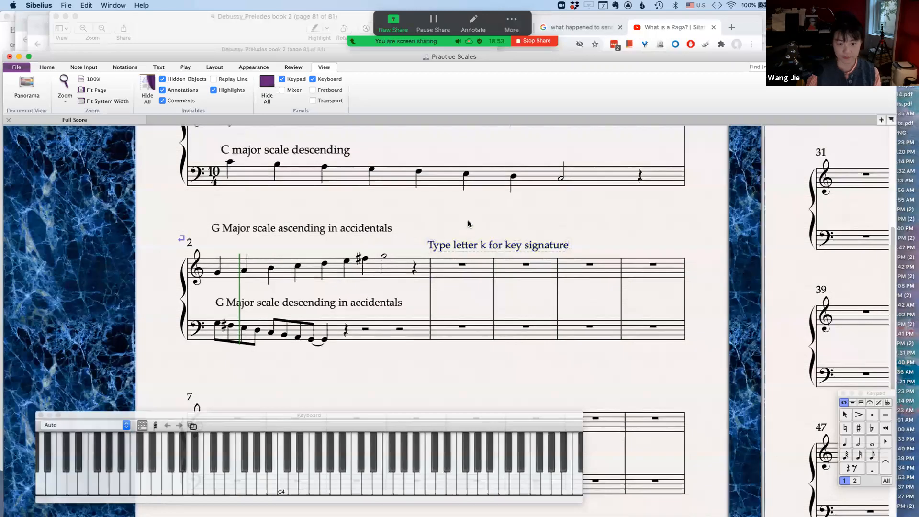
pyautogui.press('Escape')
pyautogui.press('Escape')
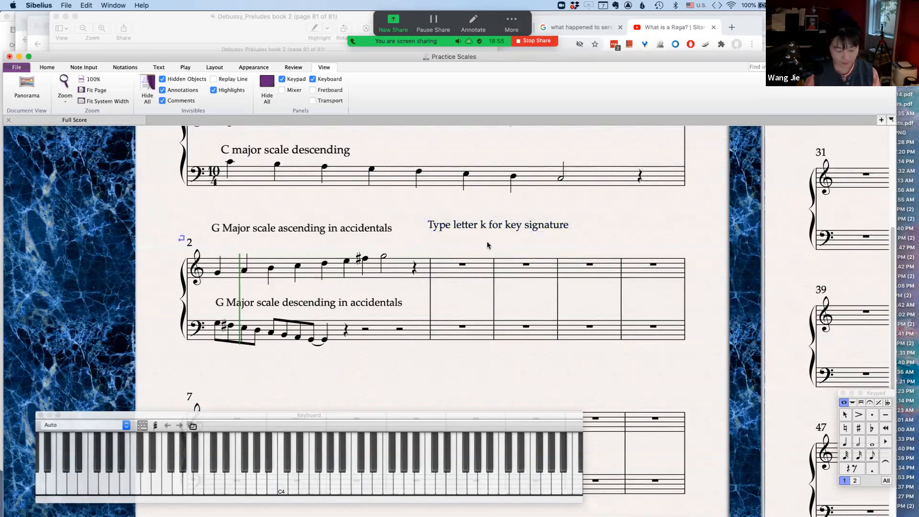
# Insert a G major key signature at the start of bar 3 and clear the selection.
pyautogui.press('k')
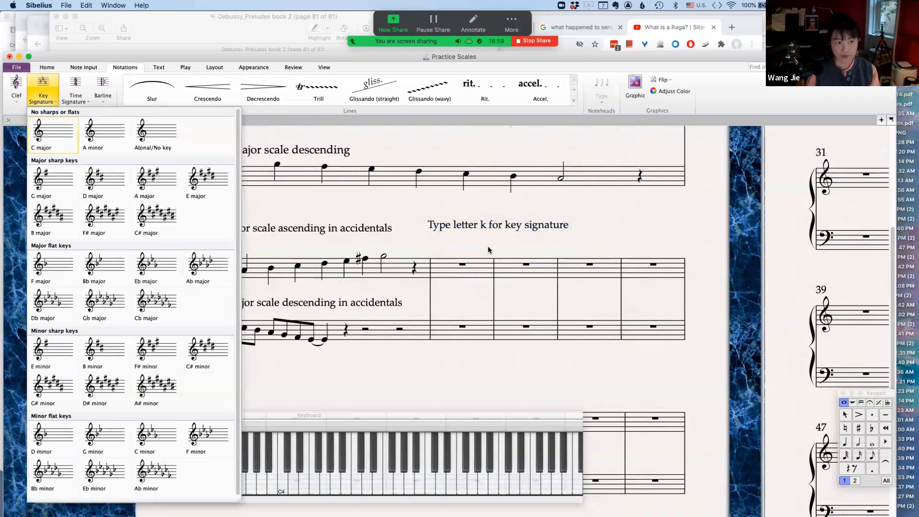
pyautogui.click(55, 182)
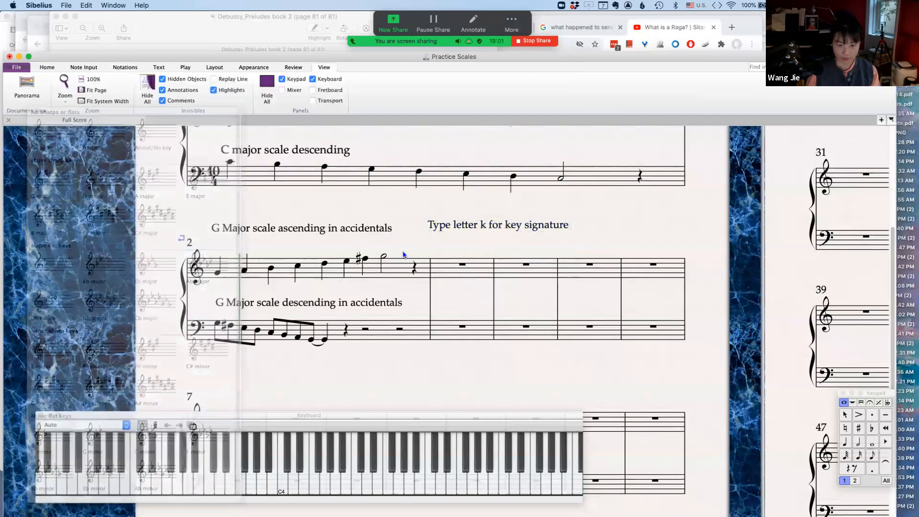
pyautogui.click(433, 267)
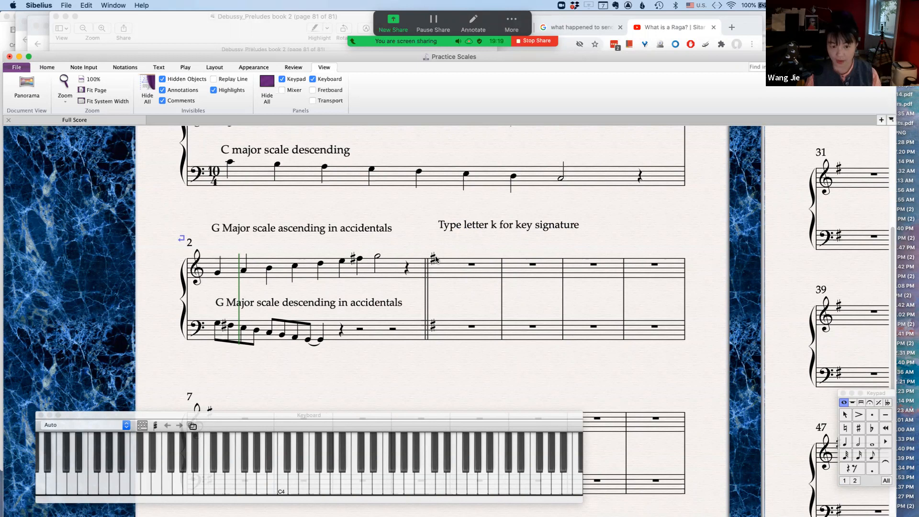
pyautogui.click(447, 243)
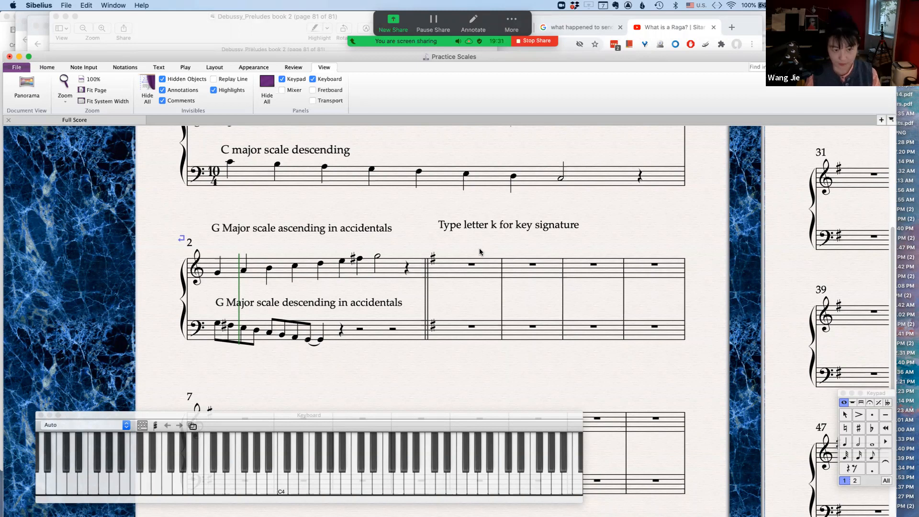
# Try inserting a 3/4 time signature before bar 3, and undo it.
pyautogui.press('t')
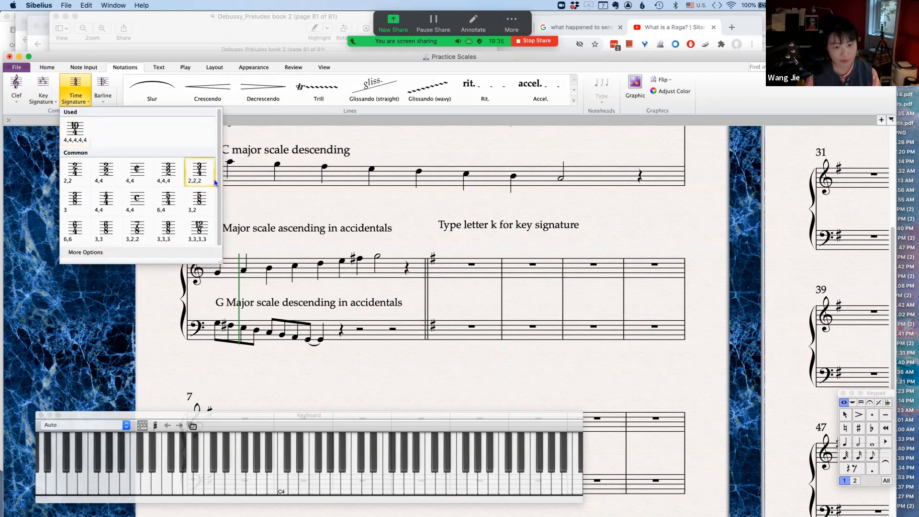
pyautogui.press('Escape')
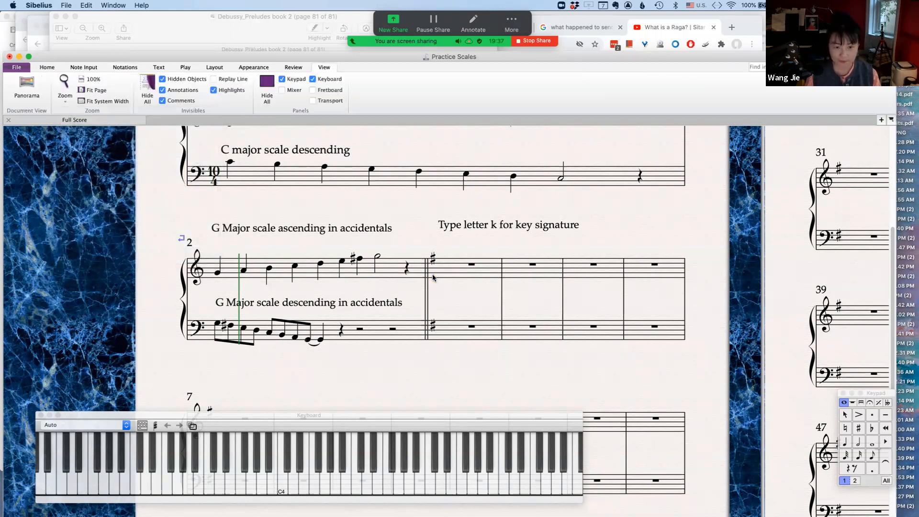
pyautogui.click(433, 274)
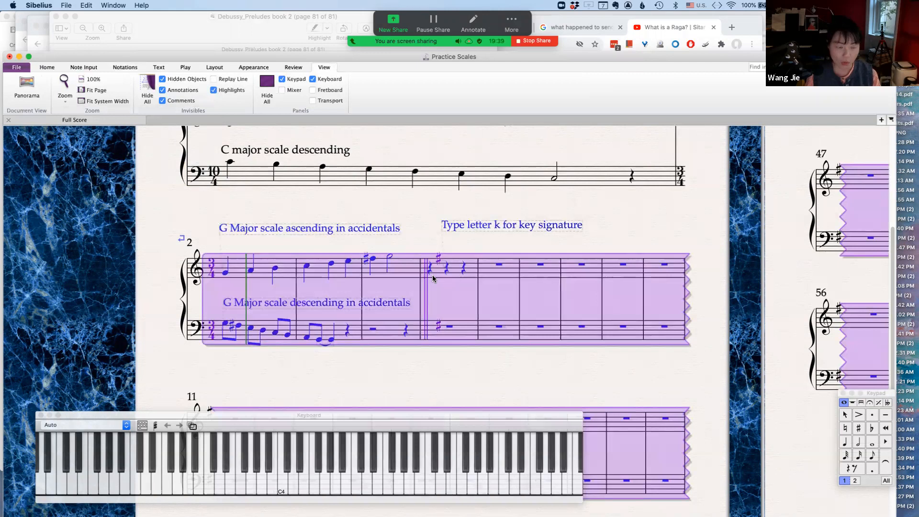
pyautogui.press('super+z')
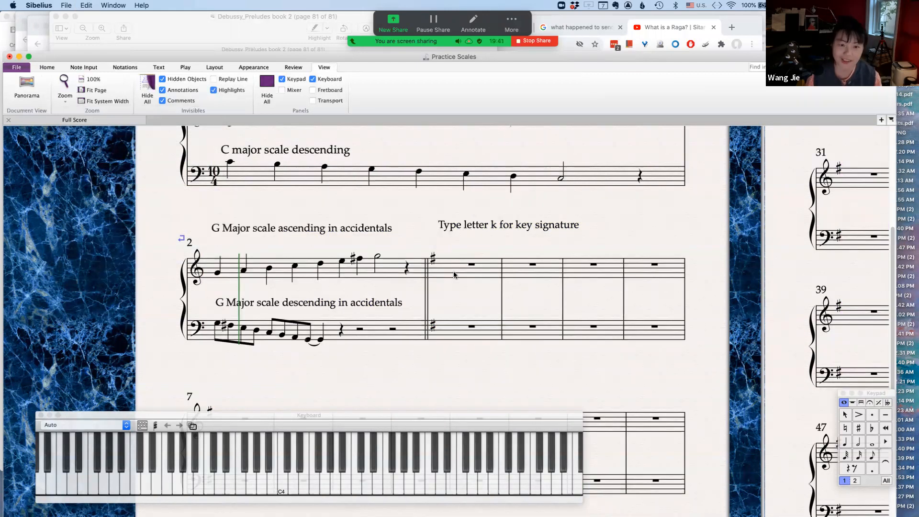
# Insert a 3/4 time signature for bar 3 only, with 10/4 resuming at the following bar.
pyautogui.click(454, 275)
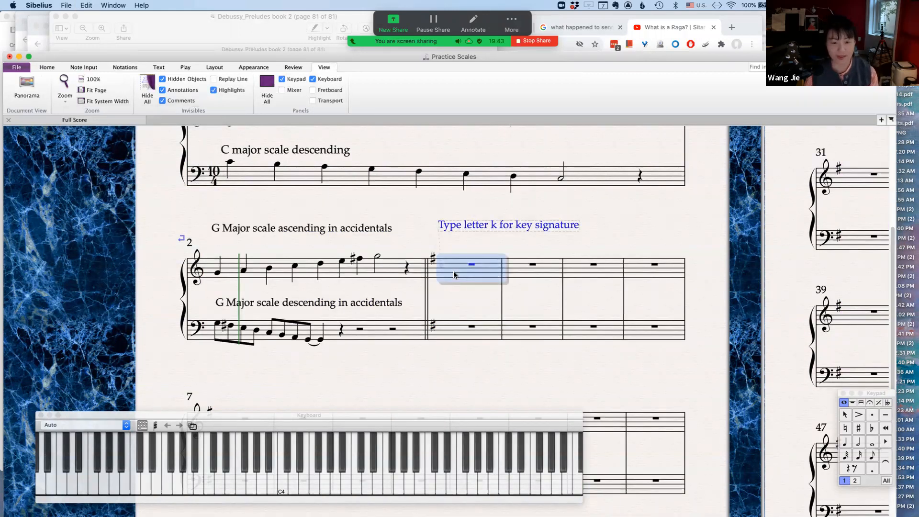
pyautogui.press('t')
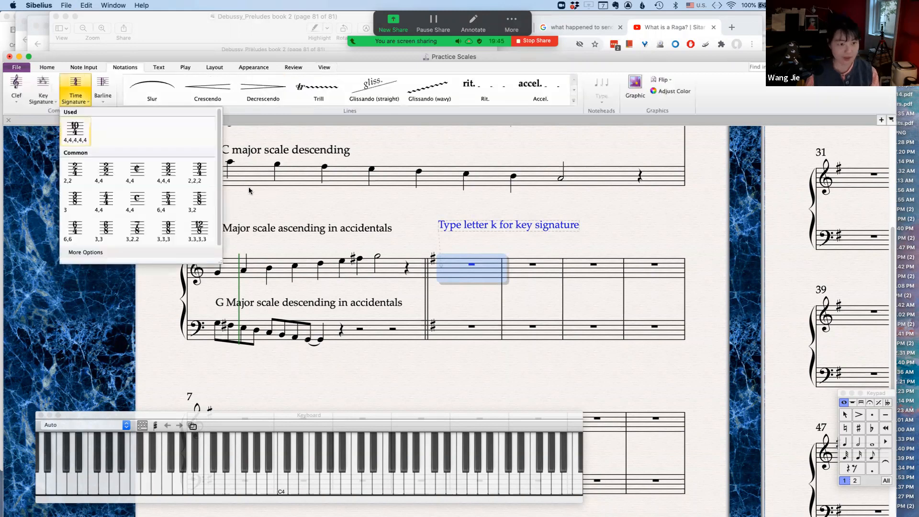
pyautogui.click(199, 179)
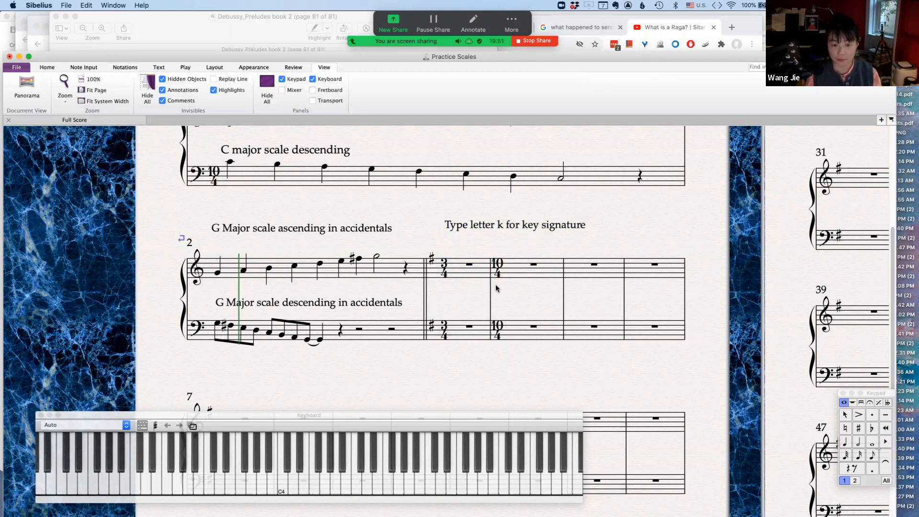
# Add a system break at the barline ending bar 3 and shift the "Type letter k for key signature" text back inside the page margin.
pyautogui.click(491, 301)
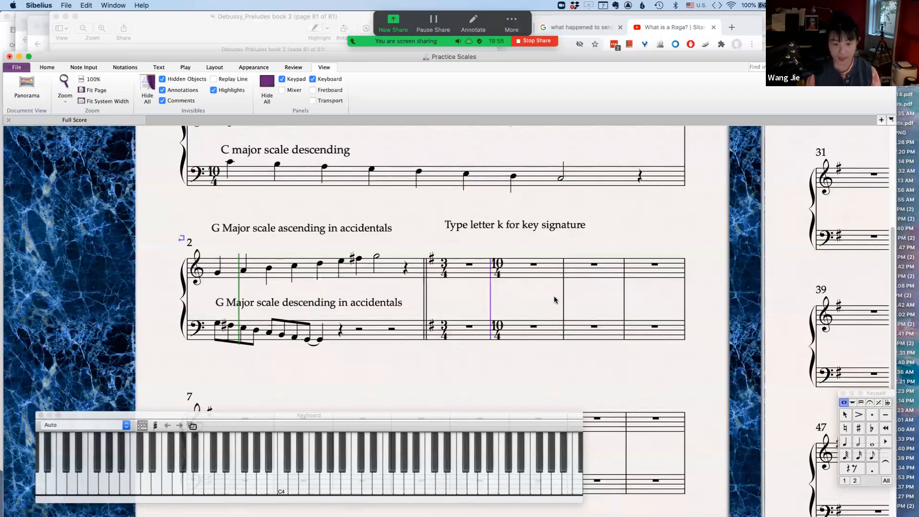
pyautogui.press('Delete')
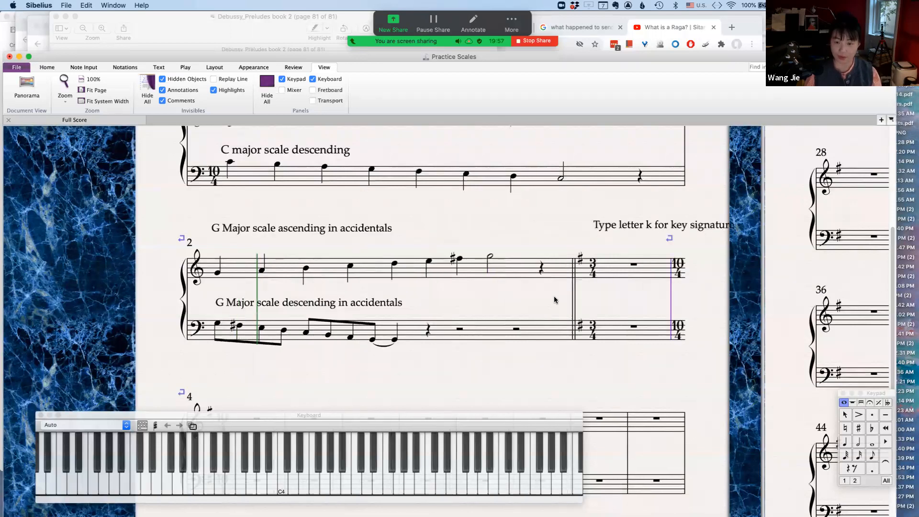
pyautogui.press('Escape')
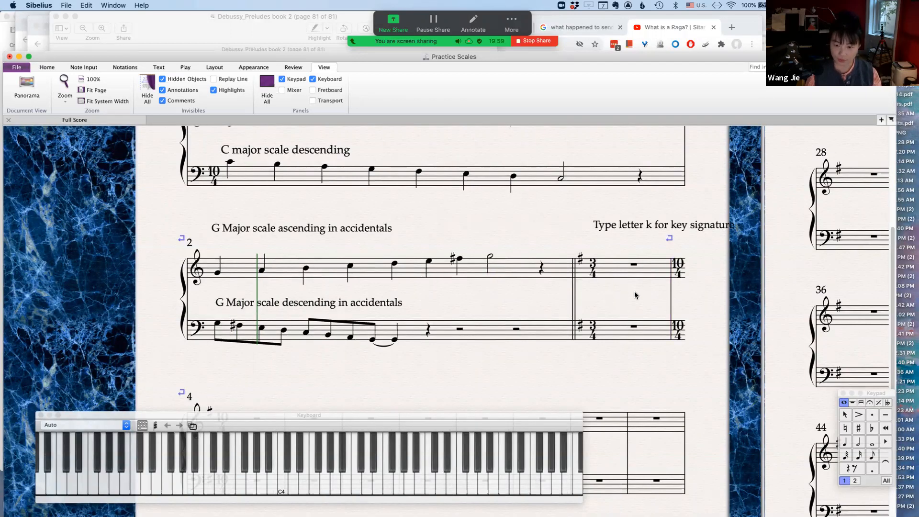
pyautogui.moveTo(620, 230)
pyautogui.mouseDown()
pyautogui.moveTo(539, 234)
pyautogui.moveTo(570, 219)
pyautogui.moveTo(565, 227)
pyautogui.mouseUp()
pyautogui.press('Escape')
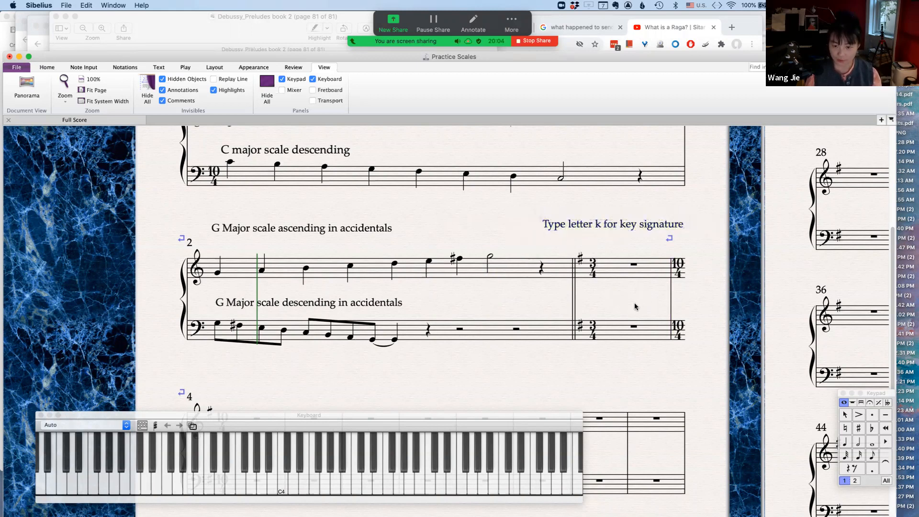
# Enter an ascending one-octave G major scale in sixteenth notes from G to G in treble bar 3, and leave note input.
pyautogui.click(606, 273)
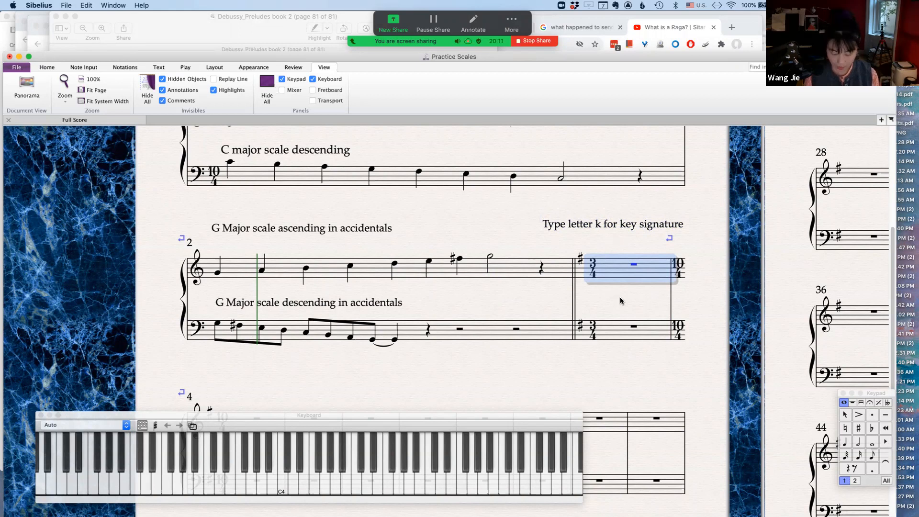
pyautogui.press('n')
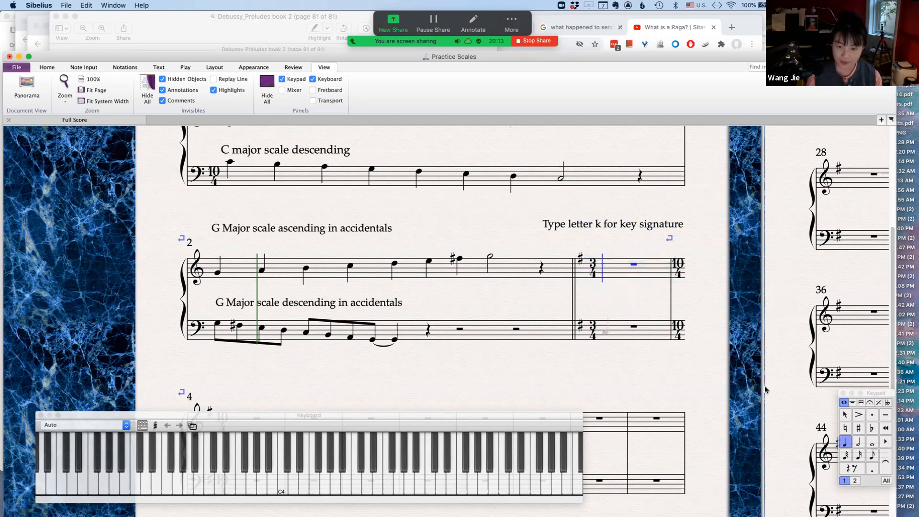
pyautogui.click(858, 456)
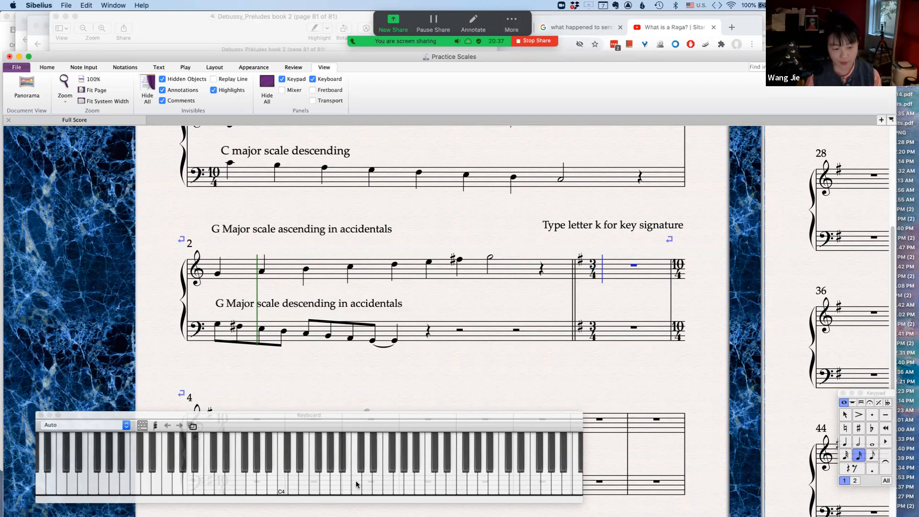
pyautogui.click(398, 485)
pyautogui.click(413, 484)
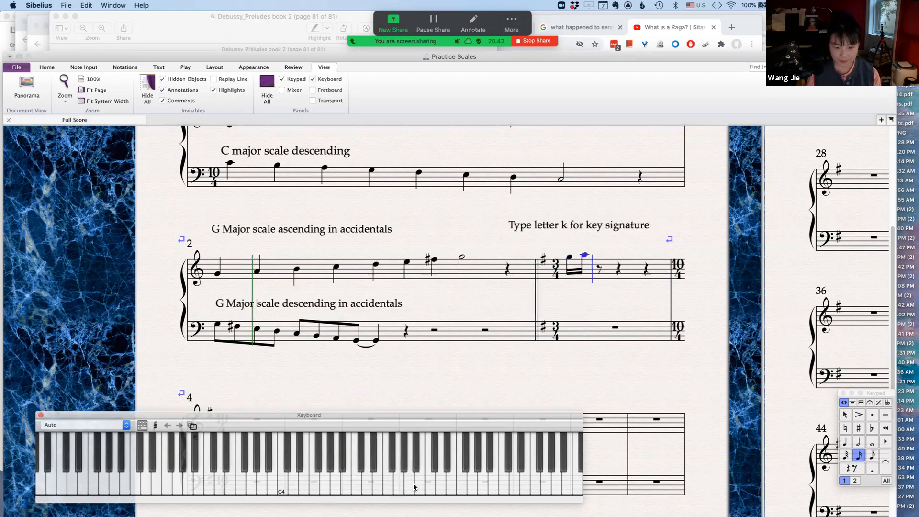
pyautogui.click(417, 484)
pyautogui.click(429, 484)
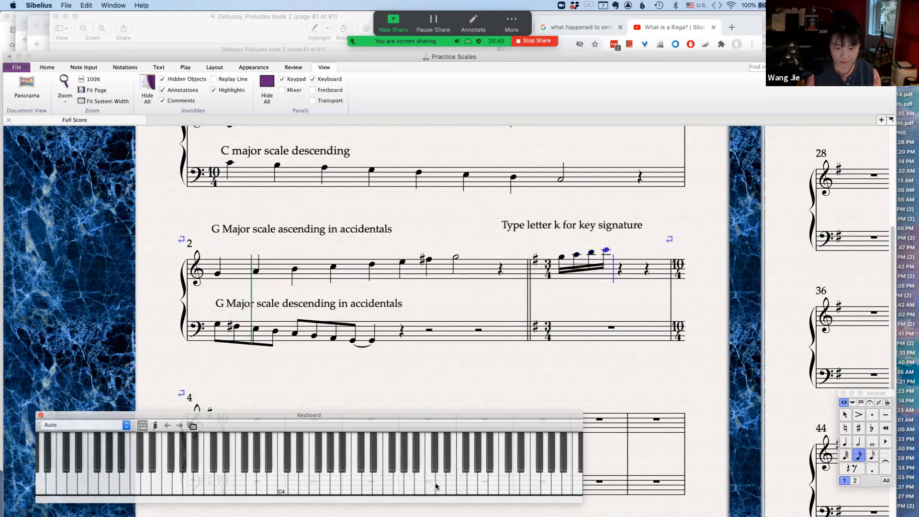
pyautogui.click(438, 483)
pyautogui.click(449, 483)
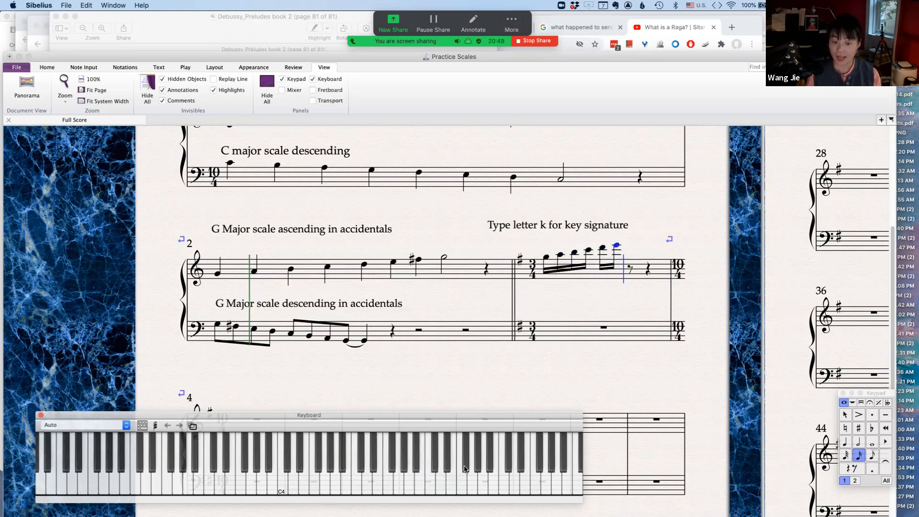
pyautogui.click(465, 467)
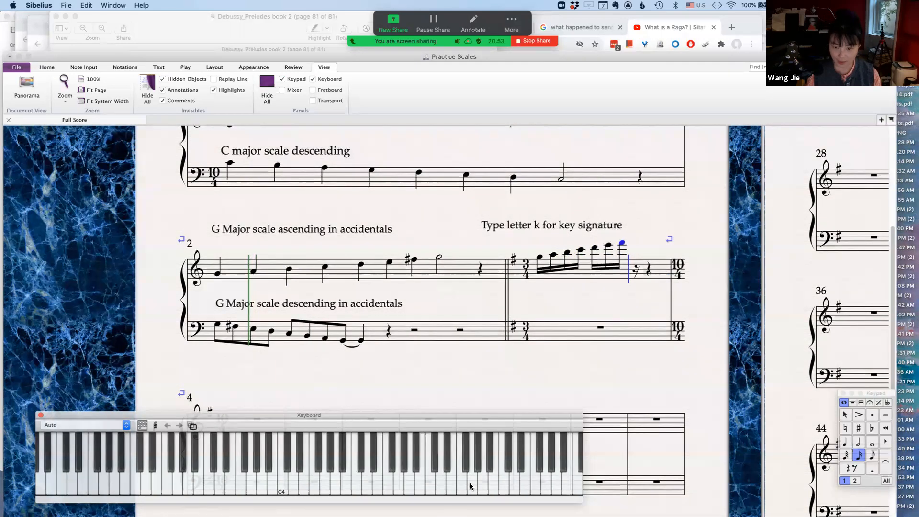
pyautogui.click(470, 483)
pyautogui.click(459, 489)
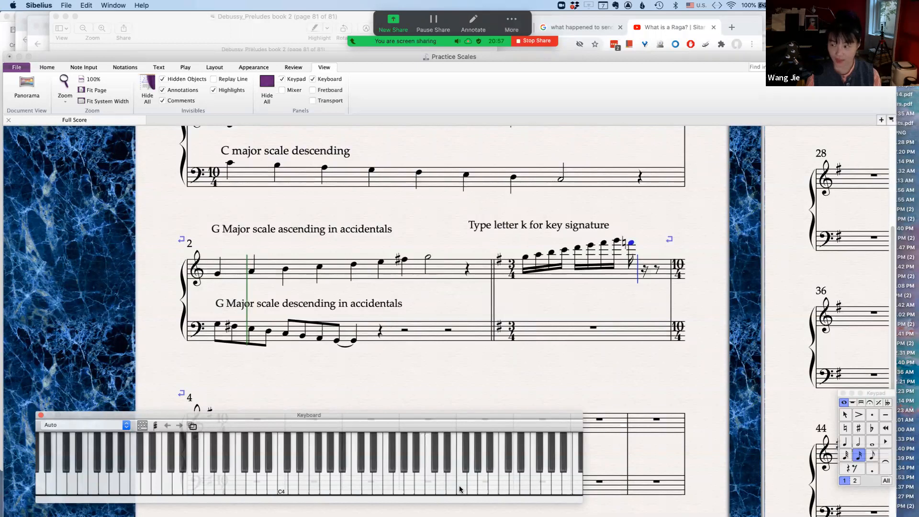
pyautogui.press('super+z')
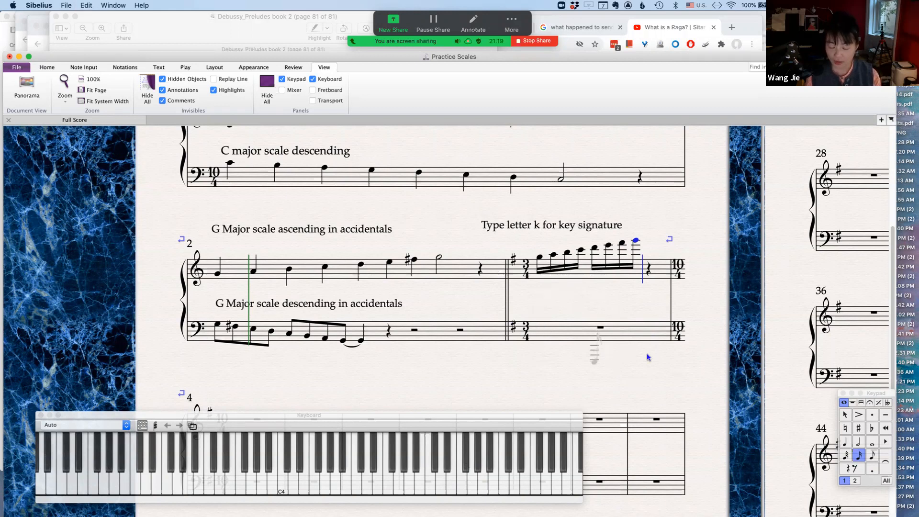
pyautogui.press('Escape')
pyautogui.press('Escape')
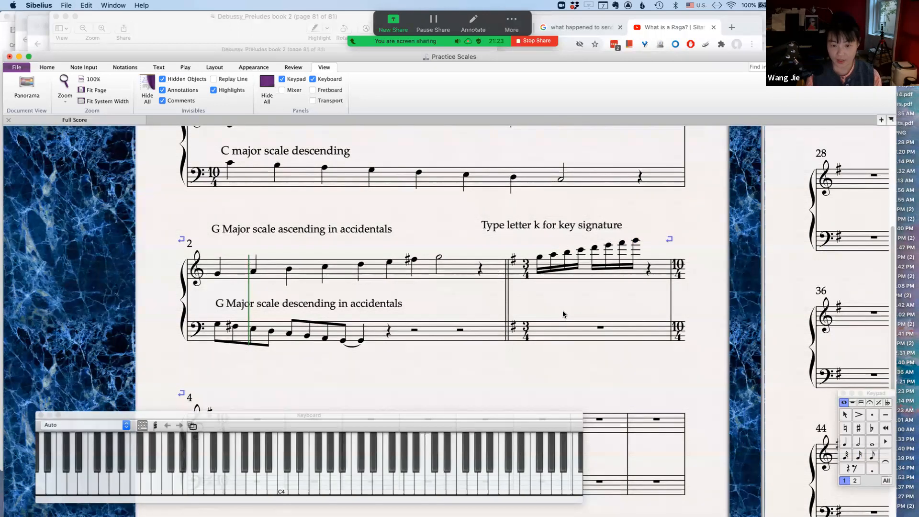
# Enter a descending one-octave G major scale in sixteenth notes from G to G in bass bar 3, and leave note input.
pyautogui.click(551, 335)
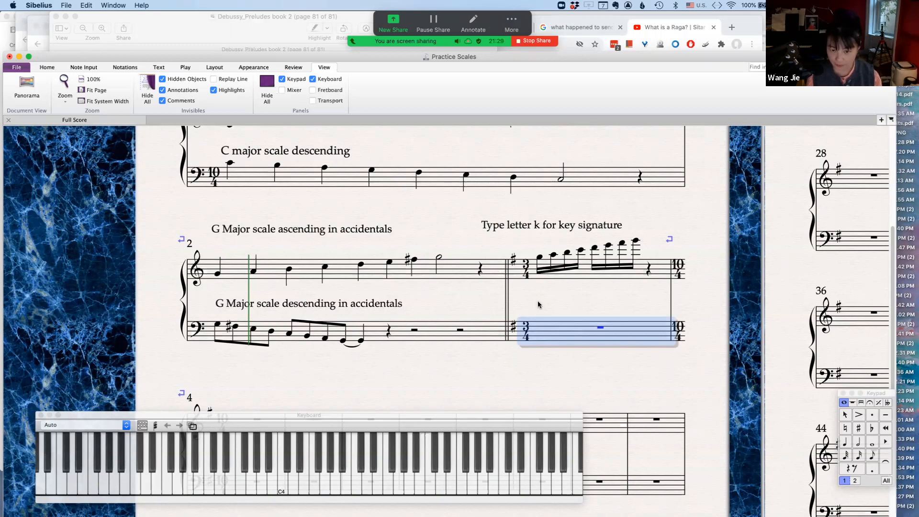
pyautogui.click(546, 332)
pyautogui.click(547, 334)
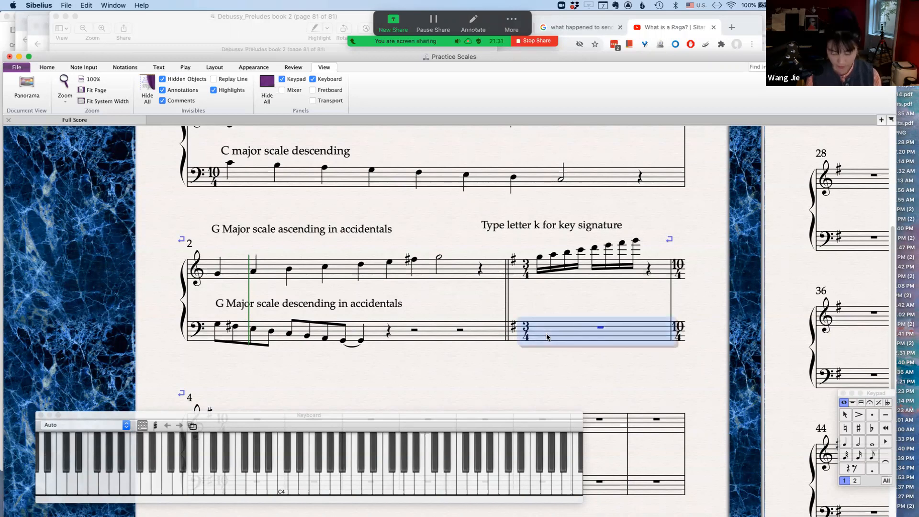
pyautogui.press('n')
pyautogui.click(859, 456)
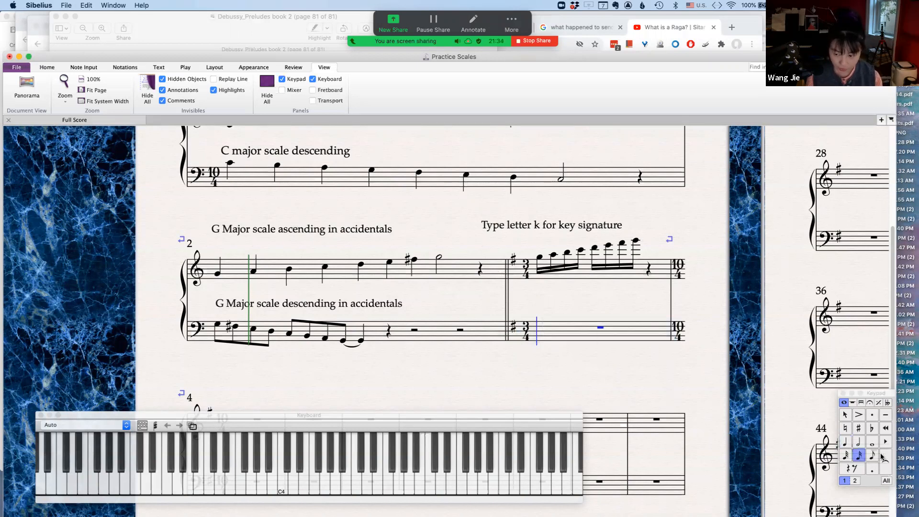
pyautogui.click(540, 340)
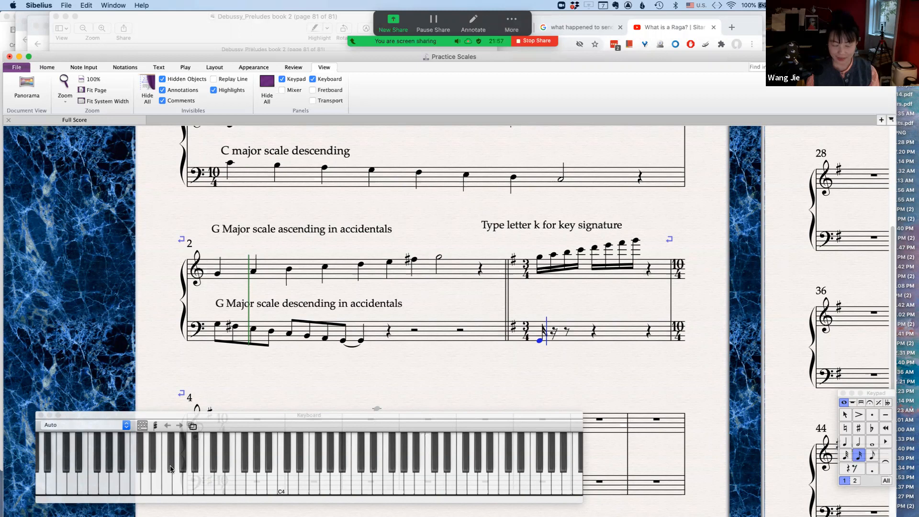
pyautogui.click(539, 338)
pyautogui.click(170, 469)
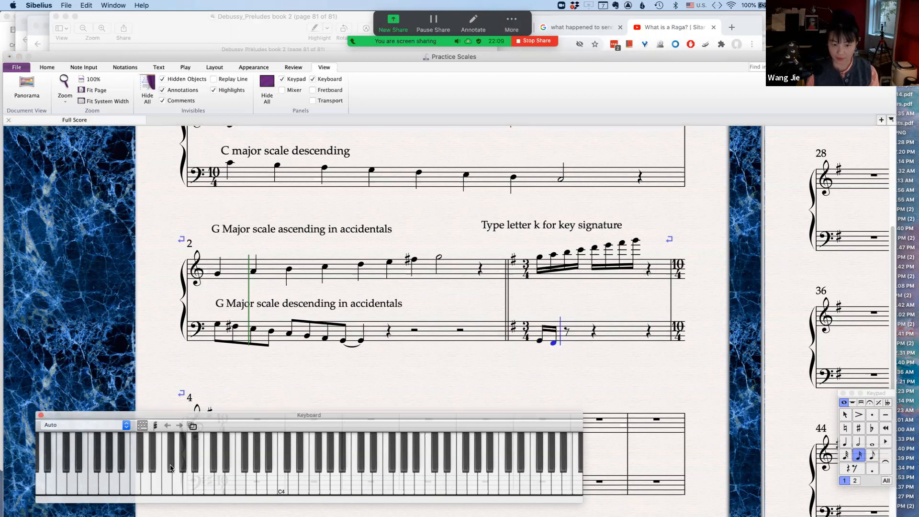
pyautogui.click(153, 485)
pyautogui.click(145, 483)
pyautogui.click(137, 481)
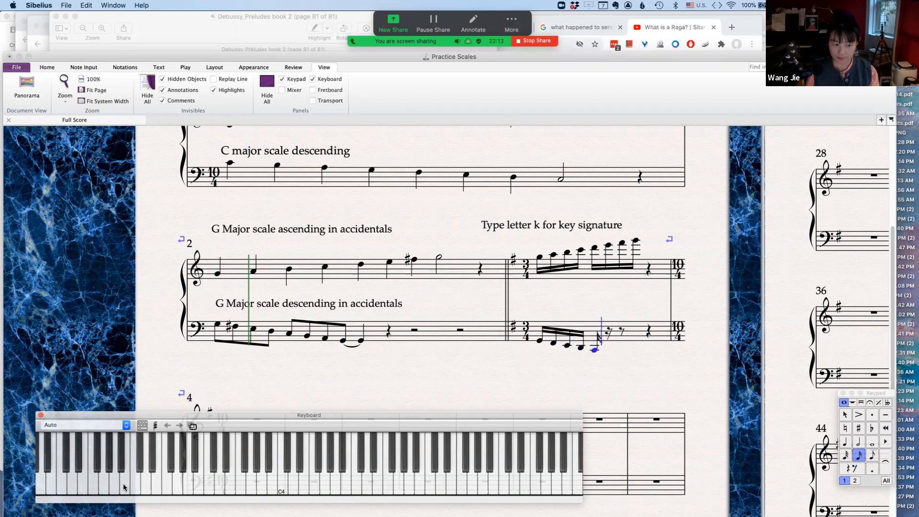
pyautogui.click(124, 483)
pyautogui.click(113, 484)
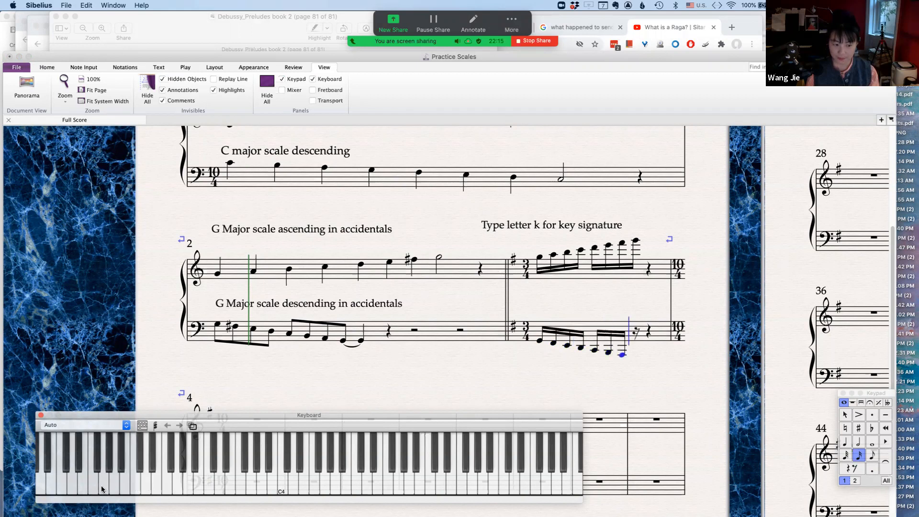
pyautogui.click(102, 486)
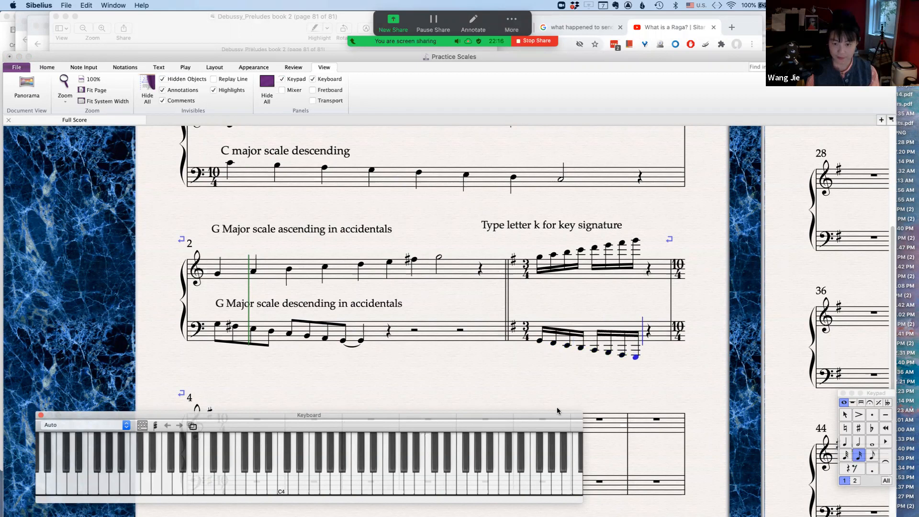
pyautogui.click(603, 401)
pyautogui.click(603, 400)
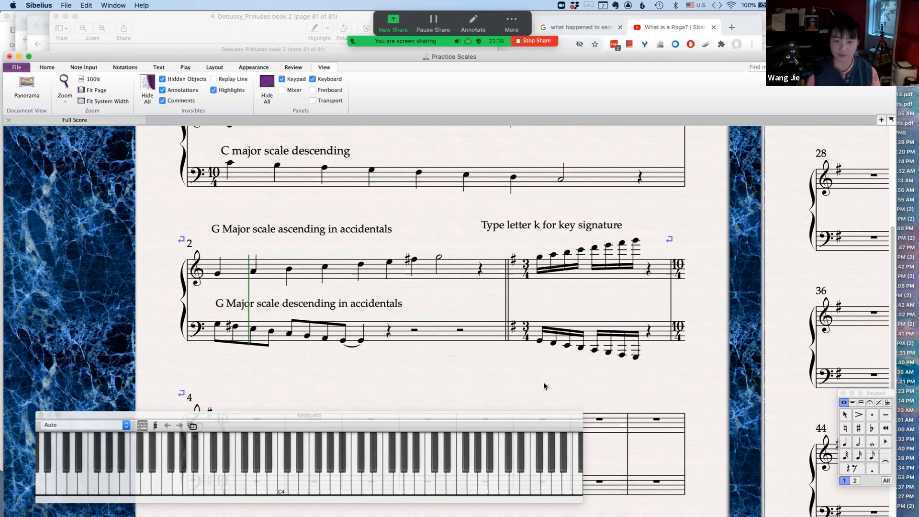
# Compare the pitches of the ascending G major scales in treble bars 3 and 2 by sounding individual notes.
pyautogui.moveTo(509, 378); pyautogui.dragTo(474, 400)
pyautogui.moveTo(409, 240); pyautogui.dragTo(394, 261)
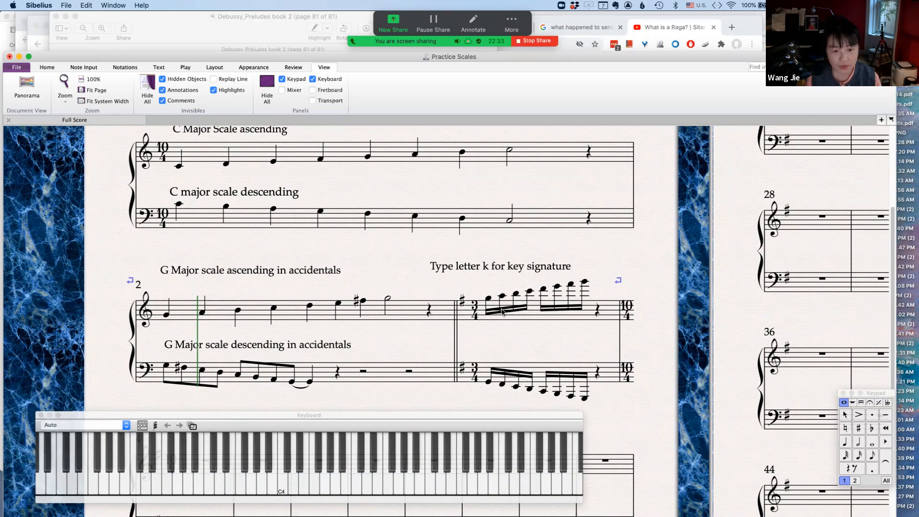
pyautogui.click(489, 300)
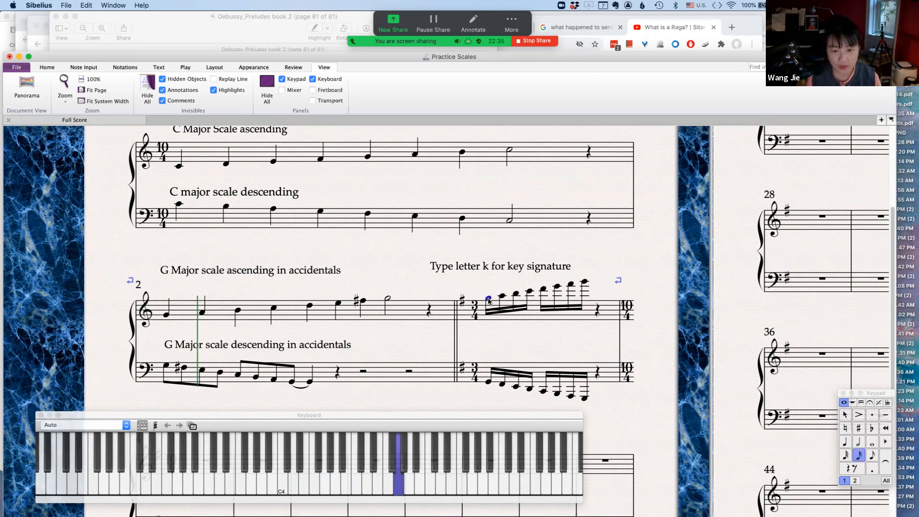
pyautogui.click(529, 291)
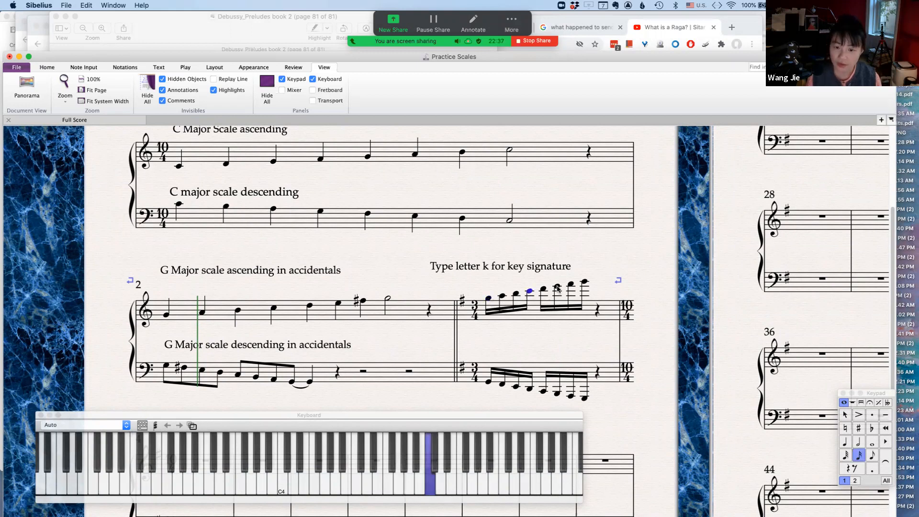
pyautogui.click(558, 289)
pyautogui.click(584, 282)
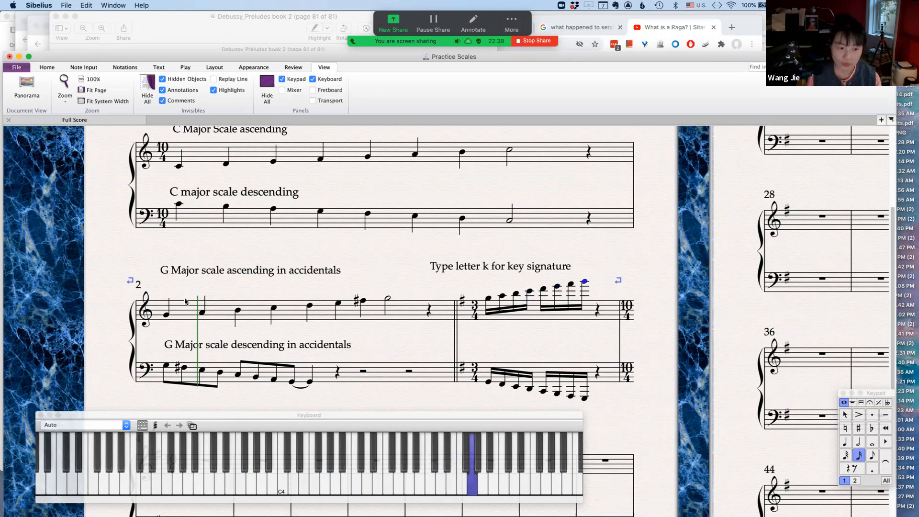
pyautogui.scroll(1, 185, 302)
pyautogui.click(166, 320)
pyautogui.click(274, 313)
pyautogui.click(339, 309)
pyautogui.click(389, 304)
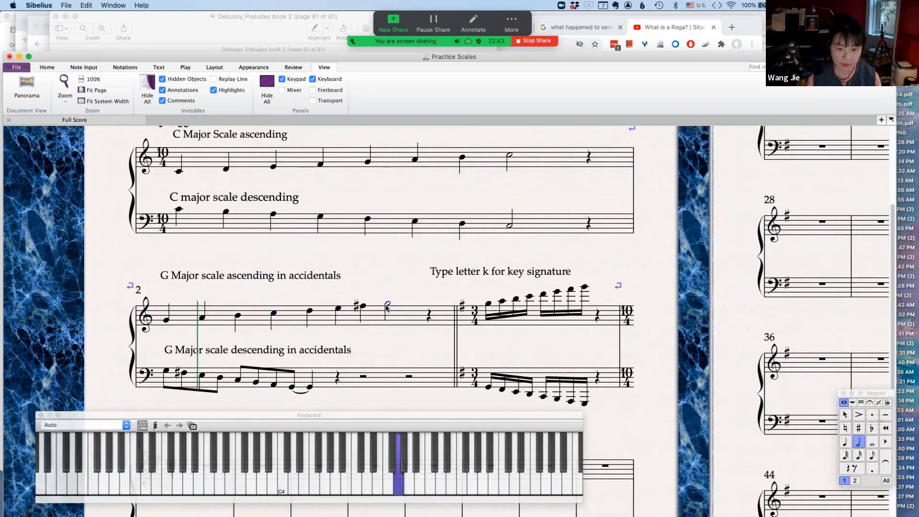
# Sound the upper notes of the sixteenth-note G major scale in treble bar 3, then notes of the accidental version in treble bar 2.
pyautogui.click(528, 297)
pyautogui.click(558, 291)
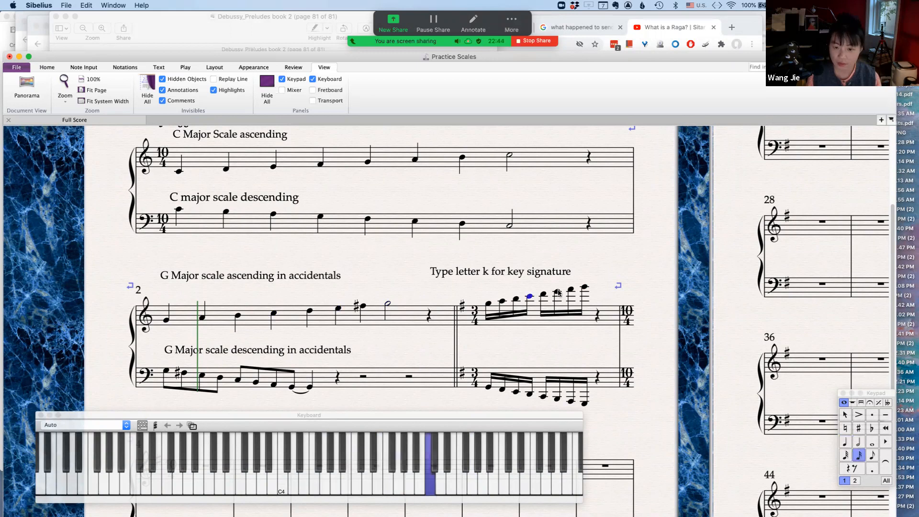
pyautogui.click(584, 288)
pyautogui.click(166, 320)
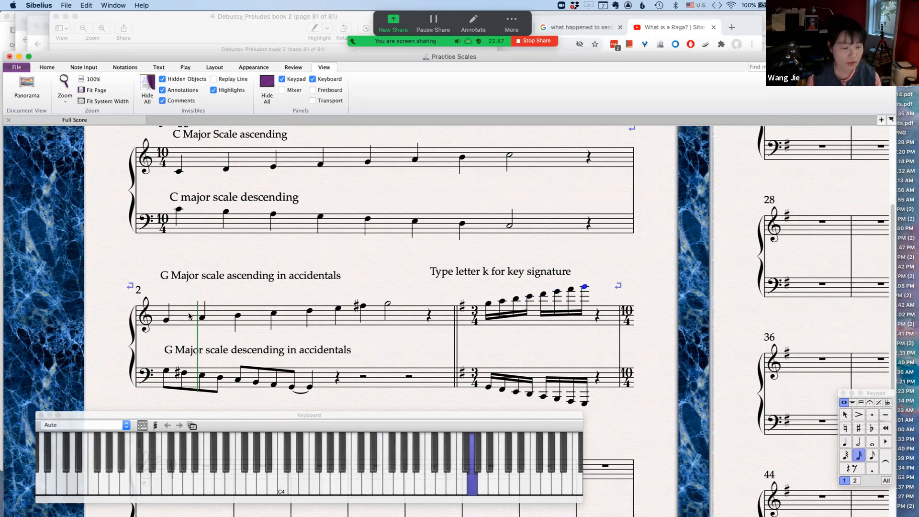
pyautogui.click(238, 316)
pyautogui.click(310, 311)
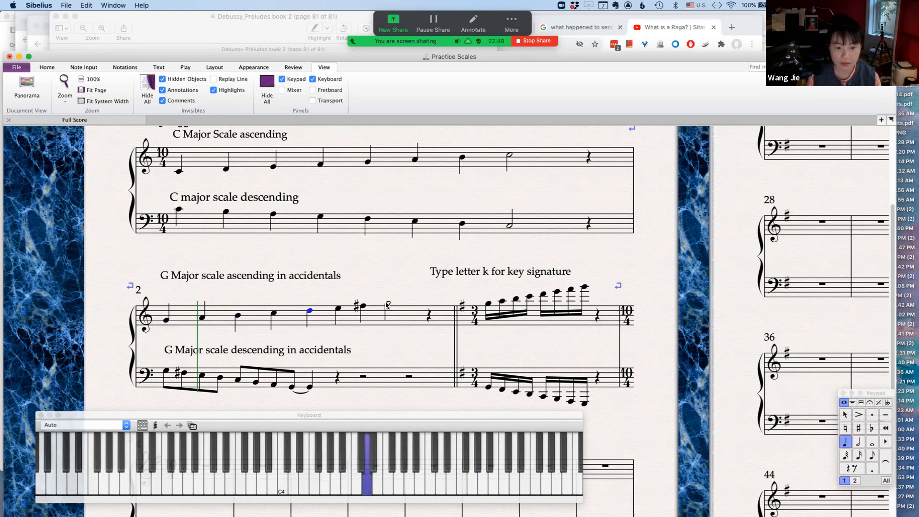
pyautogui.click(387, 304)
# Sound notes of the sixteenth-note G major scale in treble bar 3 up to the top G and back down.
pyautogui.click(516, 299)
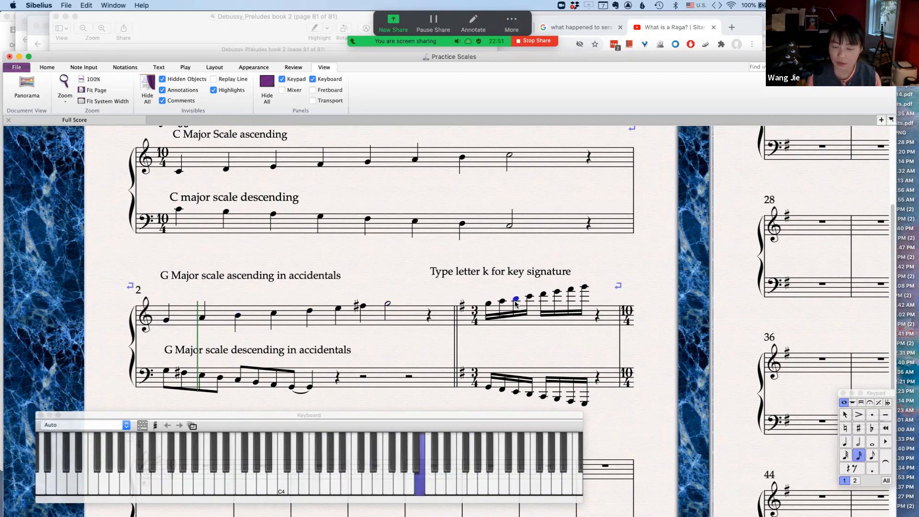
pyautogui.click(544, 294)
pyautogui.click(585, 288)
pyautogui.click(571, 289)
pyautogui.click(558, 293)
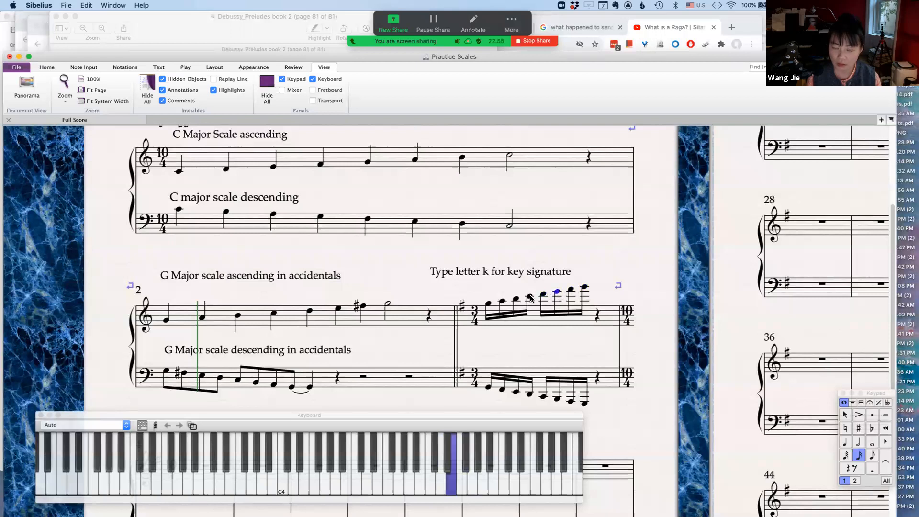
pyautogui.click(530, 296)
pyautogui.click(490, 304)
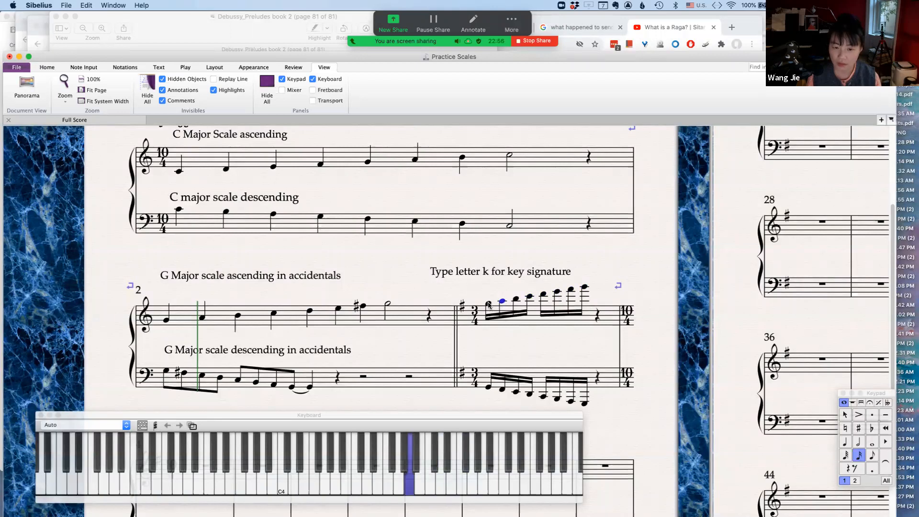
# Sound notes of the treble bar 2 scale from F sharp down to the opening G, and clear the selection.
pyautogui.click(363, 306)
pyautogui.click(338, 308)
pyautogui.click(309, 311)
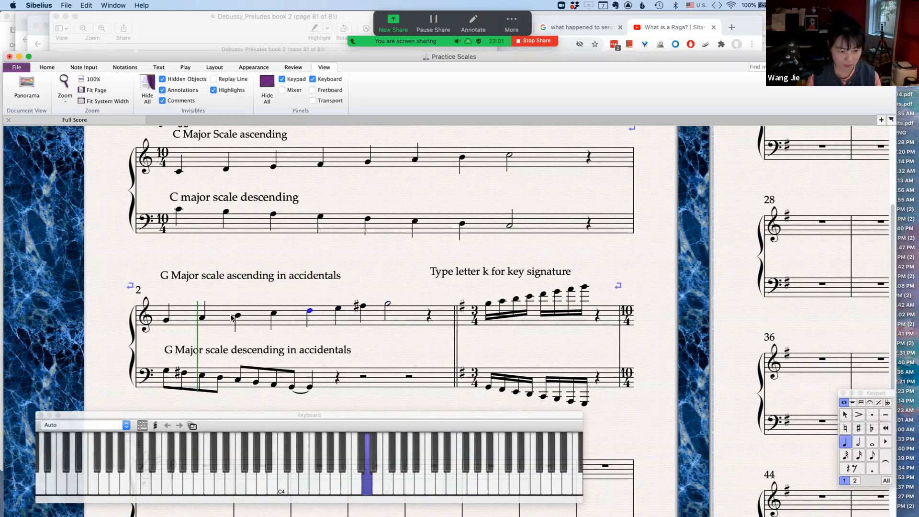
pyautogui.click(238, 315)
pyautogui.click(274, 315)
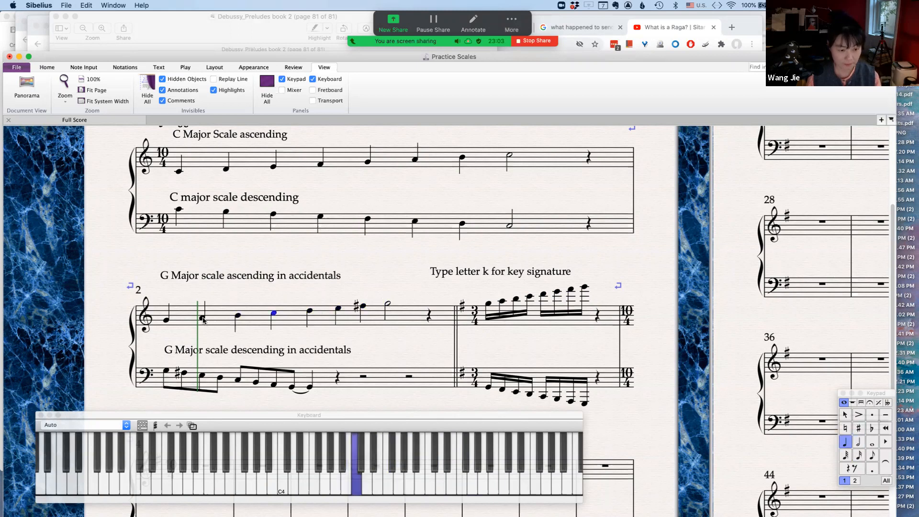
pyautogui.click(202, 317)
pyautogui.click(167, 321)
pyautogui.click(299, 252)
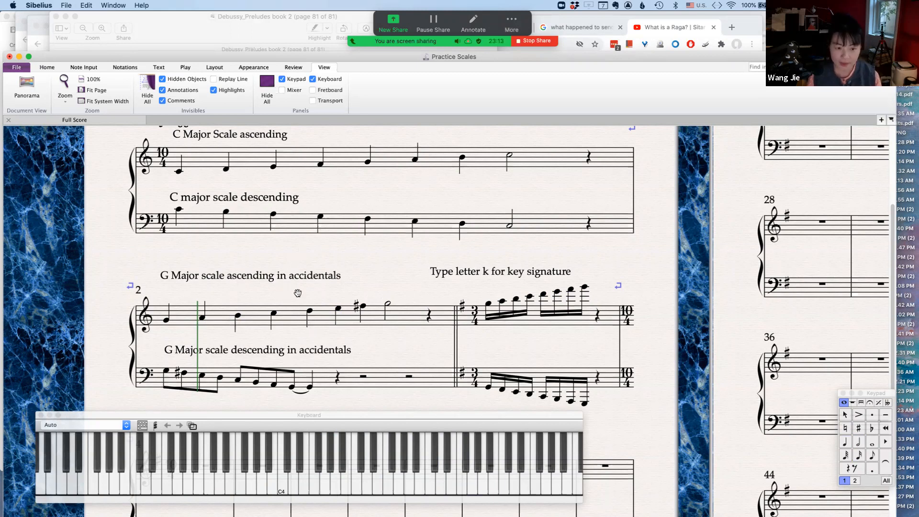
# Sound the intervals from the opening G up to A and B in treble bar 2.
pyautogui.hscroll(-3, 311, 294)
pyautogui.scroll(2, 311, 294)
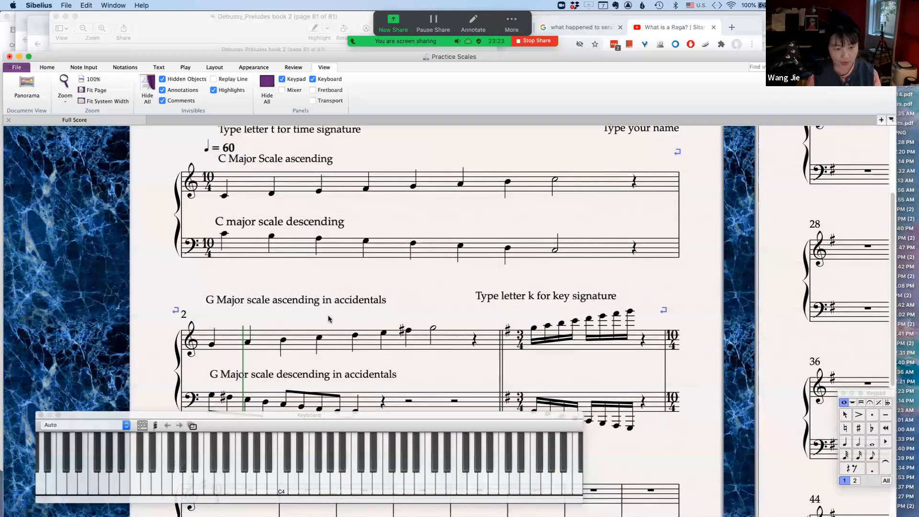
pyautogui.click(212, 346)
pyautogui.press('Right')
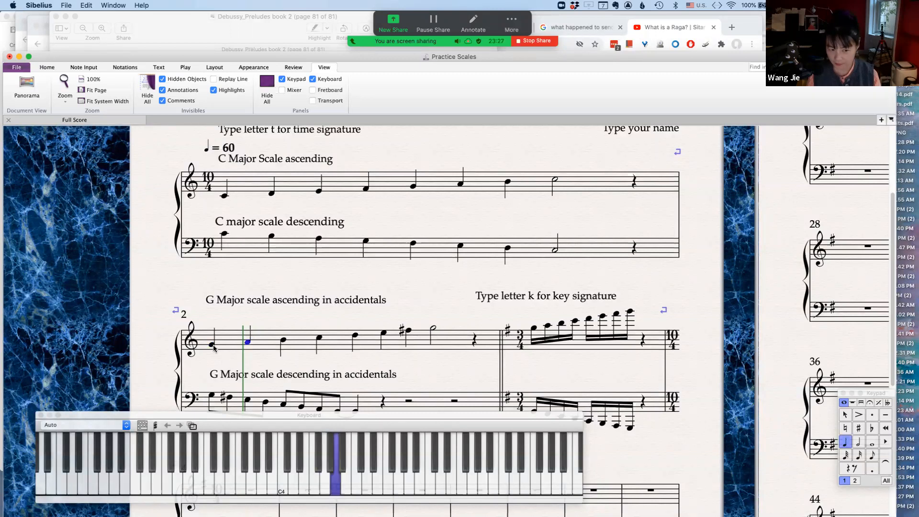
pyautogui.press('Left')
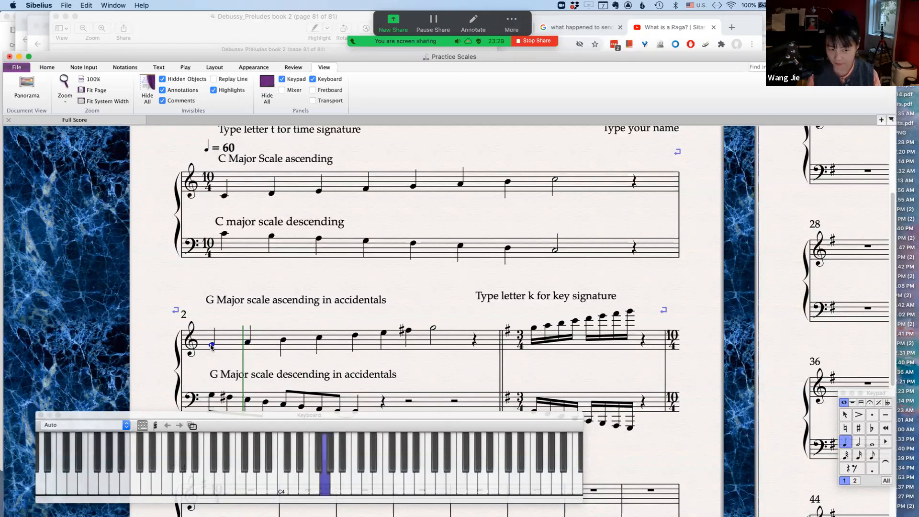
pyautogui.press('Right')
pyautogui.press('Right')
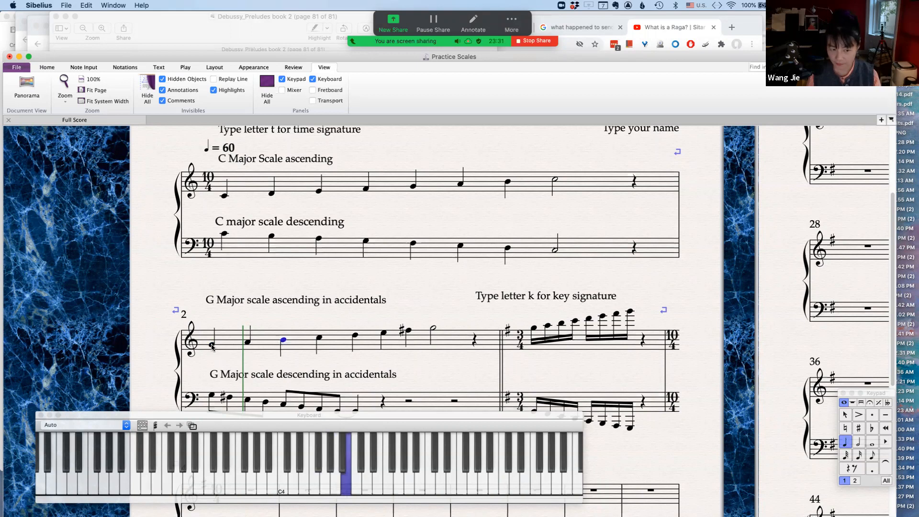
# Sound the treble bar 2 scale stepwise from the opening G up to C, and again from G up to D.
pyautogui.click(212, 346)
pyautogui.press('Right')
pyautogui.press('Right')
pyautogui.press('Right')
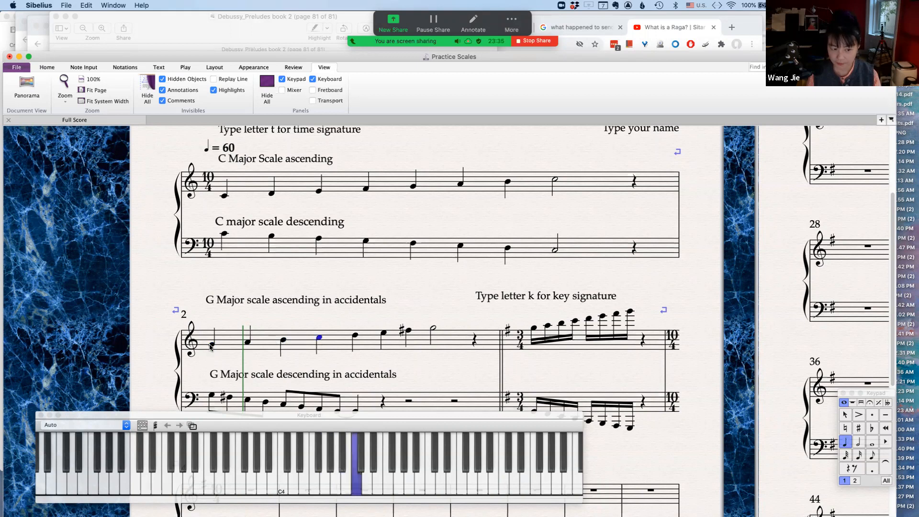
pyautogui.click(211, 345)
pyautogui.press('Right')
pyautogui.press('Right')
pyautogui.press('Right')
pyautogui.press('Right')
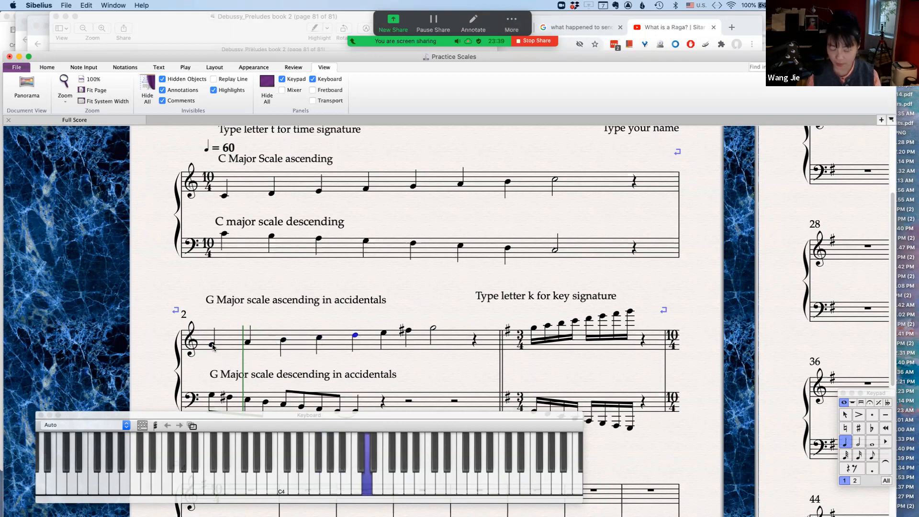
# Sound the intervals from the opening G to E, F sharp and the upper G in treble bar 2.
pyautogui.click(212, 346)
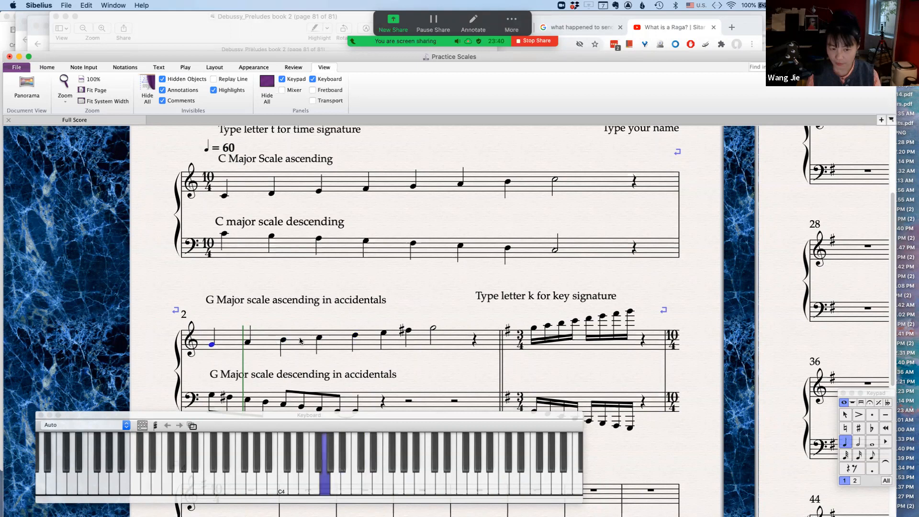
pyautogui.click(383, 334)
pyautogui.click(211, 344)
pyautogui.click(408, 330)
pyautogui.click(213, 346)
pyautogui.click(435, 329)
pyautogui.click(212, 345)
pyautogui.click(433, 330)
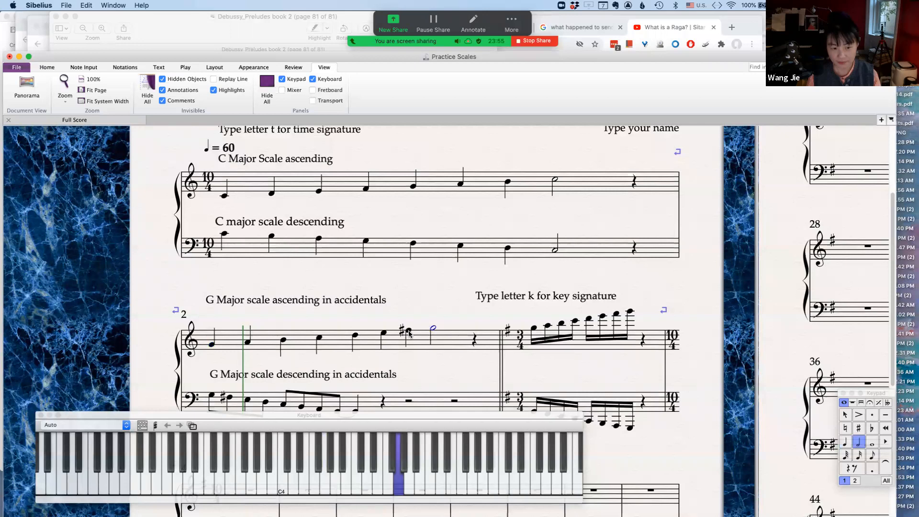
pyautogui.click(409, 331)
# Sound the intervals from the opening G down to F sharp and E in bass bar 2.
pyautogui.moveTo(458, 312); pyautogui.dragTo(510, 253)
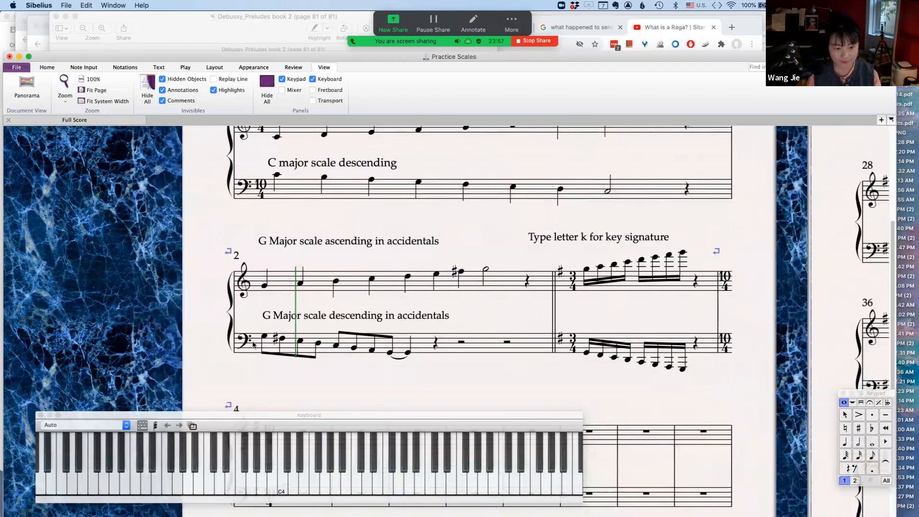
pyautogui.click(264, 337)
pyautogui.press('Right')
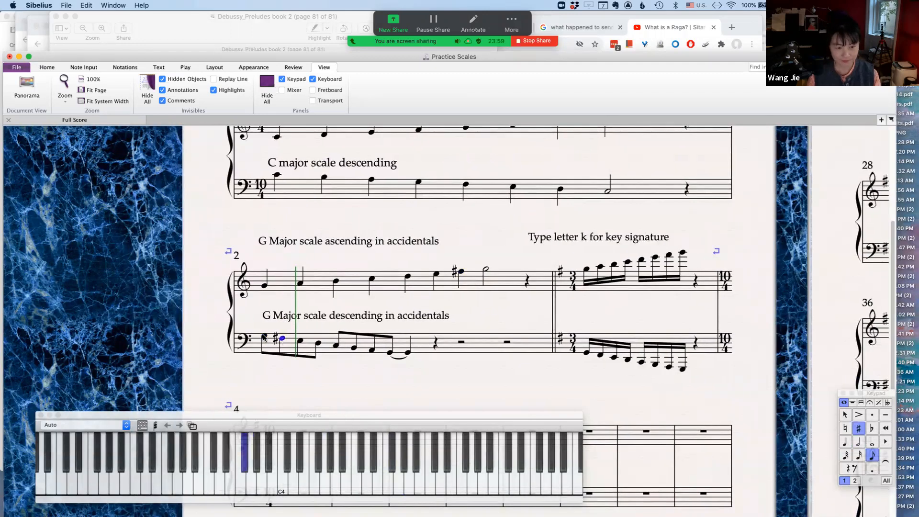
pyautogui.press('Left')
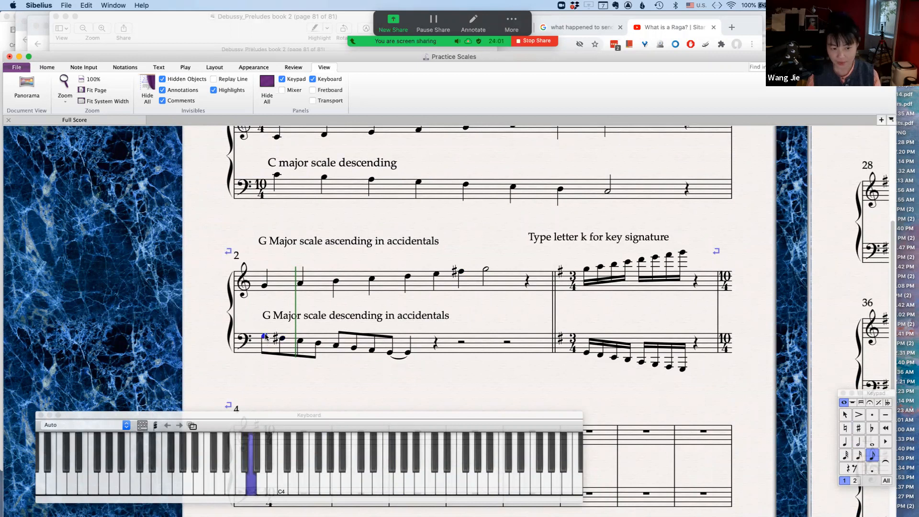
pyautogui.click(300, 340)
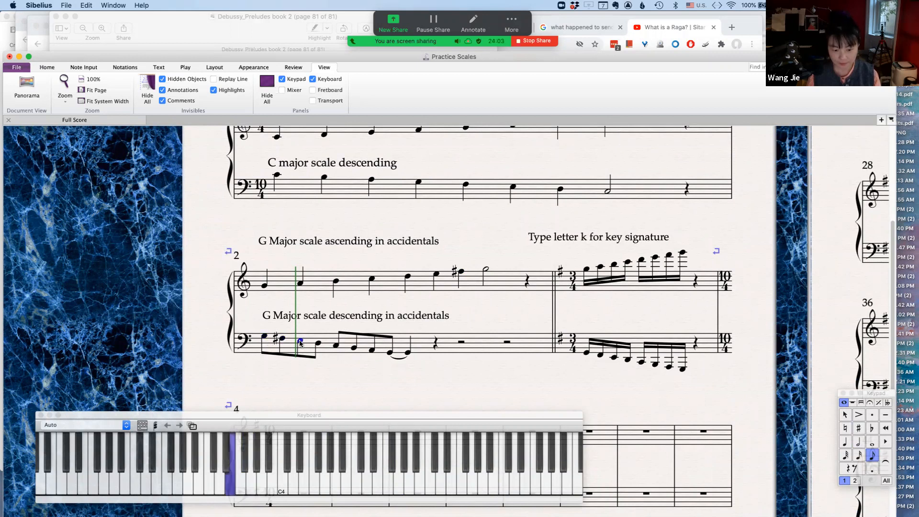
pyautogui.click(265, 337)
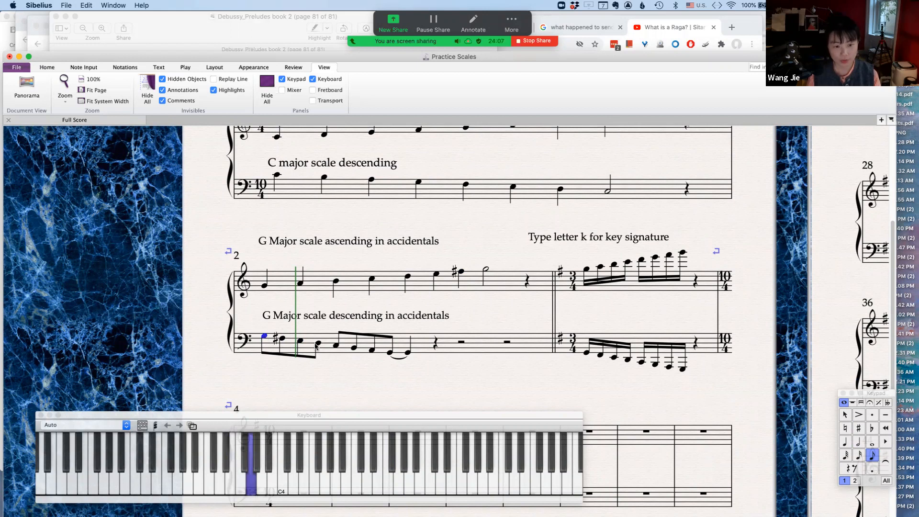
# Sound the intervals from the opening G down to D, C and B in bass bar 2.
pyautogui.click(318, 343)
pyautogui.click(263, 337)
pyautogui.click(336, 345)
pyautogui.click(264, 337)
pyautogui.click(353, 348)
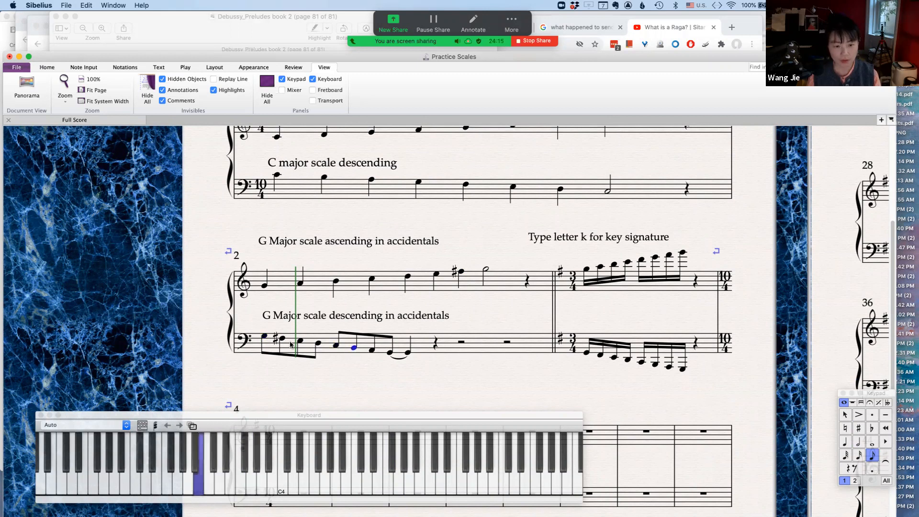
# Sound the intervals from the opening G down to A and the lower G in bass bar 2, and clear the selection.
pyautogui.click(263, 337)
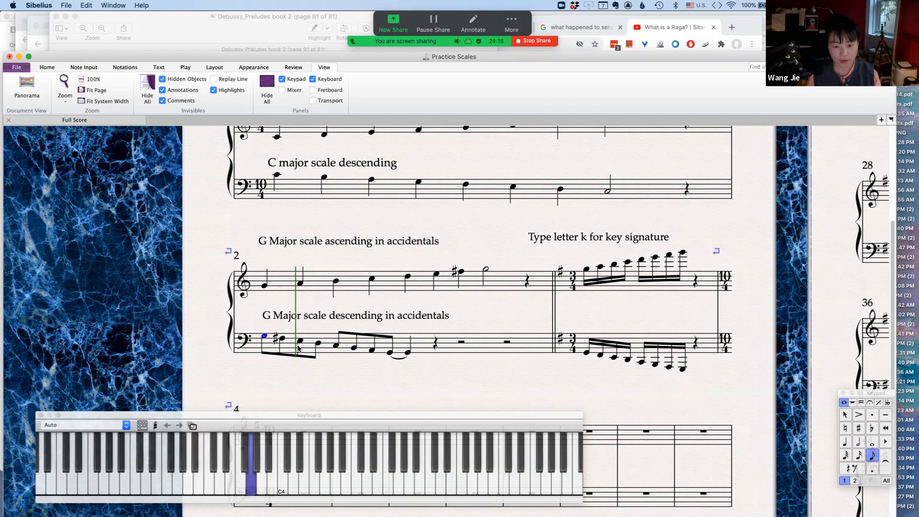
pyautogui.click(369, 352)
pyautogui.click(264, 337)
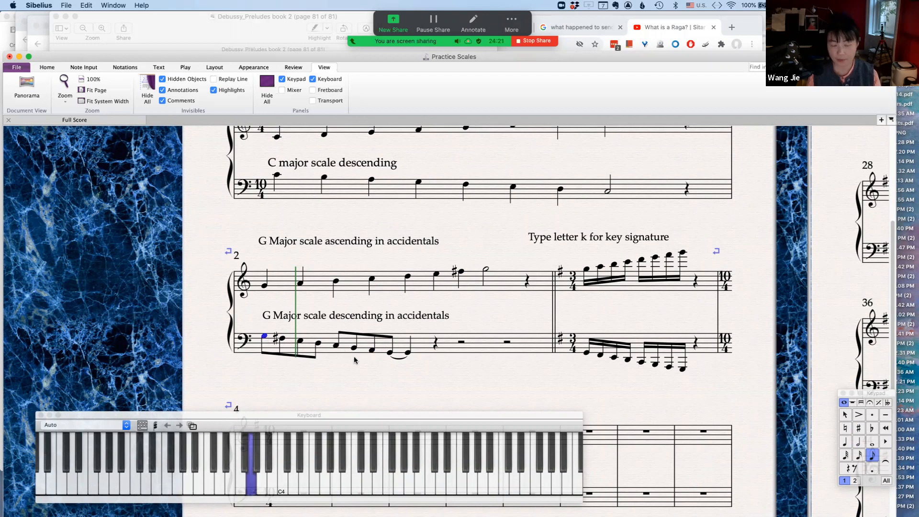
pyautogui.click(386, 352)
pyautogui.click(266, 338)
pyautogui.press('Escape')
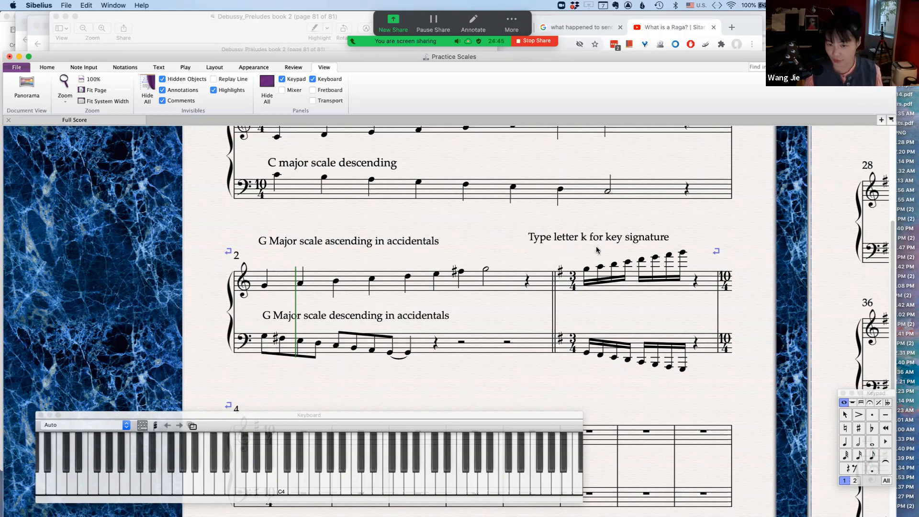
# Change the key signature at the start of bar 4 from G major to C major.
pyautogui.scroll(-3, 500, 252)
pyautogui.scroll(1, 527, 311)
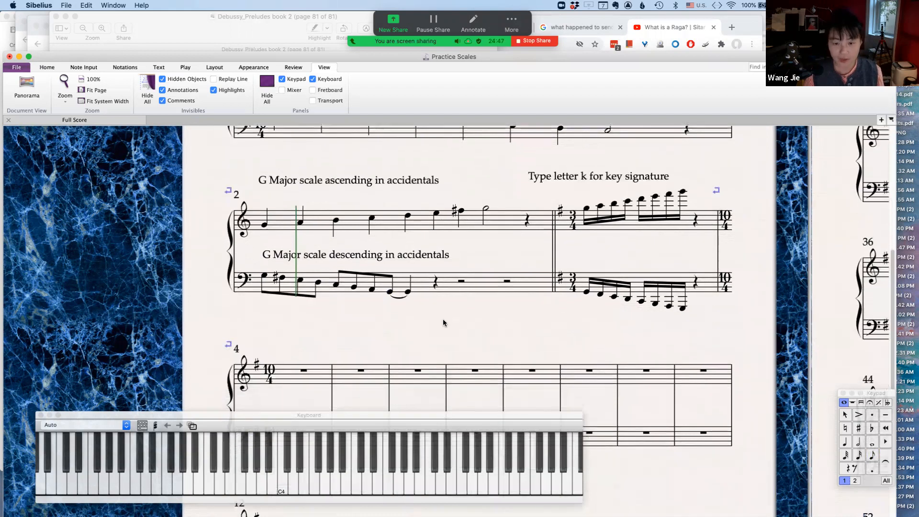
pyautogui.scroll(-1, 479, 227)
pyautogui.scroll(-4, 479, 227)
pyautogui.hscroll(-1, 479, 227)
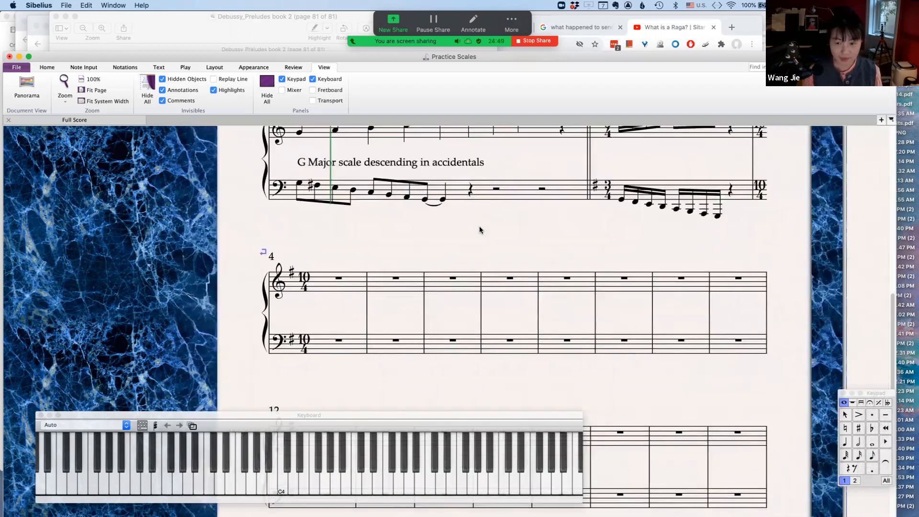
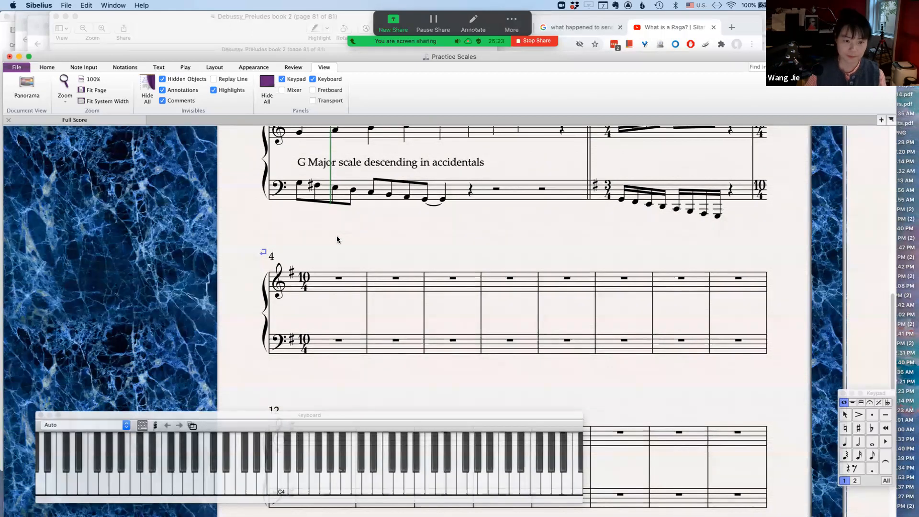
pyautogui.scroll(-1, 337, 236)
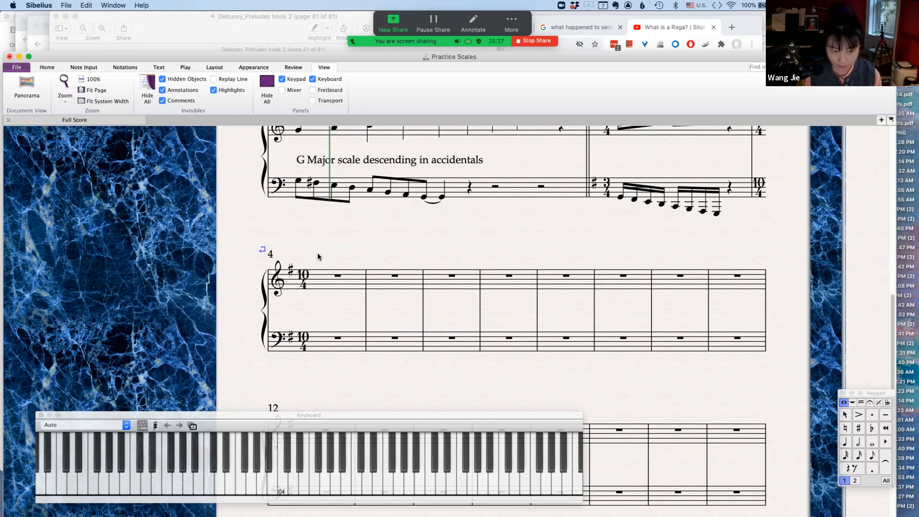
pyautogui.scroll(3, 319, 243)
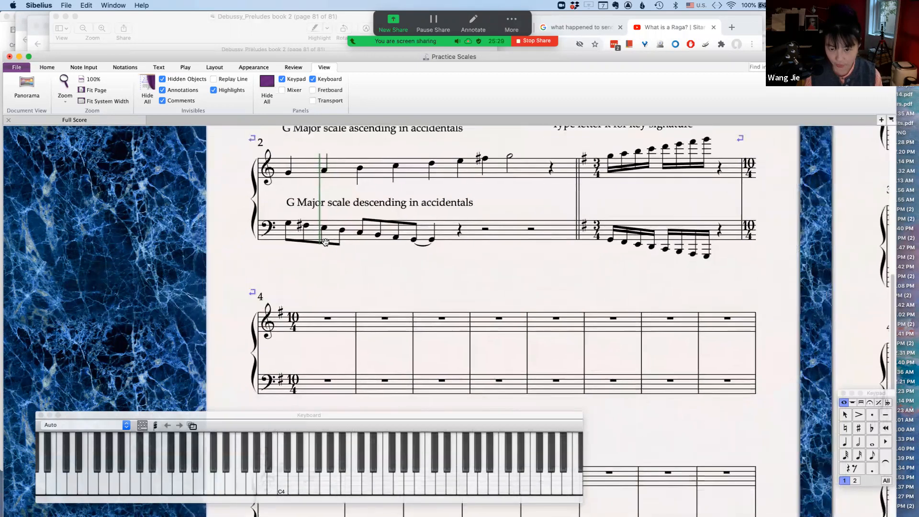
pyautogui.scroll(-3, 325, 242)
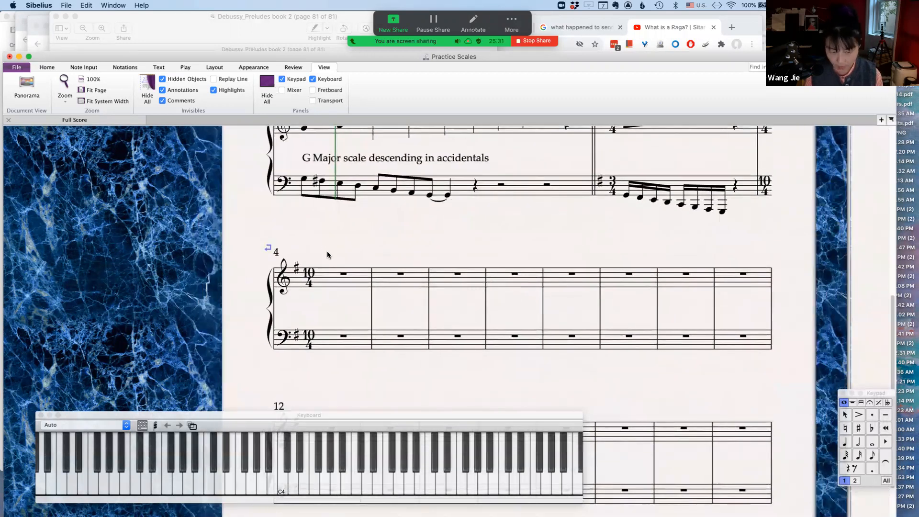
pyautogui.press('k')
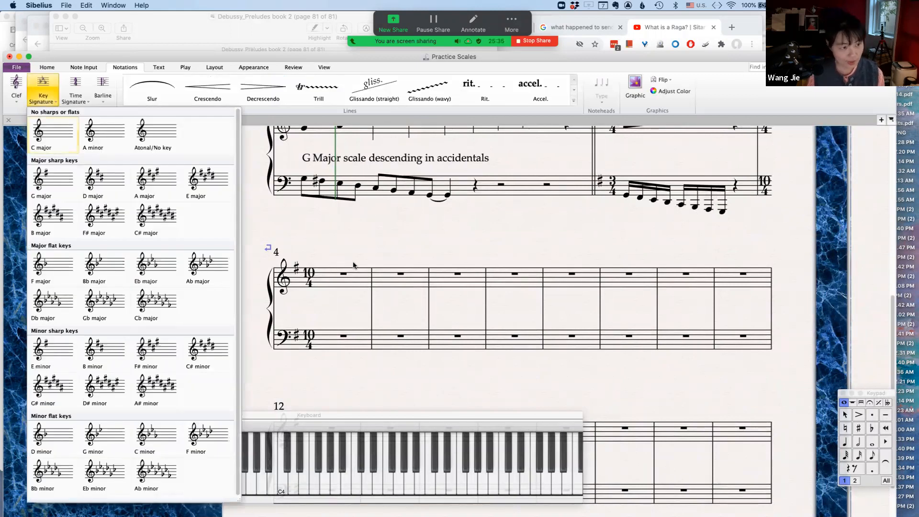
pyautogui.press('Escape')
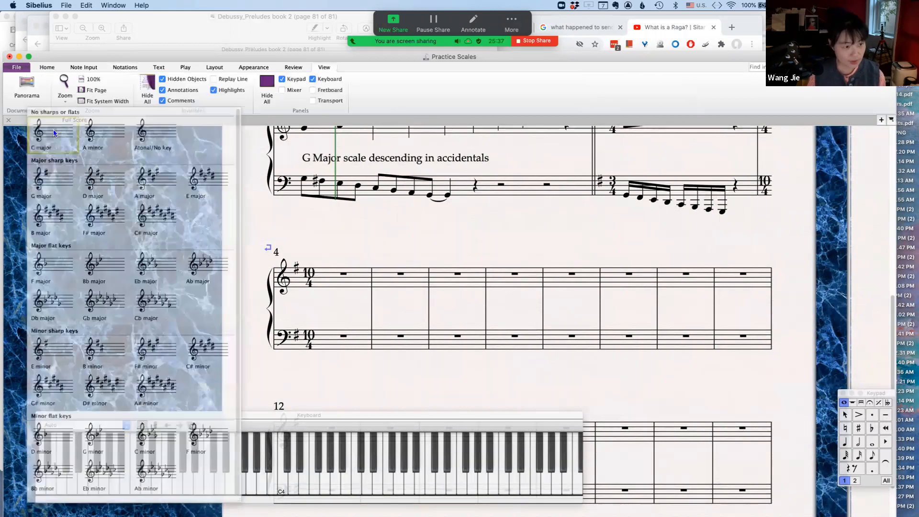
pyautogui.click(296, 270)
pyautogui.press('Delete')
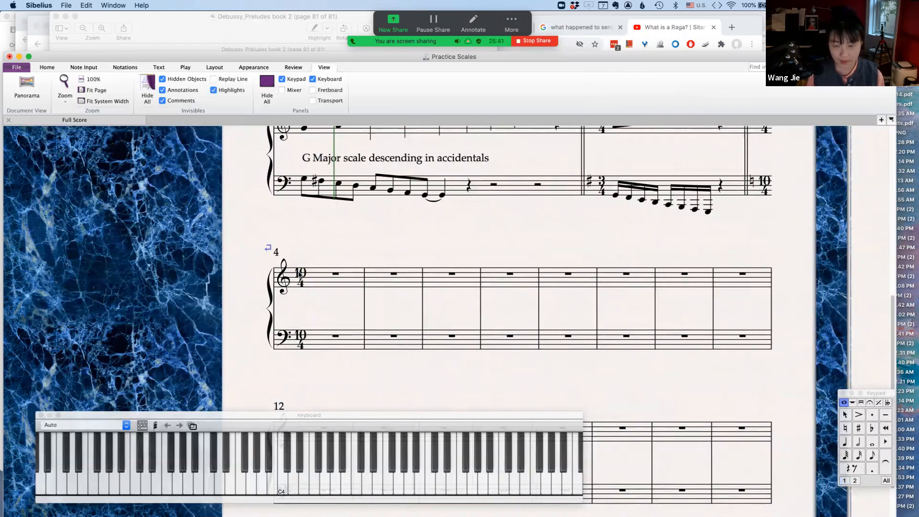
# Change the time signature of bars 4 to 6 to 2/4 and clear the selection.
pyautogui.scroll(-2, 510, 197)
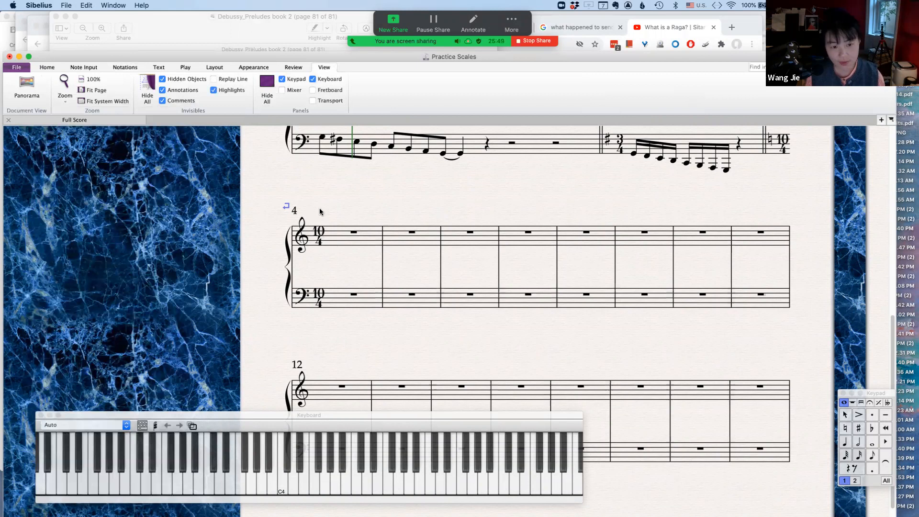
pyautogui.scroll(-1, 335, 203)
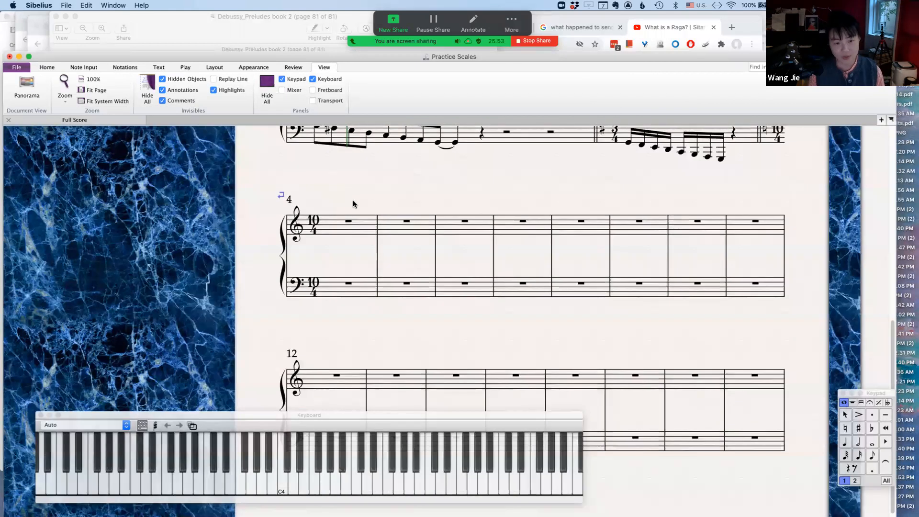
pyautogui.click(330, 228)
pyautogui.click(393, 228)
pyautogui.click(459, 226)
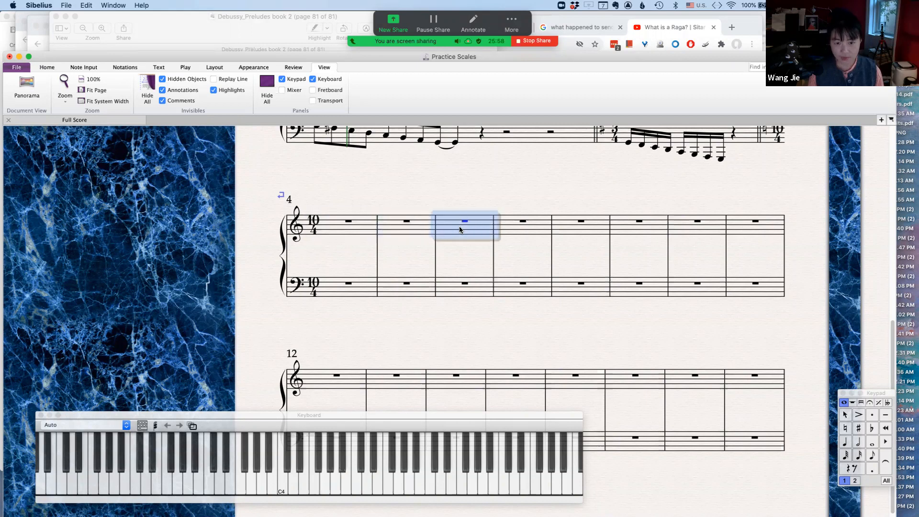
pyautogui.click(332, 203)
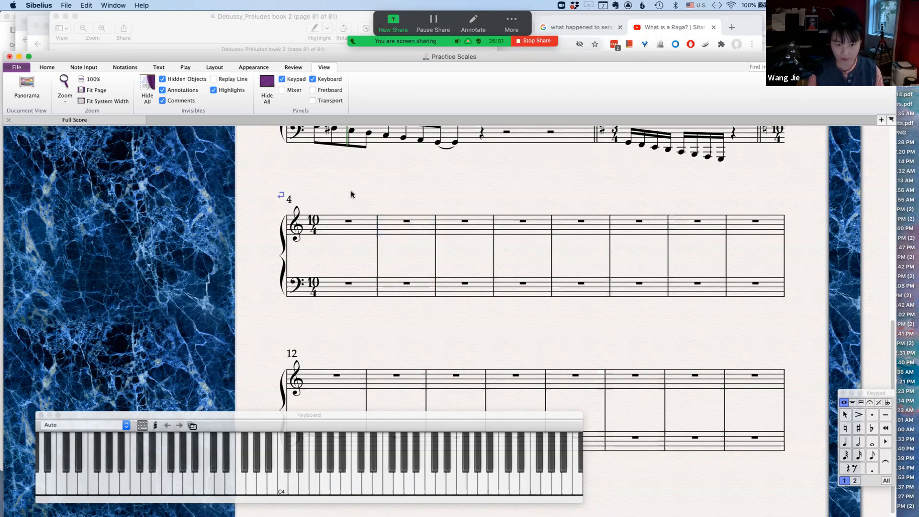
pyautogui.click(327, 229)
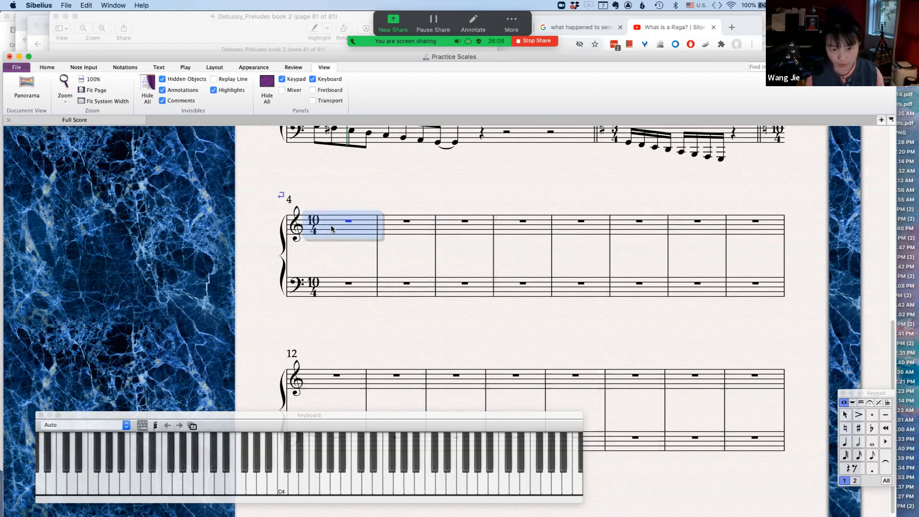
pyautogui.keyDown('shift'); pyautogui.click(478, 229); pyautogui.keyUp('shift')
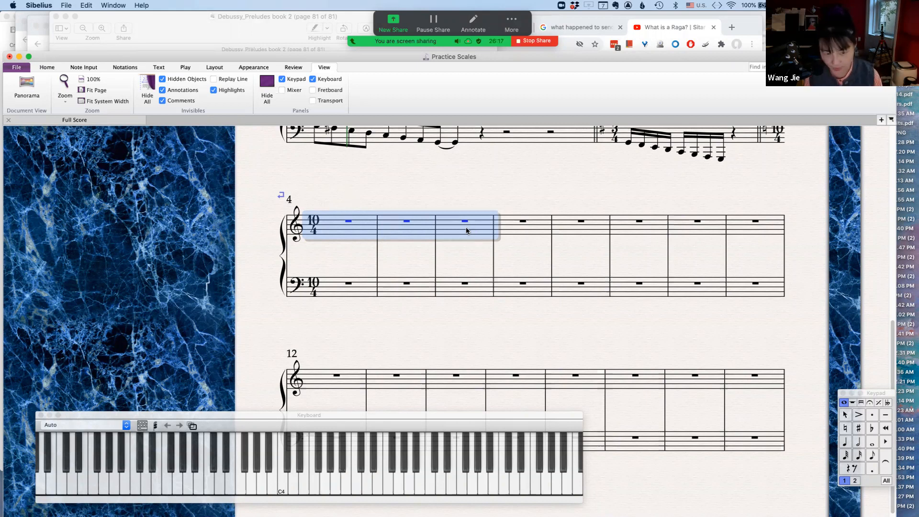
pyautogui.press('t')
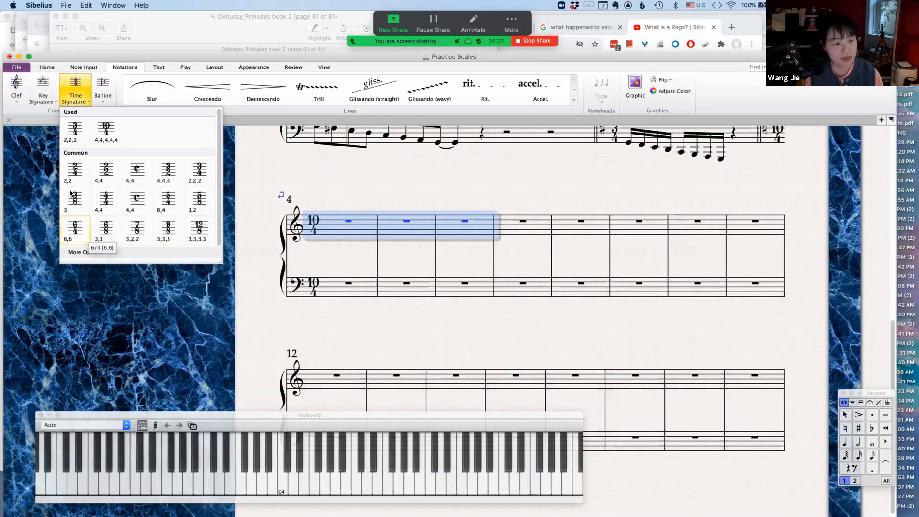
pyautogui.click(75, 170)
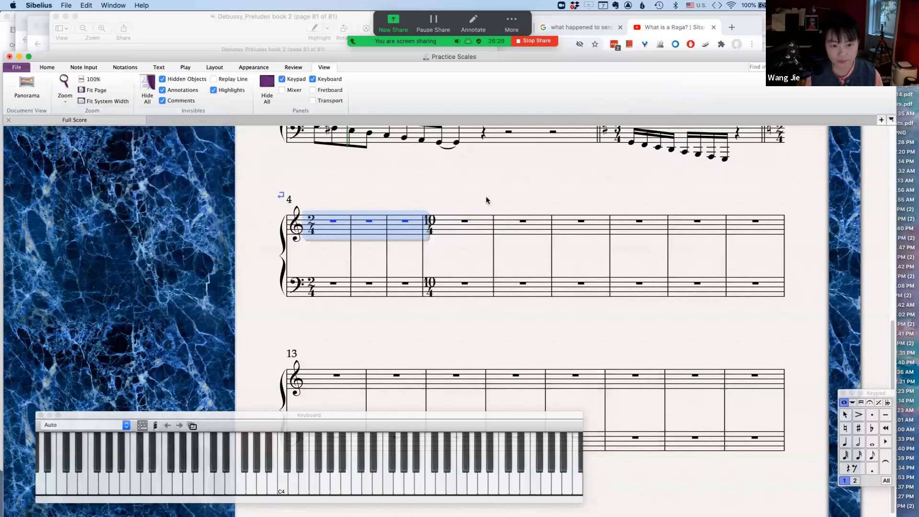
pyautogui.click(449, 191)
pyautogui.moveTo(502, 206); pyautogui.dragTo(504, 210)
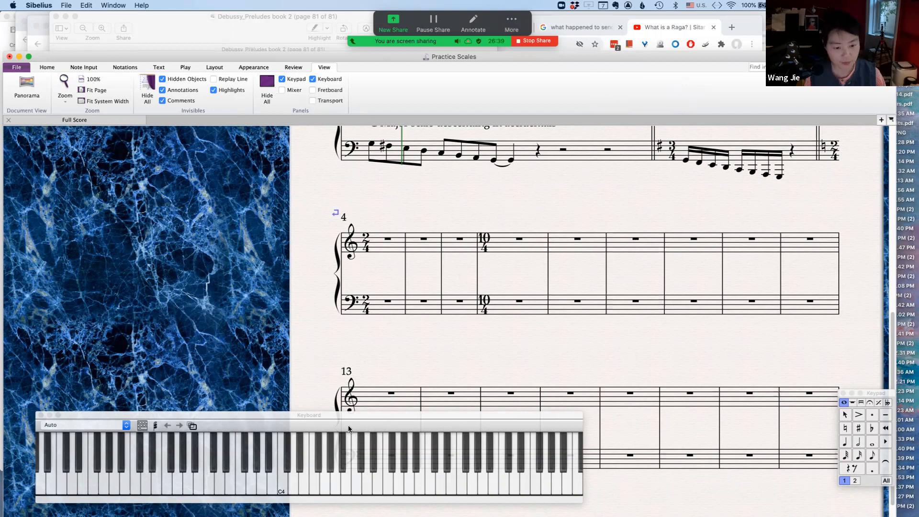
# Enter ascending eighth notes B flat, C, D and E flat in treble bar 4, starting from the B flat below middle C.
pyautogui.moveTo(320, 413); pyautogui.dragTo(320, 413)
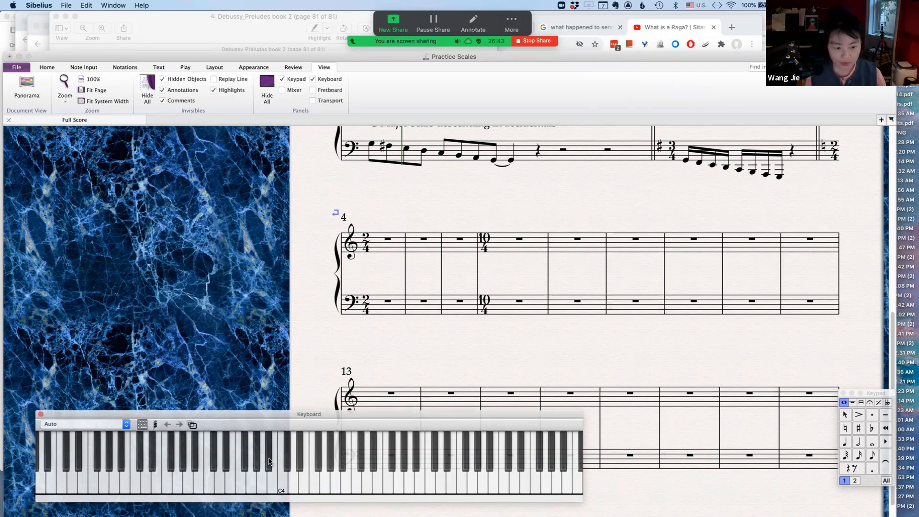
pyautogui.click(379, 248)
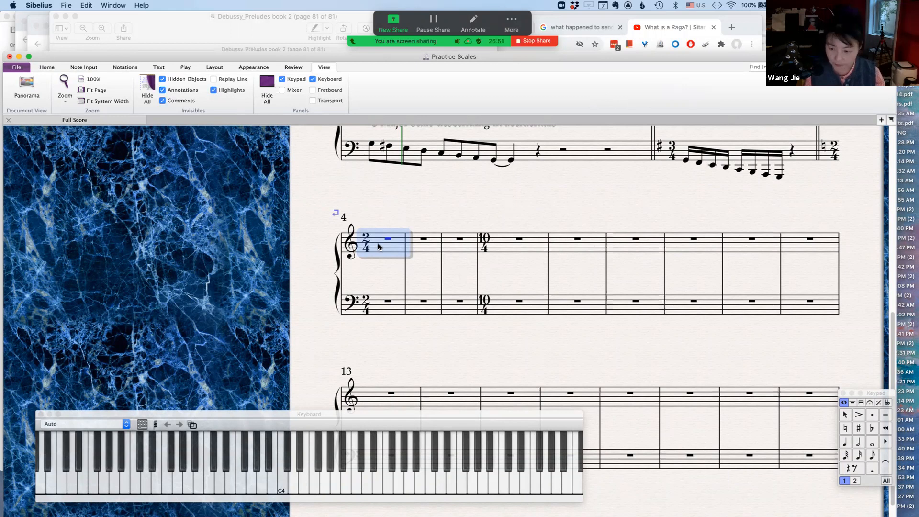
pyautogui.press('n')
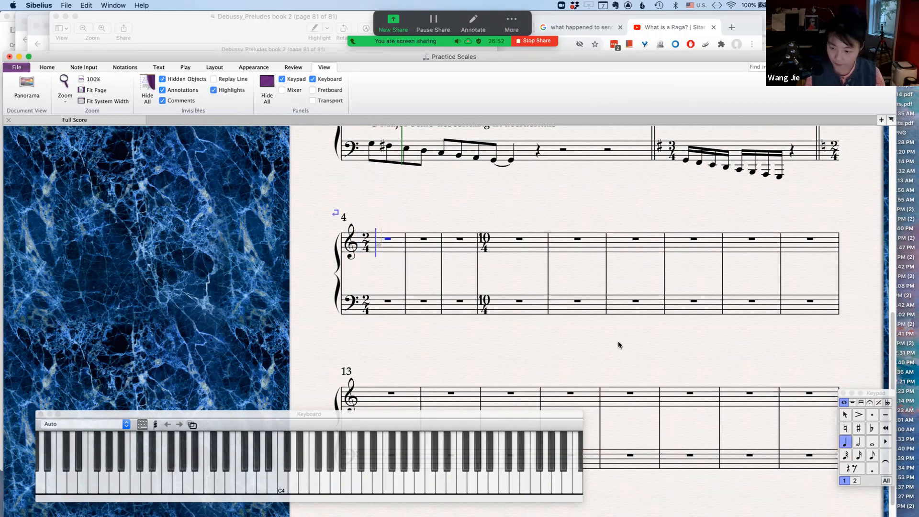
pyautogui.click(872, 455)
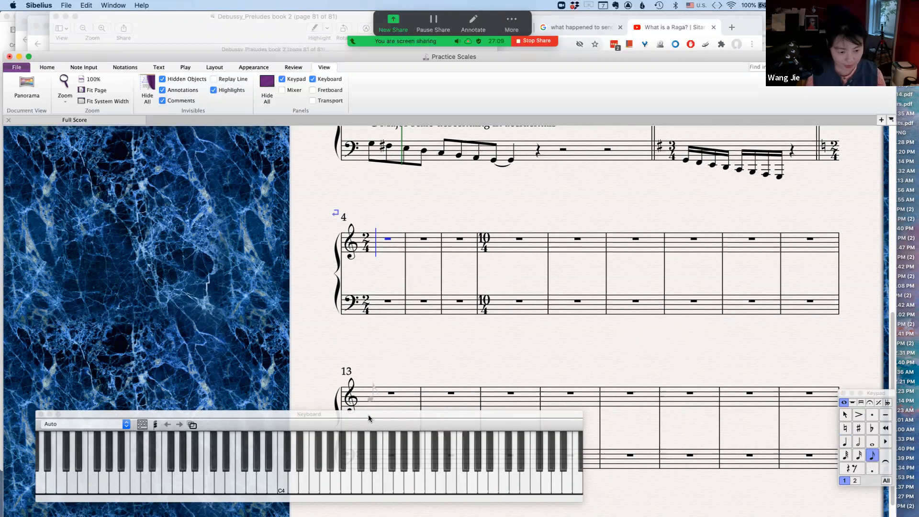
pyautogui.click(268, 467)
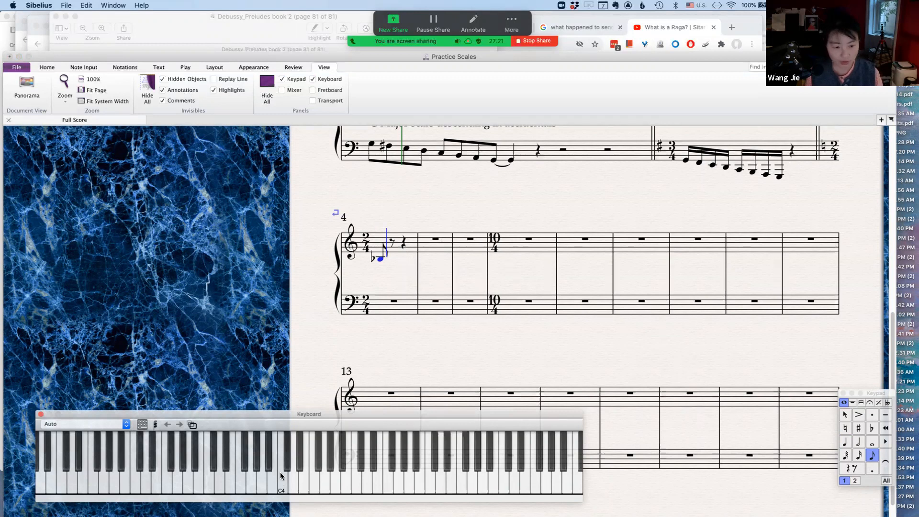
pyautogui.click(281, 477)
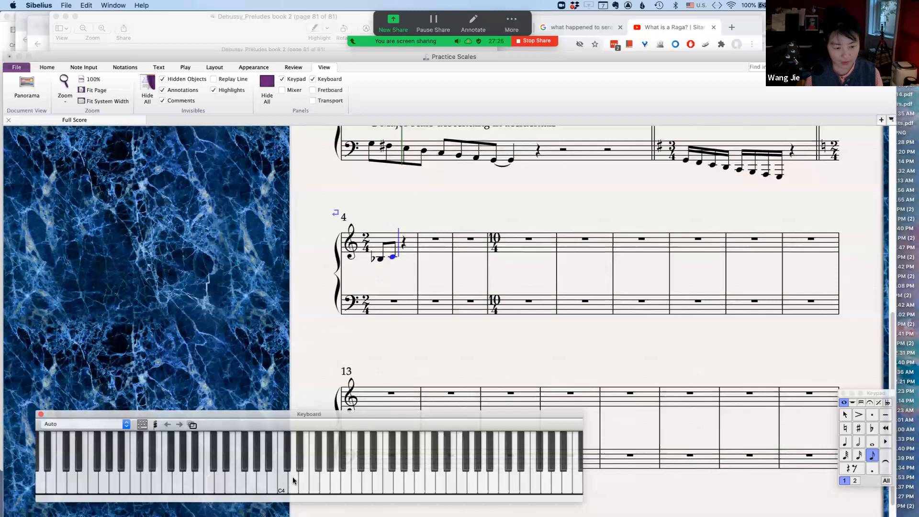
pyautogui.click(292, 477)
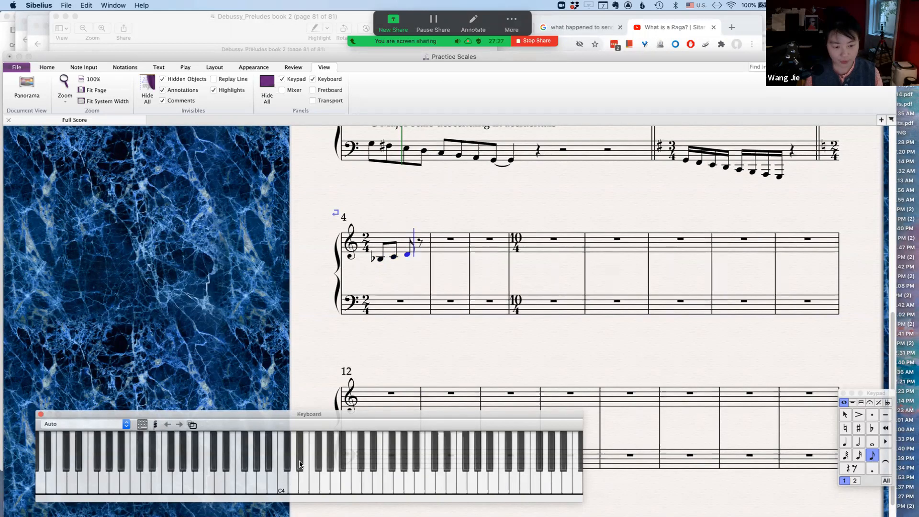
pyautogui.click(300, 464)
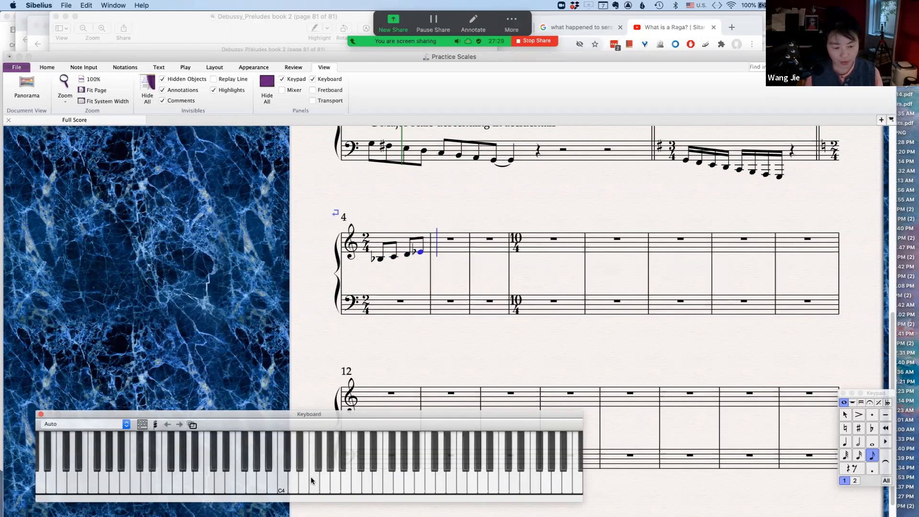
# Continue the ascending eighth notes with F, G, A and B flat in treble bar 5.
pyautogui.click(312, 479)
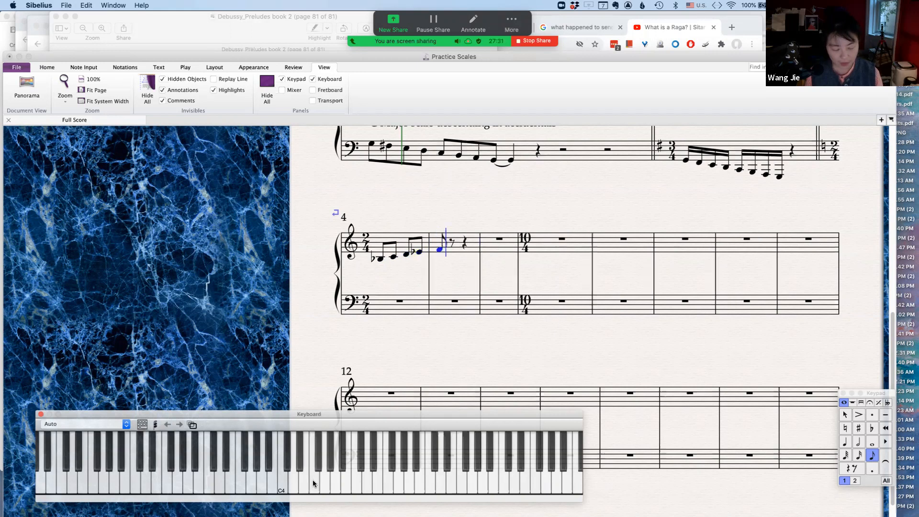
pyautogui.click(325, 481)
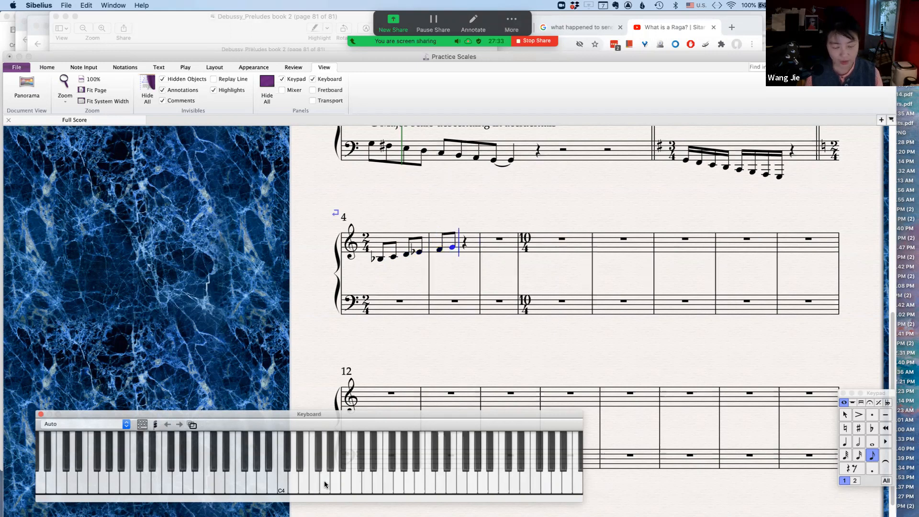
pyautogui.click(334, 481)
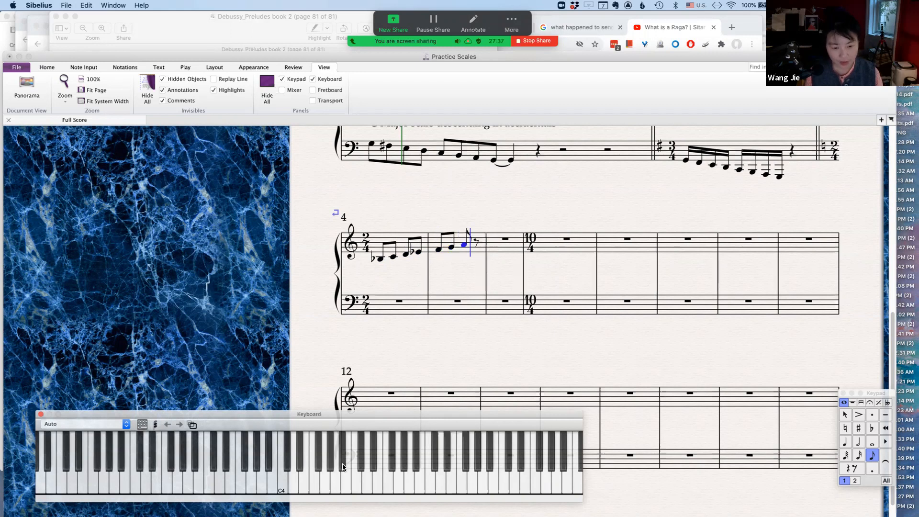
pyautogui.click(342, 467)
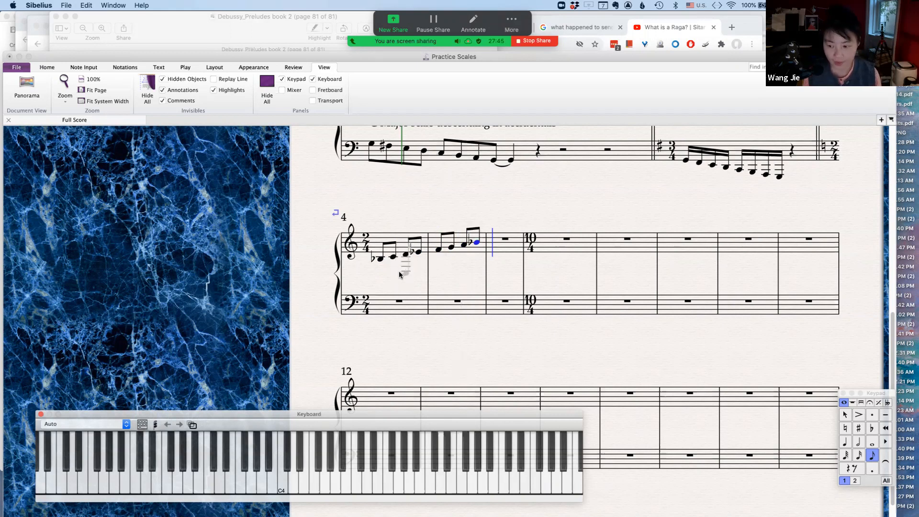
pyautogui.click(380, 291)
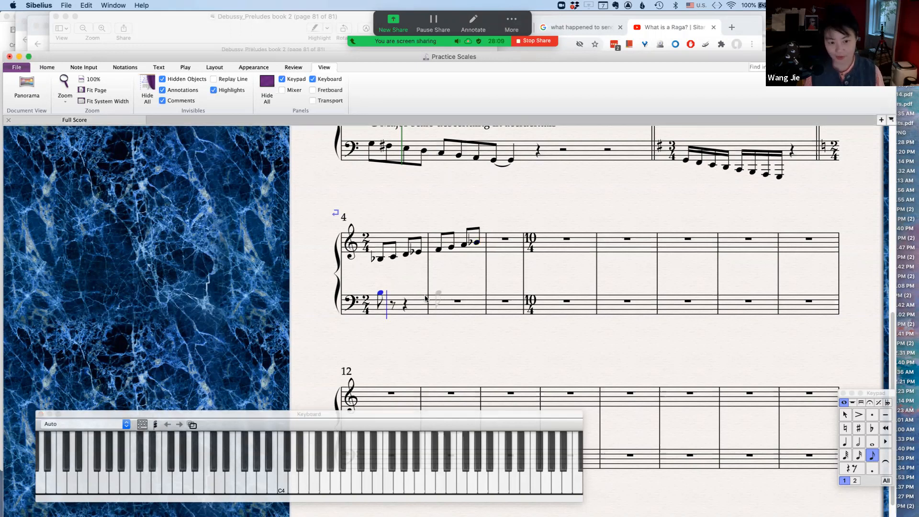
pyautogui.click(382, 293)
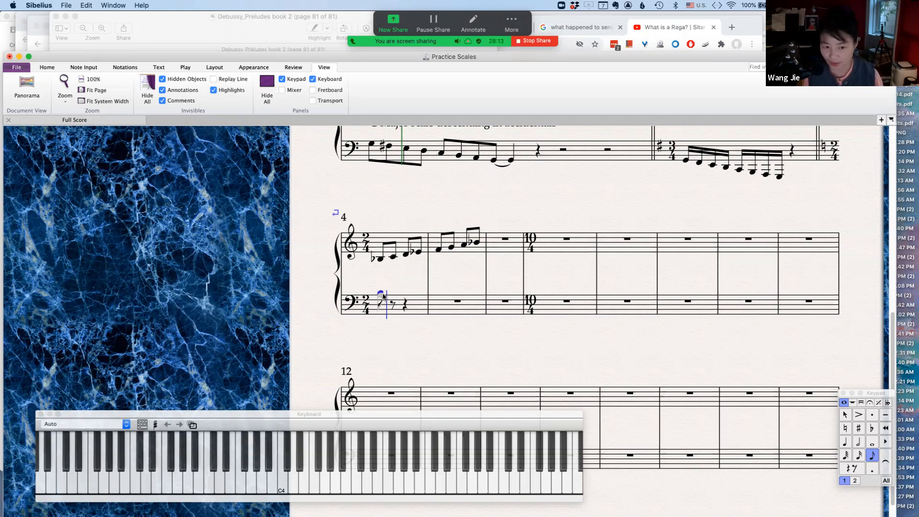
pyautogui.press('Delete')
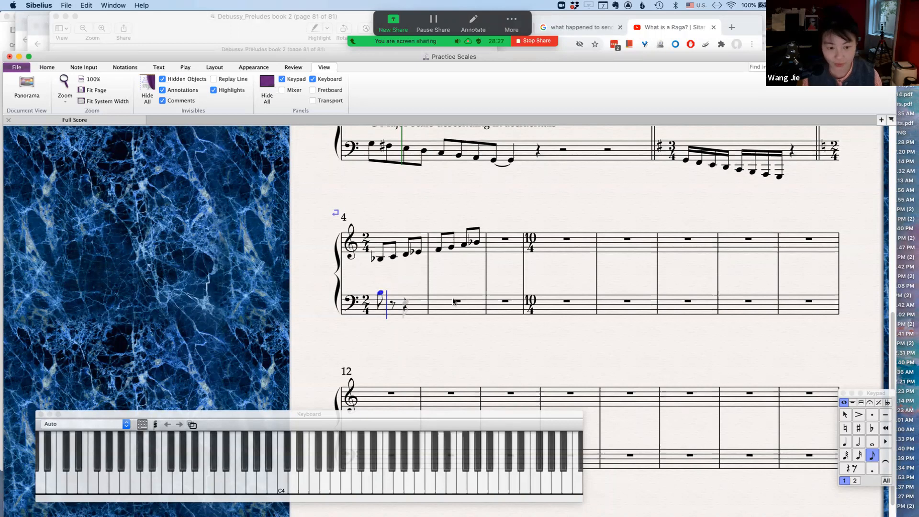
pyautogui.press('super+z')
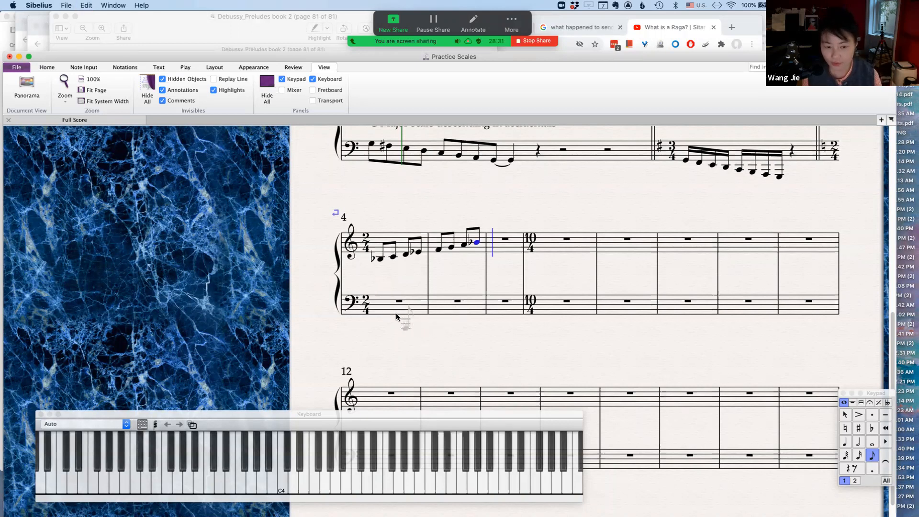
# Enter descending eighth notes B flat, A, G and F in bass bar 4, starting from the B flat just below middle C.
pyautogui.click(871, 430)
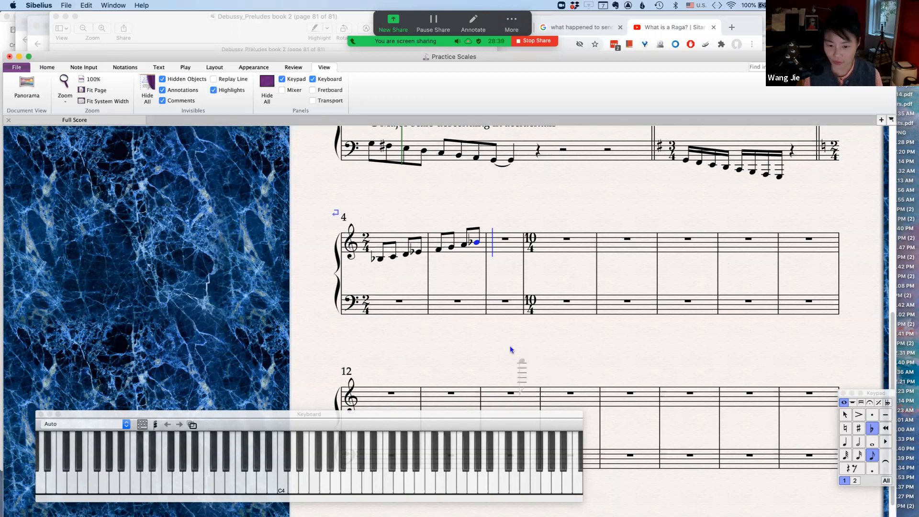
pyautogui.click(363, 294)
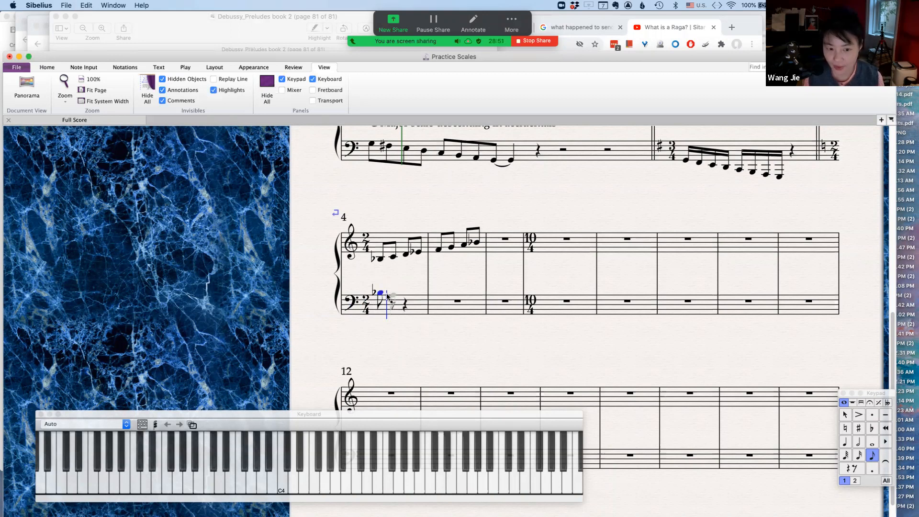
pyautogui.click(388, 296)
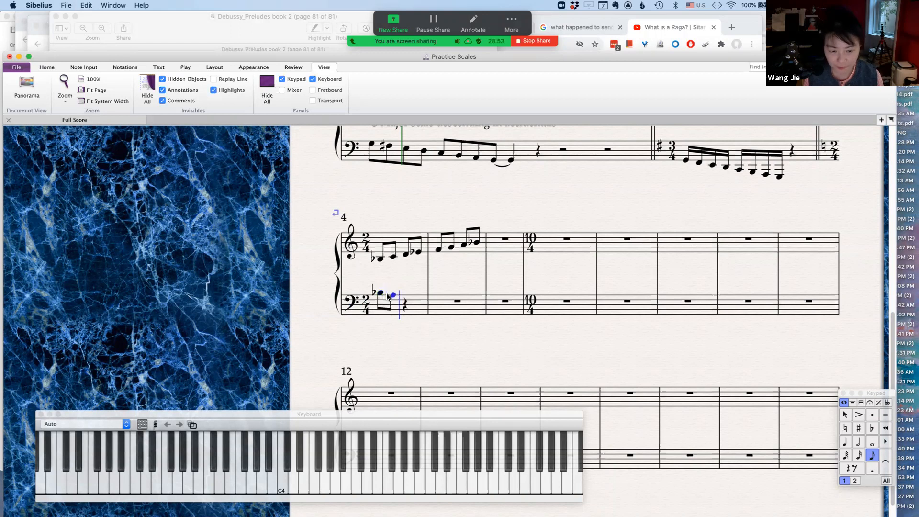
pyautogui.click(404, 297)
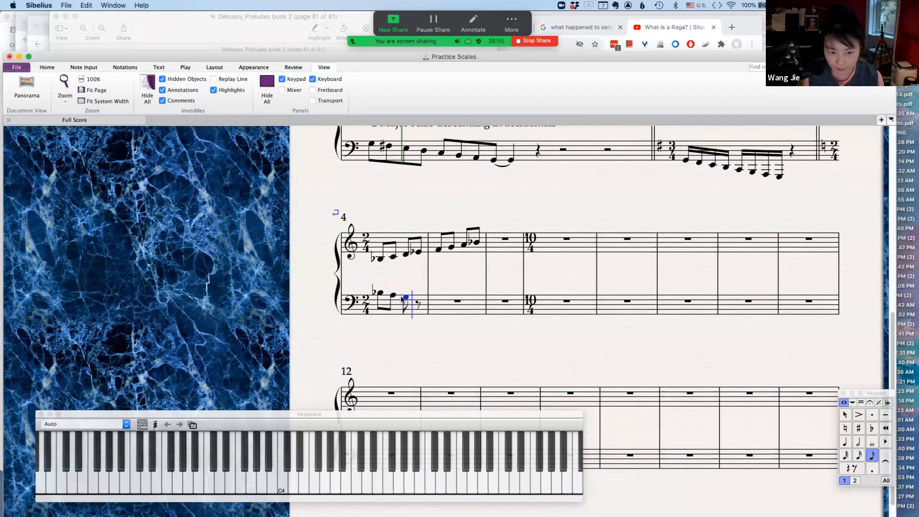
pyautogui.click(415, 300)
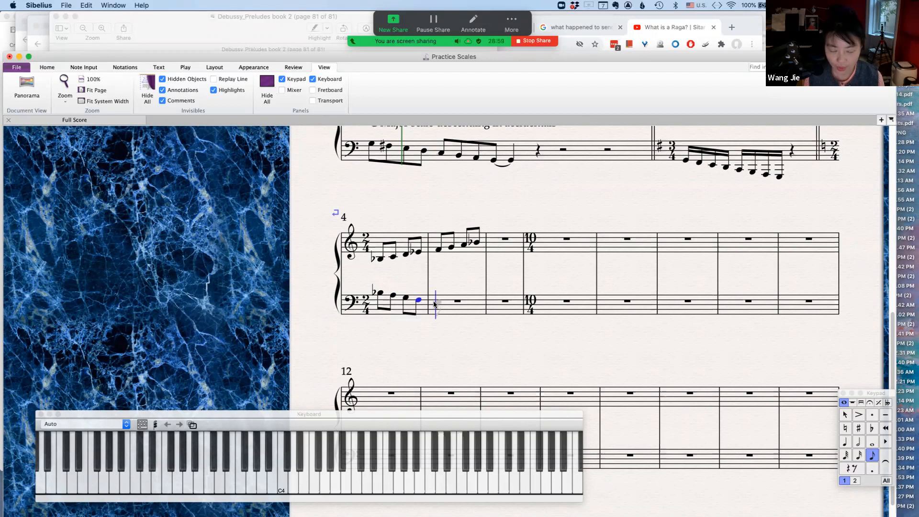
# Continue the descending eighth notes with E flat, D, C and B flat in bass bar 5.
pyautogui.click(872, 428)
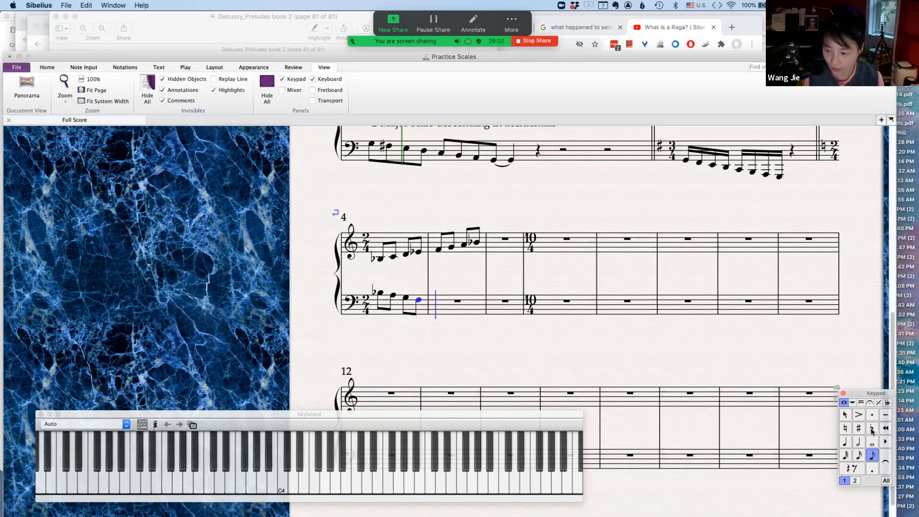
pyautogui.click(439, 305)
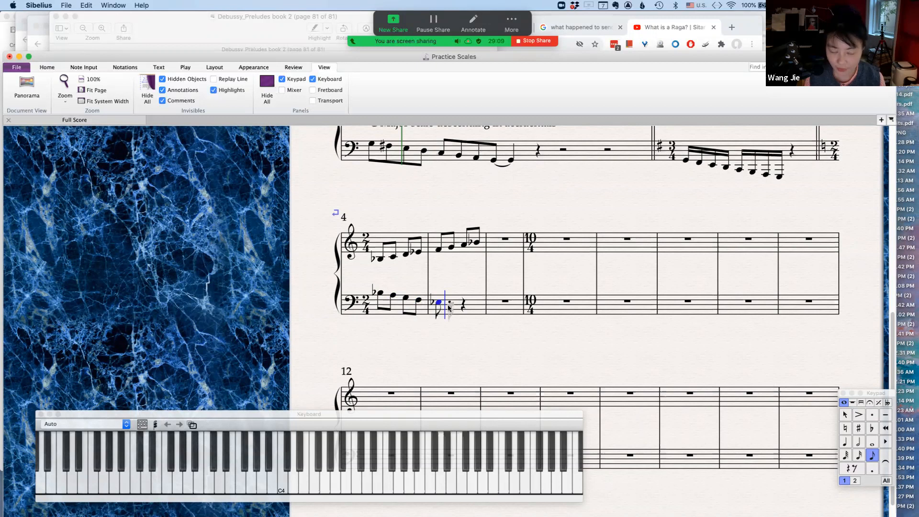
pyautogui.click(449, 307)
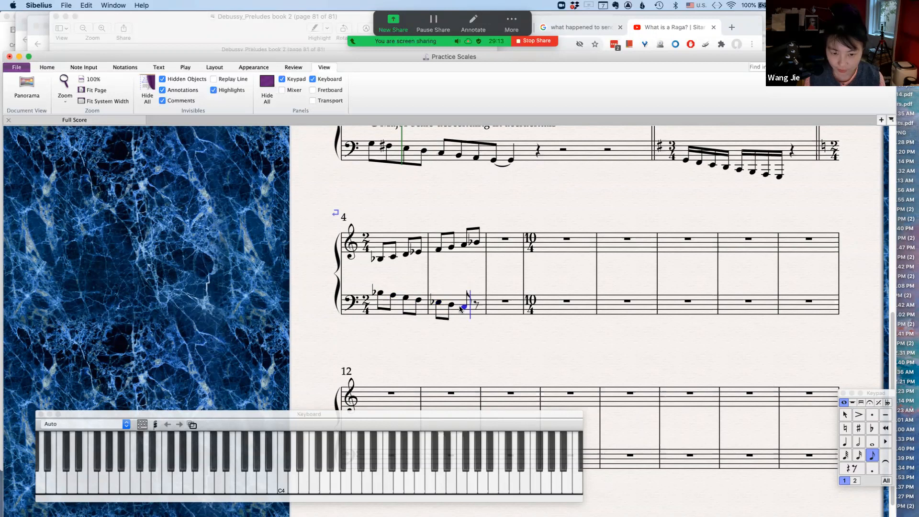
pyautogui.click(461, 308)
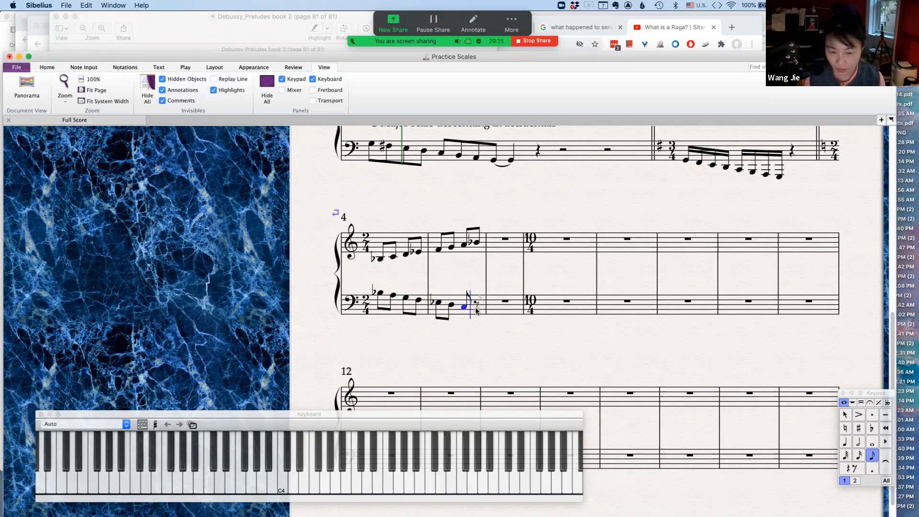
pyautogui.click(872, 427)
pyautogui.click(478, 309)
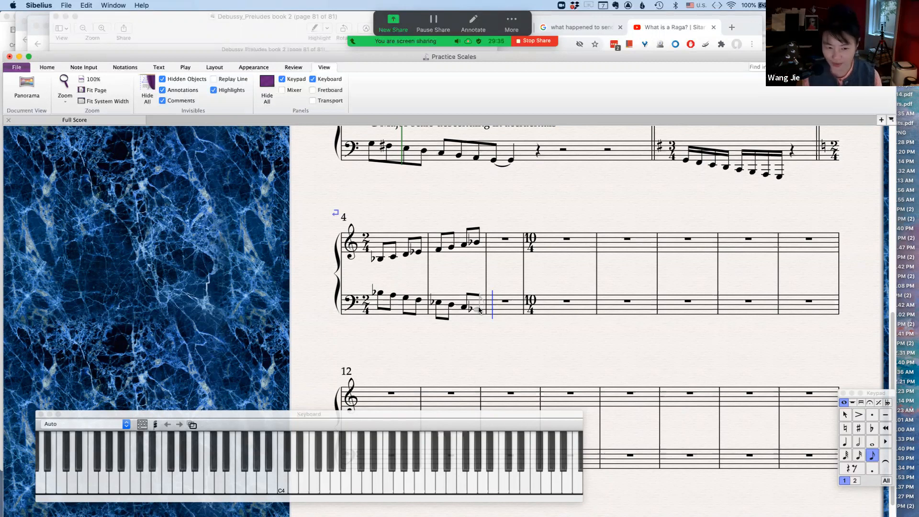
# Enter sixteenth notes B flat, B flat, F, F, G, G, F in bass bar 6, starting from the B flat just below middle C.
pyautogui.click(479, 310)
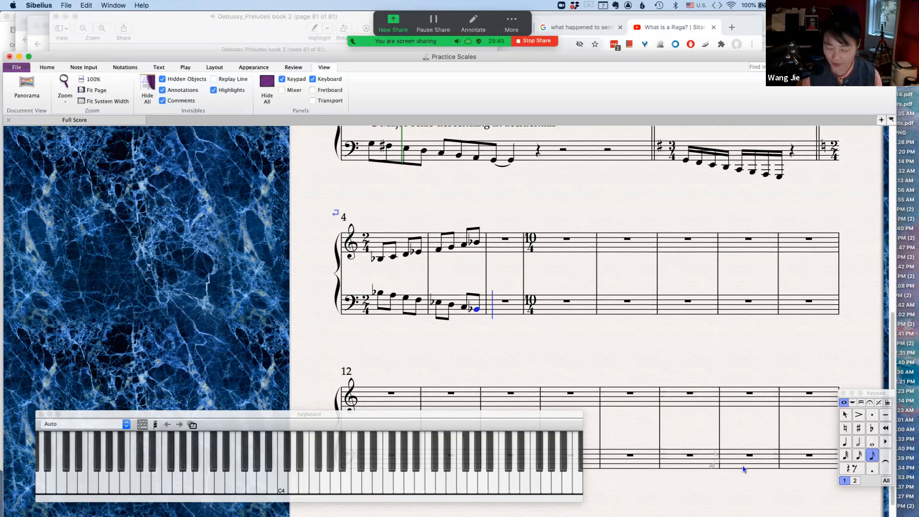
pyautogui.click(860, 456)
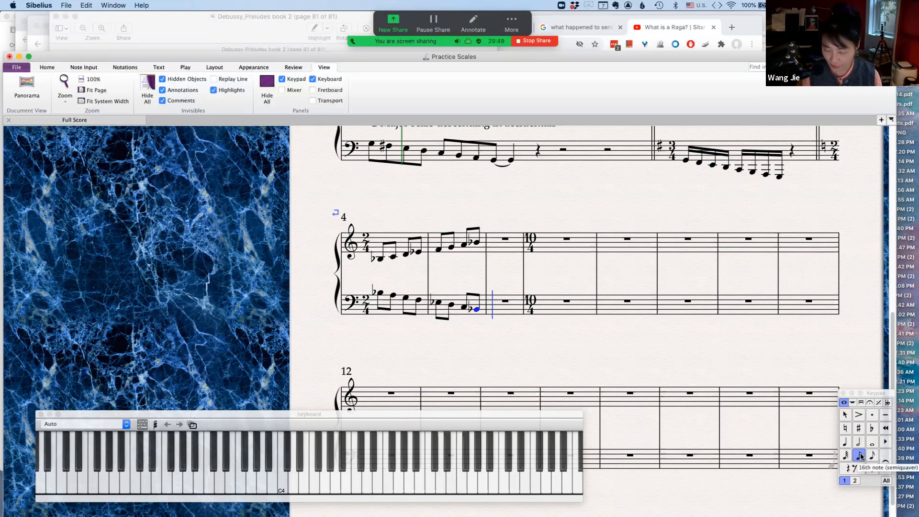
pyautogui.click(859, 455)
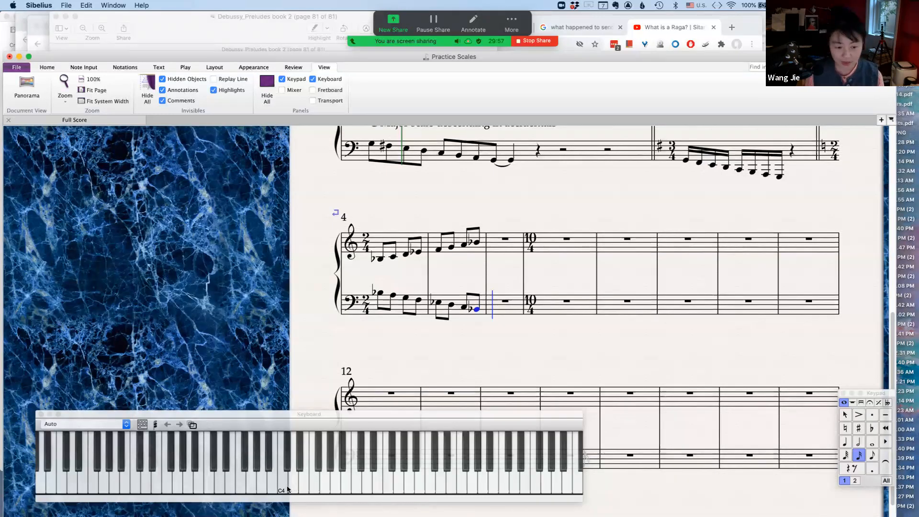
pyautogui.click(268, 468)
pyautogui.click(269, 468)
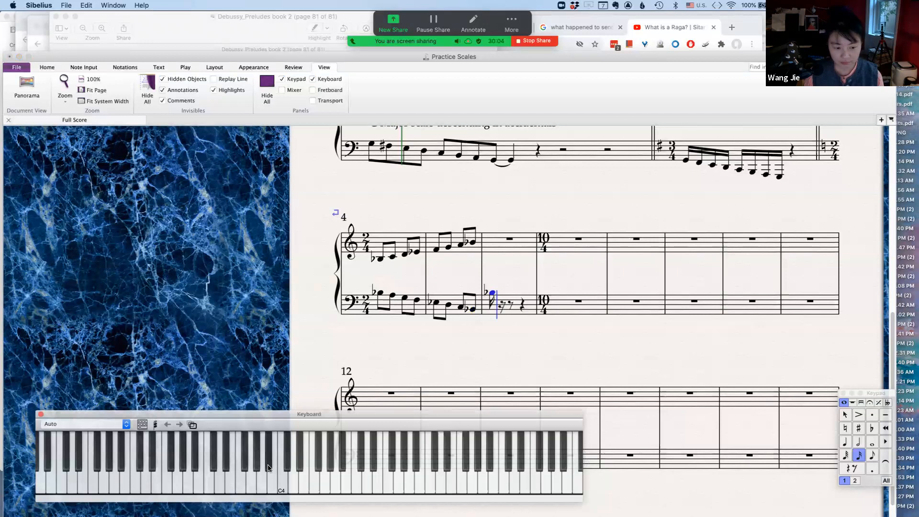
pyautogui.click(314, 477)
pyautogui.click(314, 478)
pyautogui.click(322, 477)
pyautogui.click(322, 478)
pyautogui.click(315, 480)
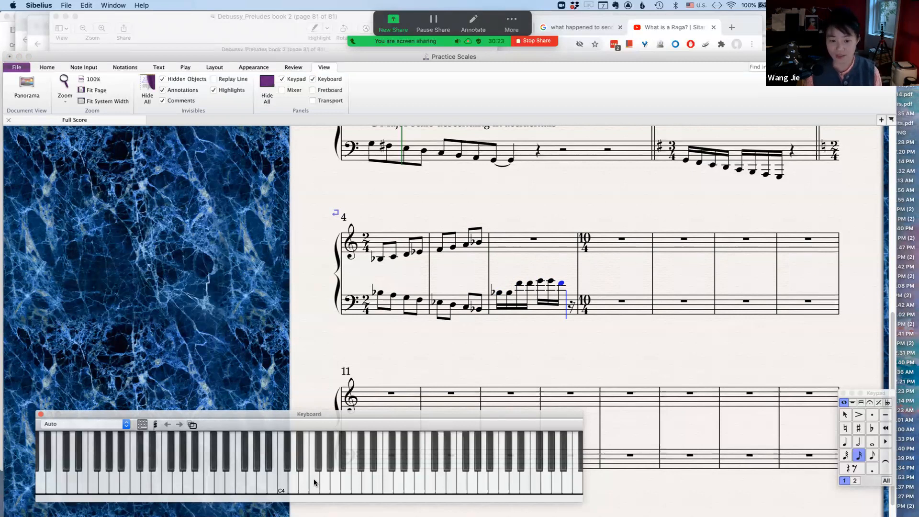
pyautogui.click(315, 478)
pyautogui.click(461, 333)
# Play back both staves from bar 4 through the end of the bar 6 melody.
pyautogui.scroll(3, 491, 201)
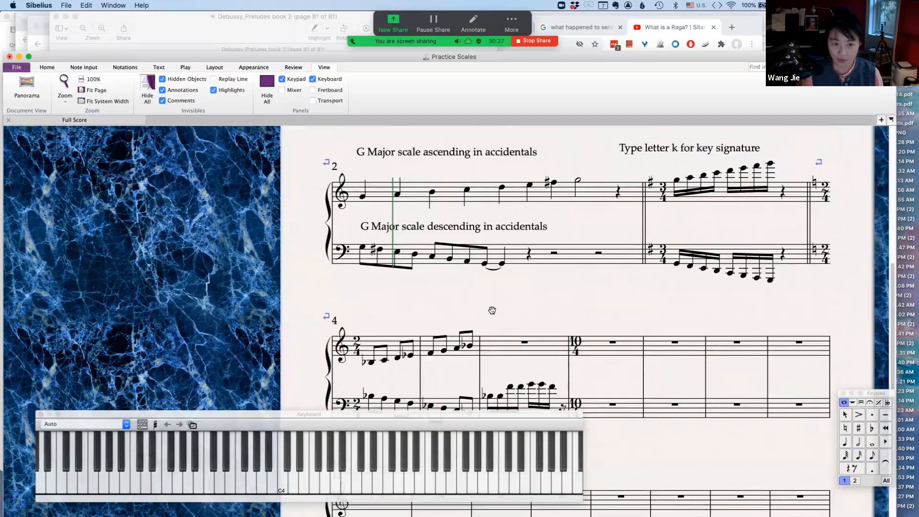
pyautogui.scroll(-1, 409, 152)
pyautogui.click(468, 215)
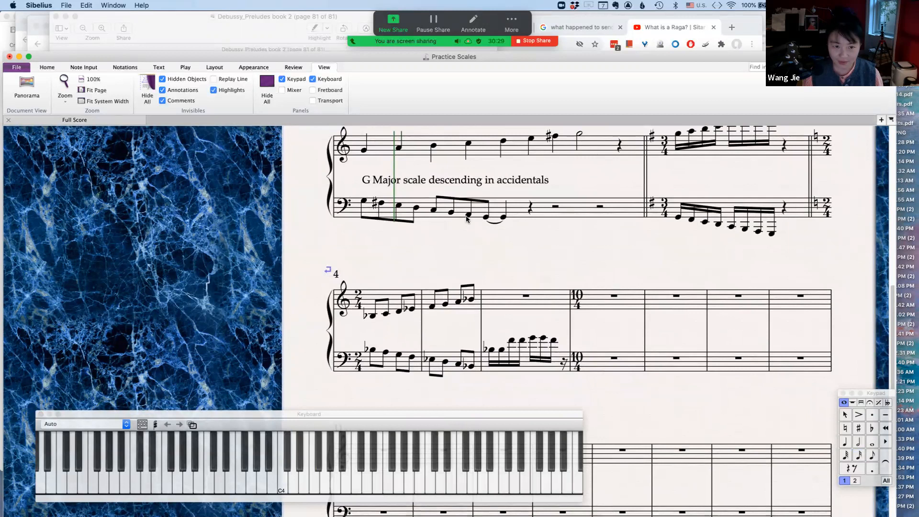
pyautogui.click(366, 300)
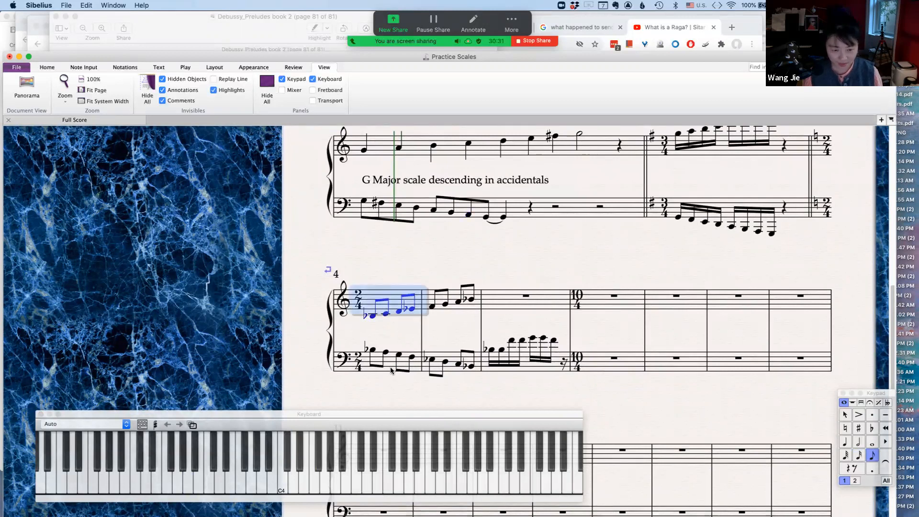
pyautogui.keyDown('shift'); pyautogui.click(389, 369); pyautogui.keyUp('shift')
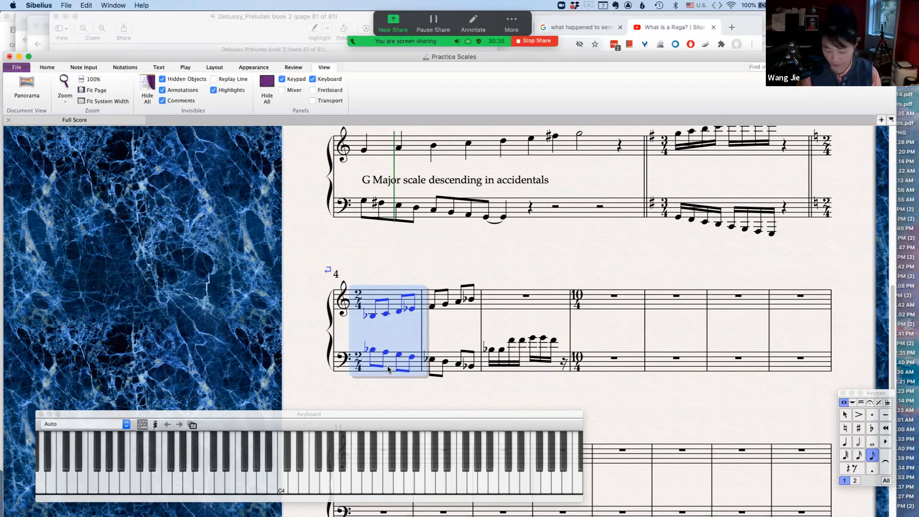
pyautogui.press('p')
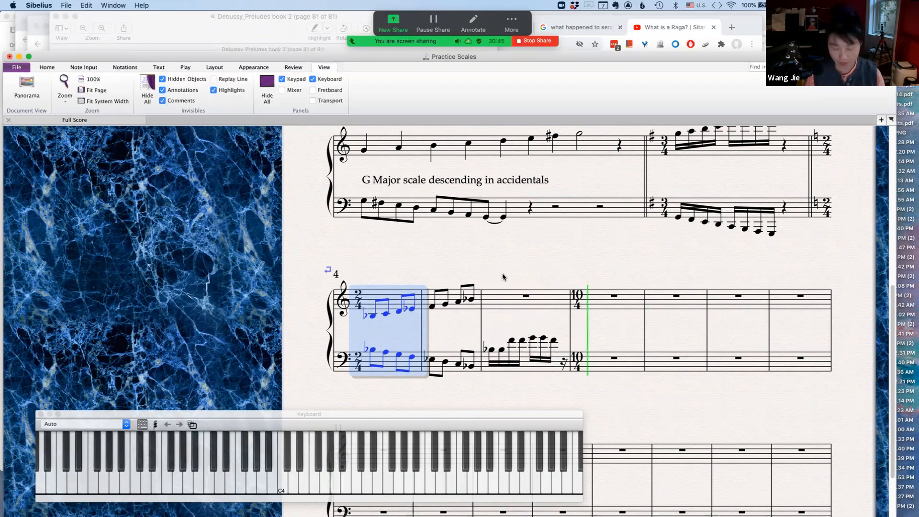
pyautogui.press('space')
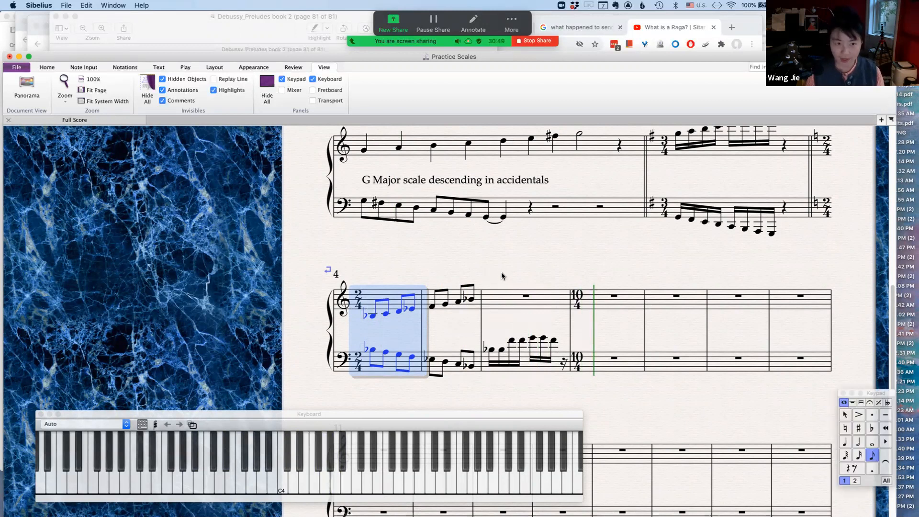
pyautogui.click(501, 270)
# Insert a B flat major key signature at the start of bar 7, where the 10/4 meter begins.
pyautogui.moveTo(531, 250); pyautogui.dragTo(372, 242)
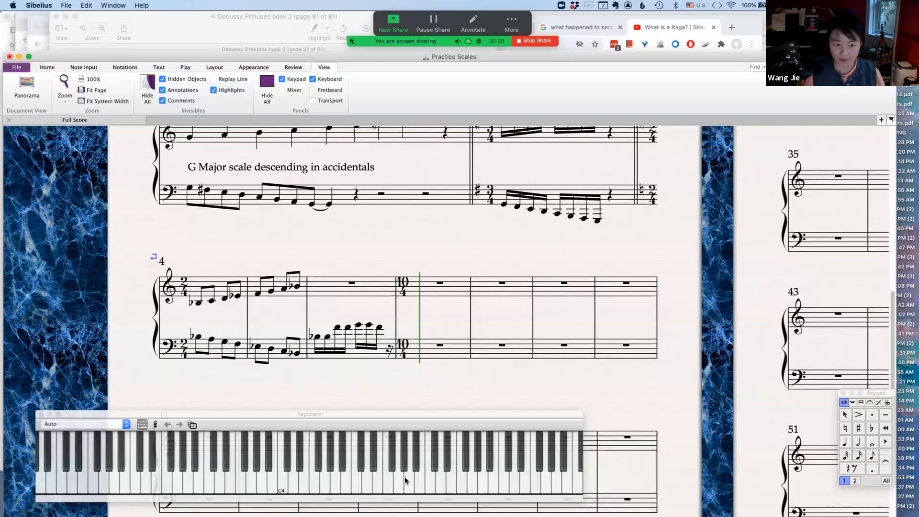
pyautogui.click(322, 415)
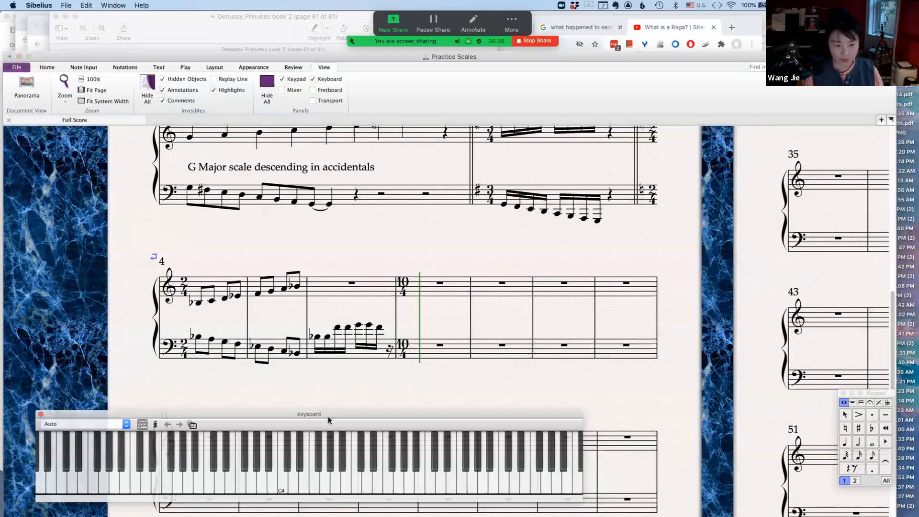
pyautogui.click(457, 246)
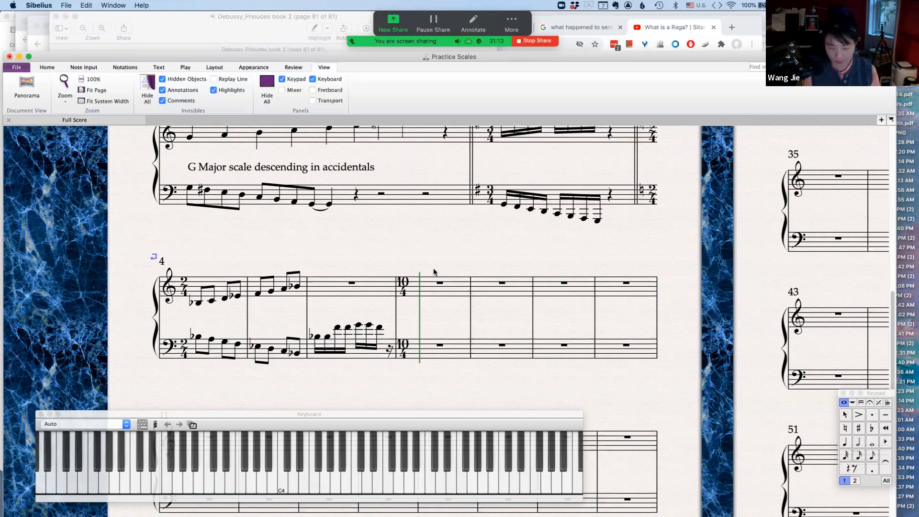
pyautogui.press('k')
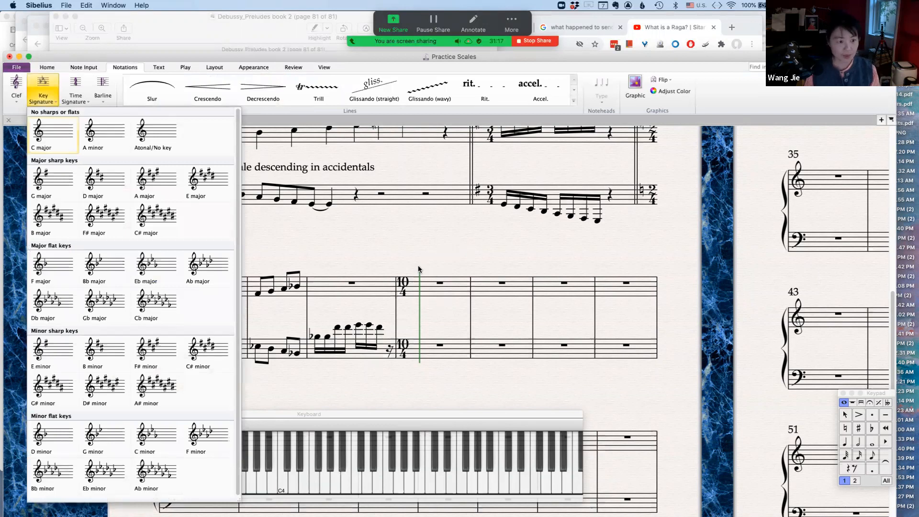
pyautogui.click(96, 267)
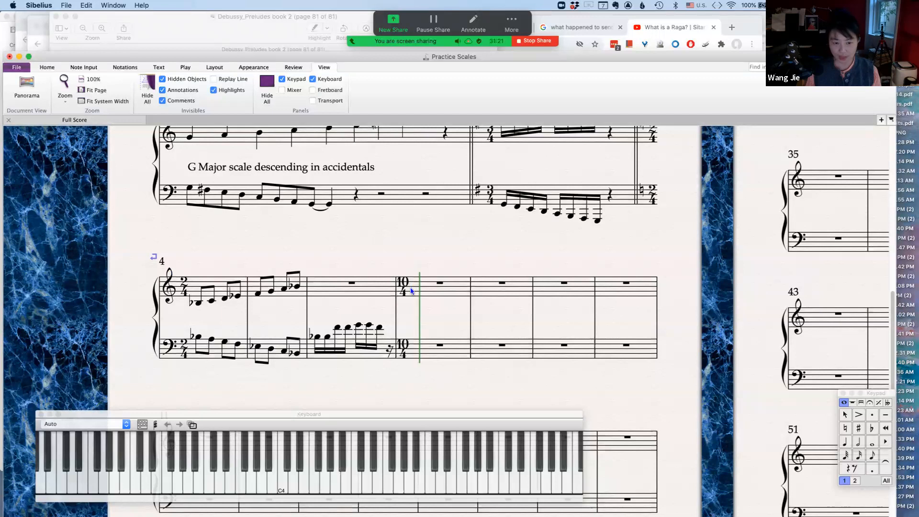
pyautogui.click(410, 290)
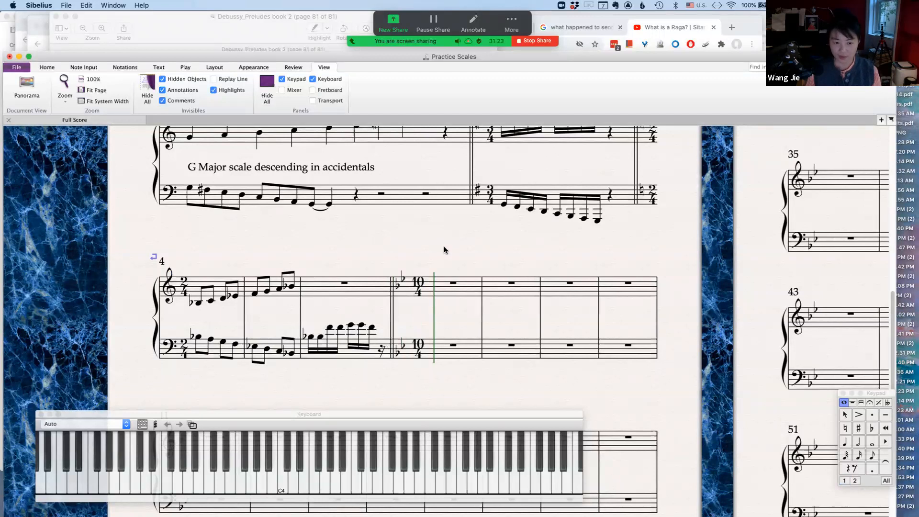
pyautogui.press('Escape')
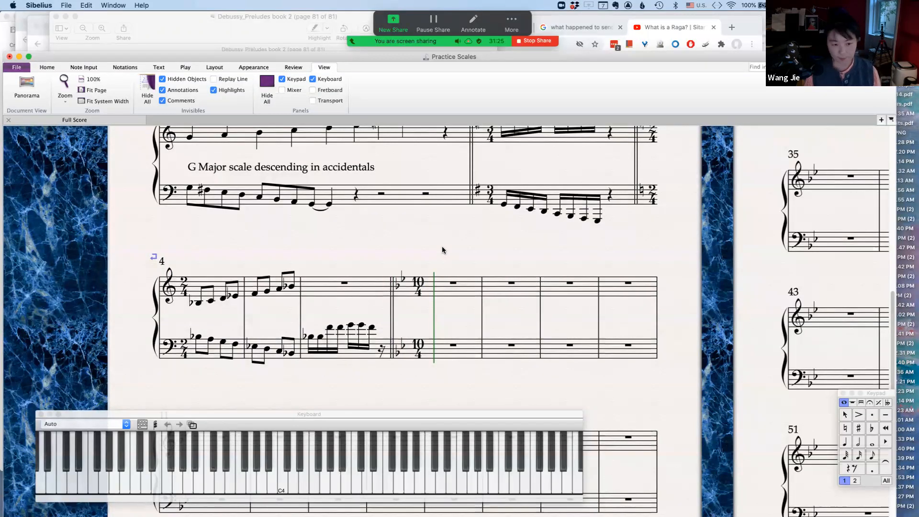
# Copy the ascending B flat major scale from treble bars 4 and 5 to the start of treble bar 7.
pyautogui.click(196, 282)
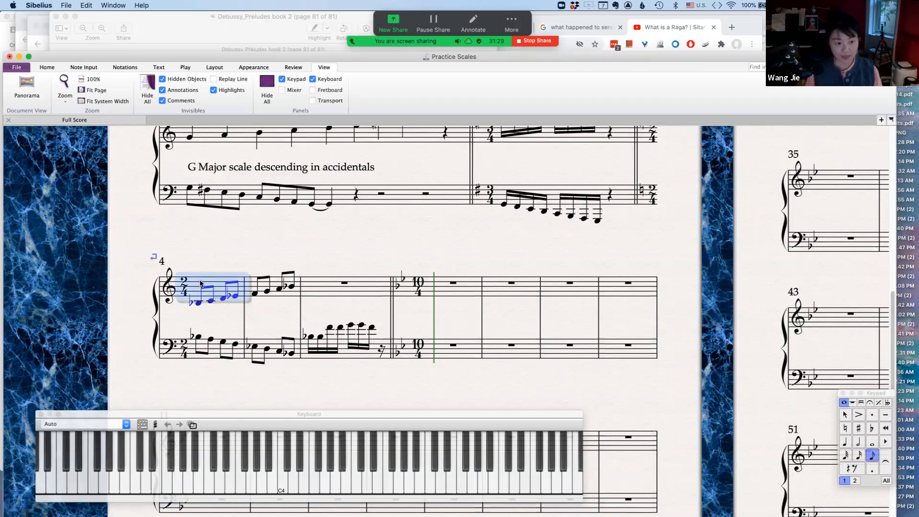
pyautogui.keyDown('shift'); pyautogui.click(295, 295); pyautogui.keyUp('shift')
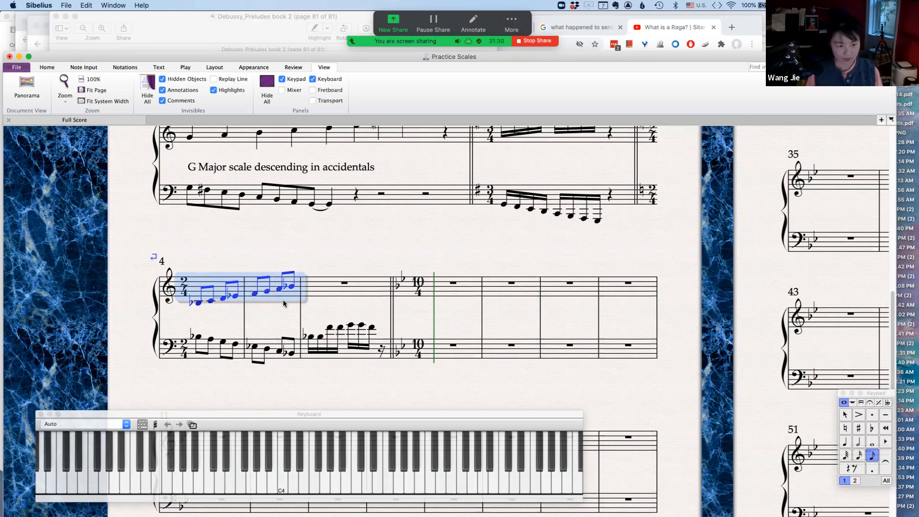
pyautogui.keyDown('alt'); pyautogui.click(426, 291); pyautogui.keyUp('alt')
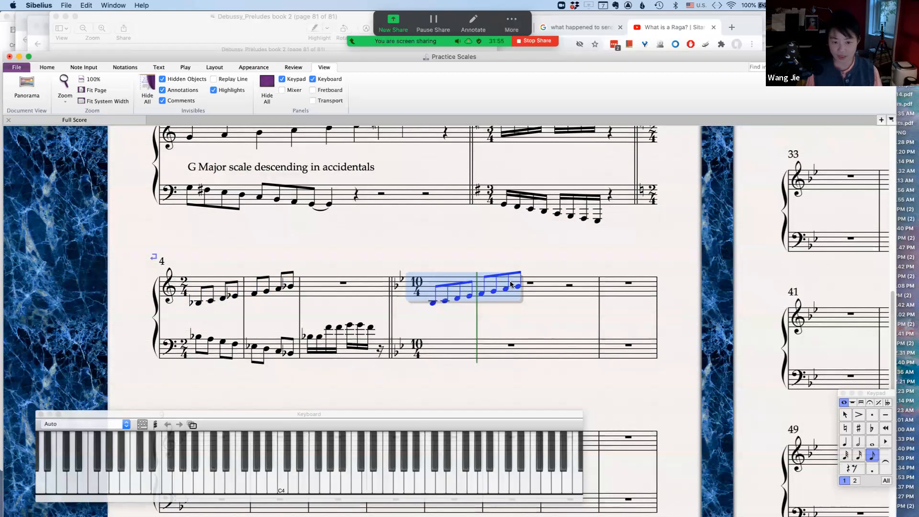
pyautogui.press('Escape')
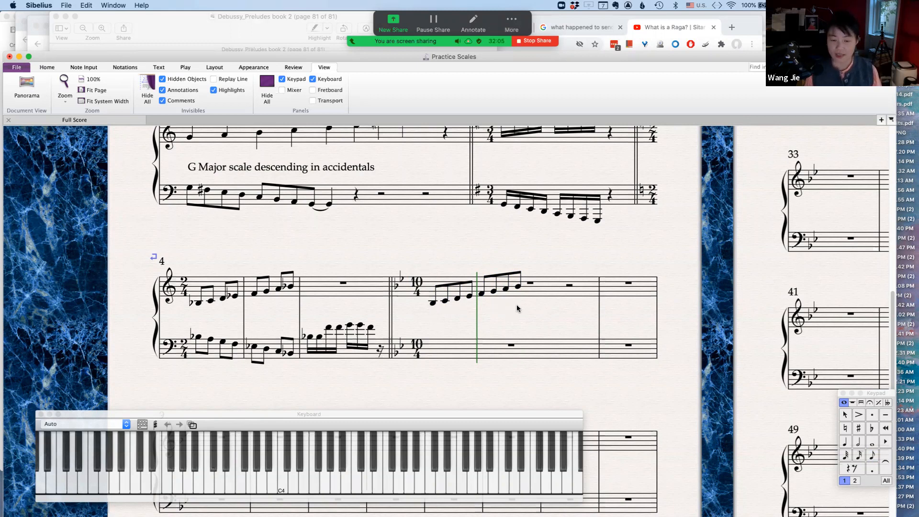
# Play back from bar 4 to compare the scale written with accidentals against the copy in bar 7.
pyautogui.click(433, 304)
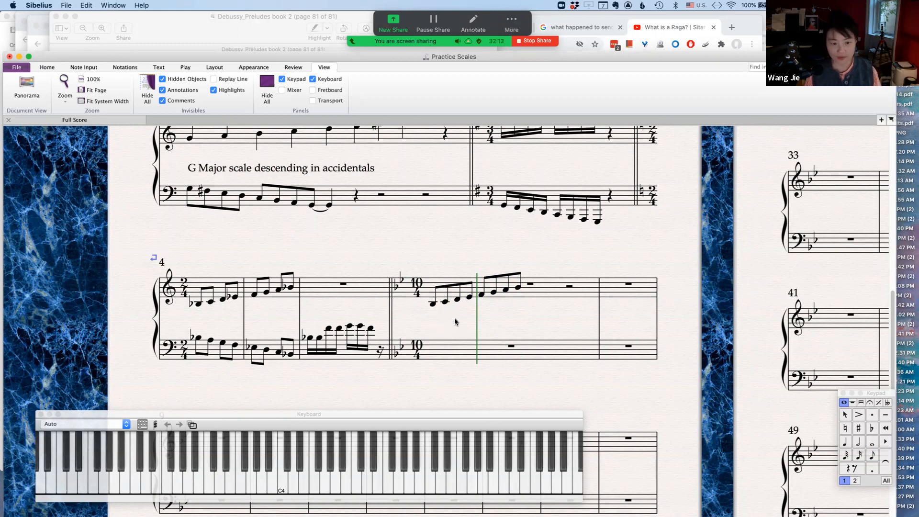
pyautogui.click(219, 283)
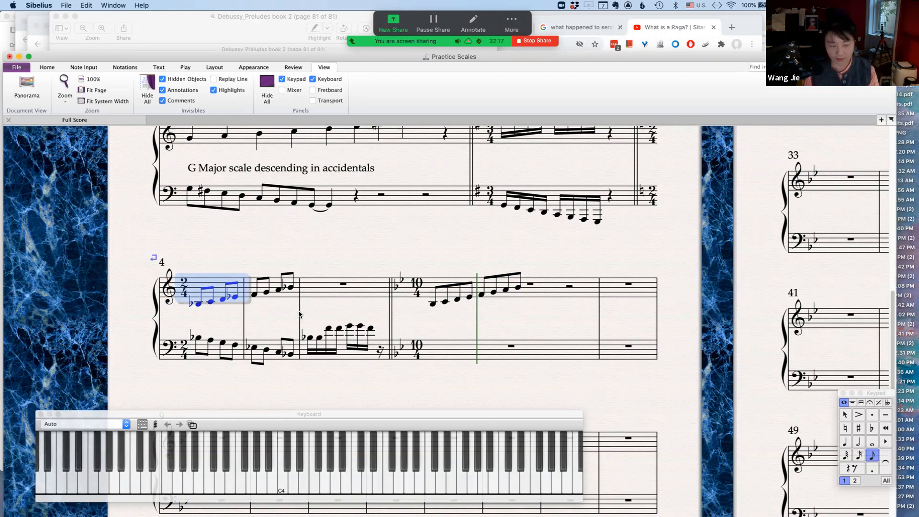
pyautogui.press('p')
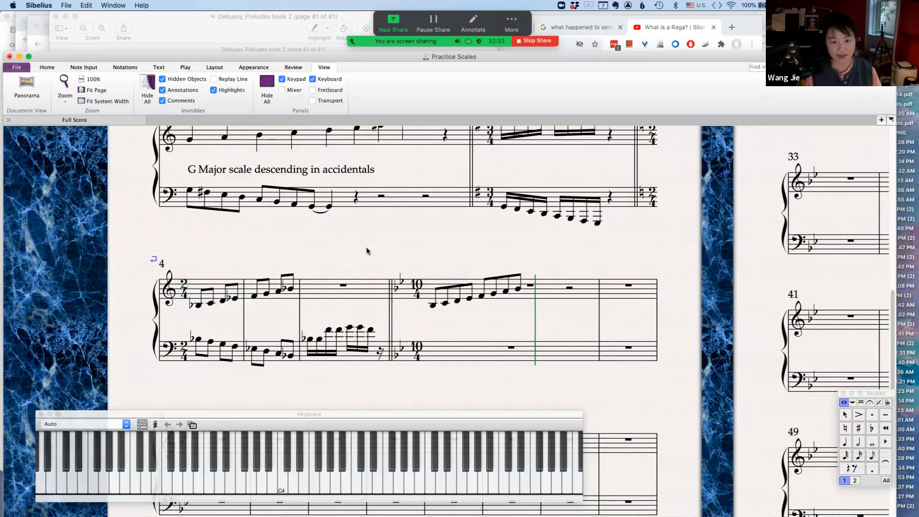
# Add a system break at the end of bar 7.
pyautogui.moveTo(490, 312); pyautogui.dragTo(513, 177)
pyautogui.scroll(-2, 473, 239)
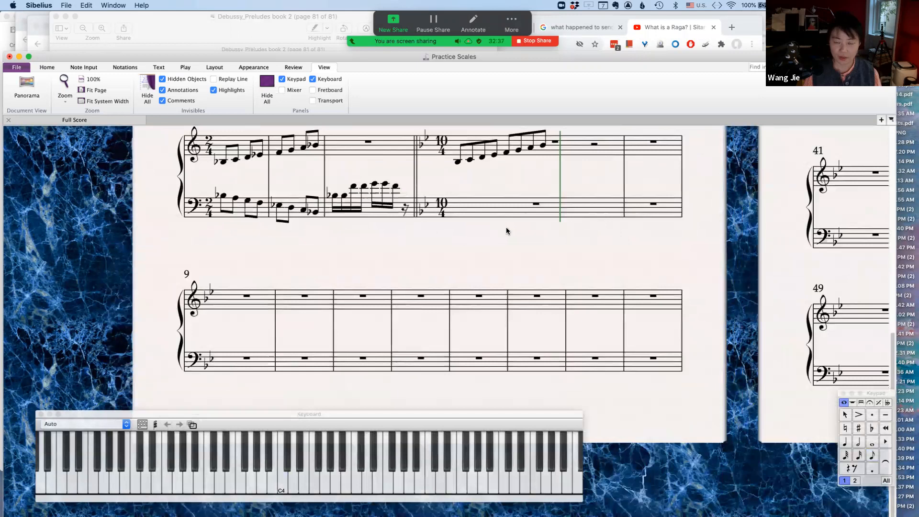
pyautogui.scroll(1, 507, 231)
pyautogui.click(624, 231)
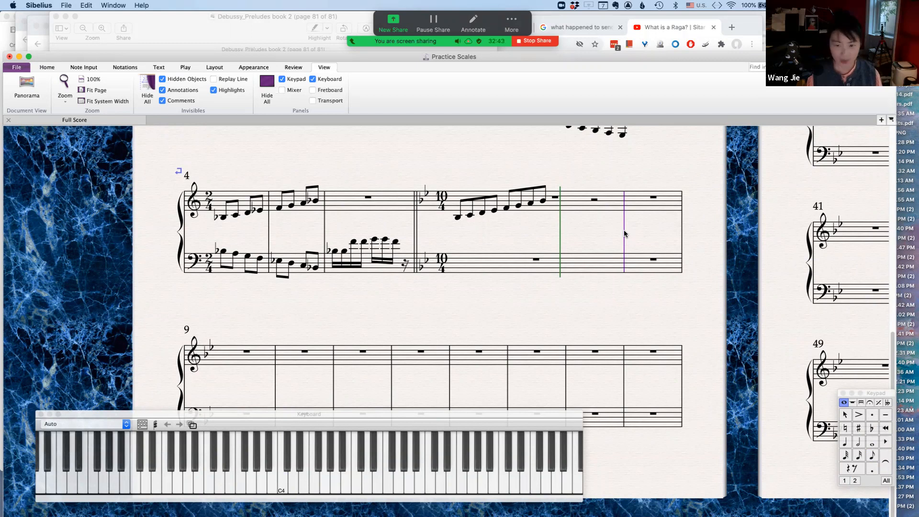
pyautogui.press('Return')
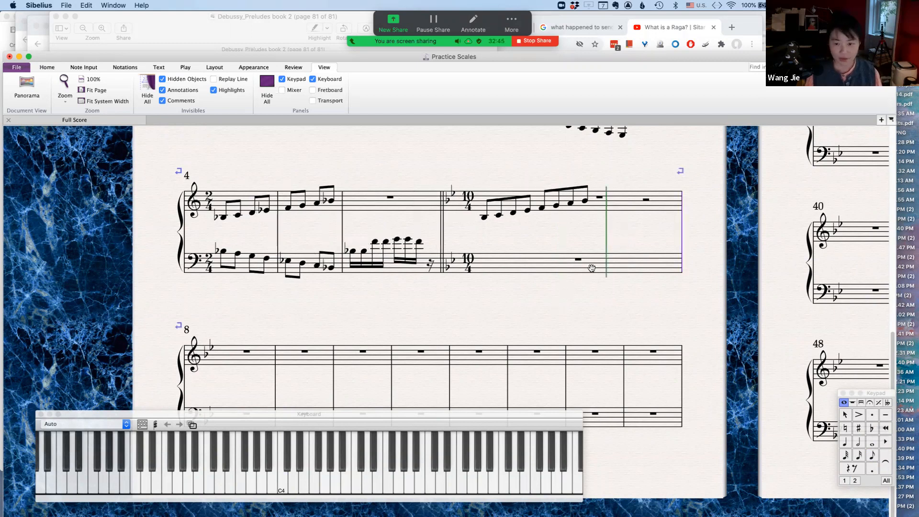
# Review the score from the C major scales at tempo 60 to the empty system starting at bar 8.
pyautogui.scroll(-3, 568, 284)
pyautogui.hscroll(-5, 567, 285)
pyautogui.hscroll(5, 458, 279)
pyautogui.scroll(1, 458, 279)
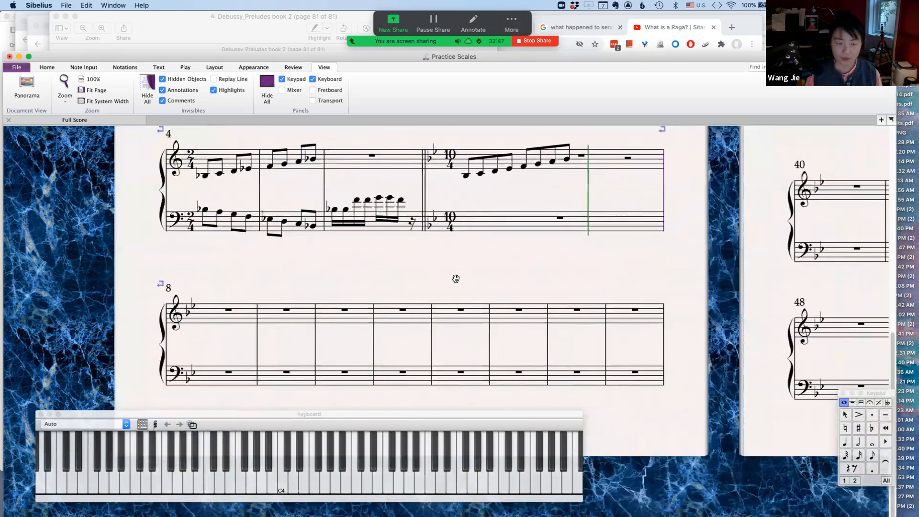
pyautogui.scroll(5, 475, 281)
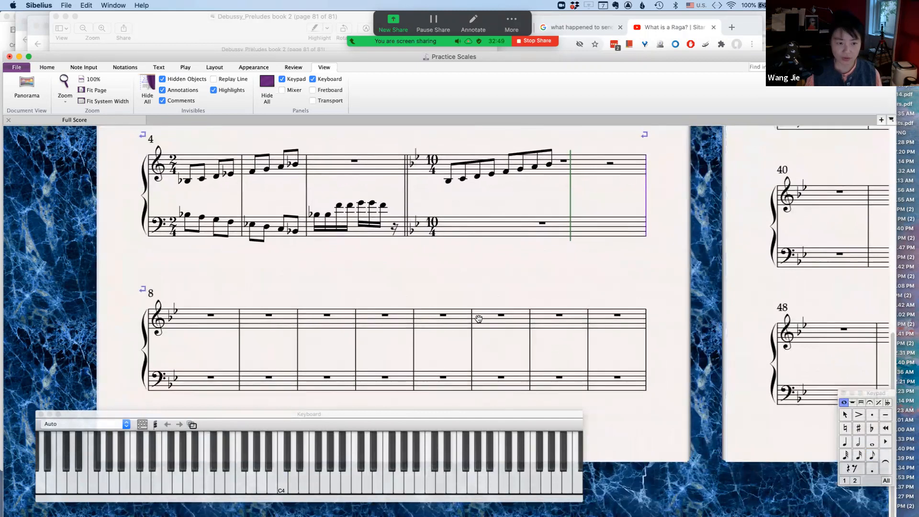
pyautogui.scroll(8, 405, 292)
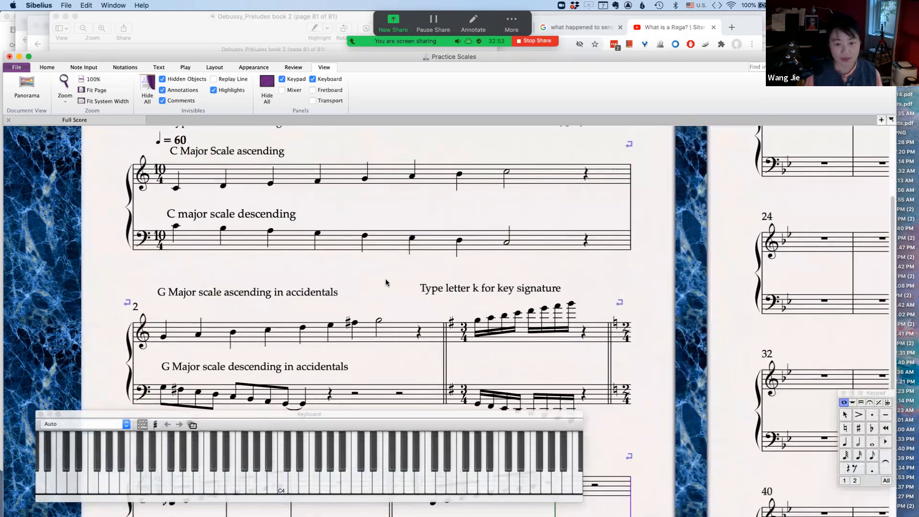
pyautogui.scroll(-3, 381, 296)
pyautogui.scroll(-10, 421, 282)
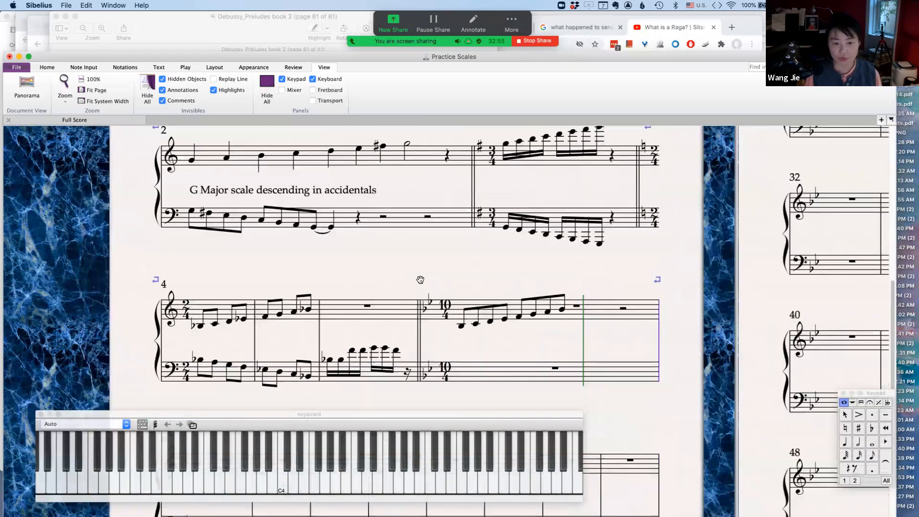
pyautogui.scroll(-1, 423, 259)
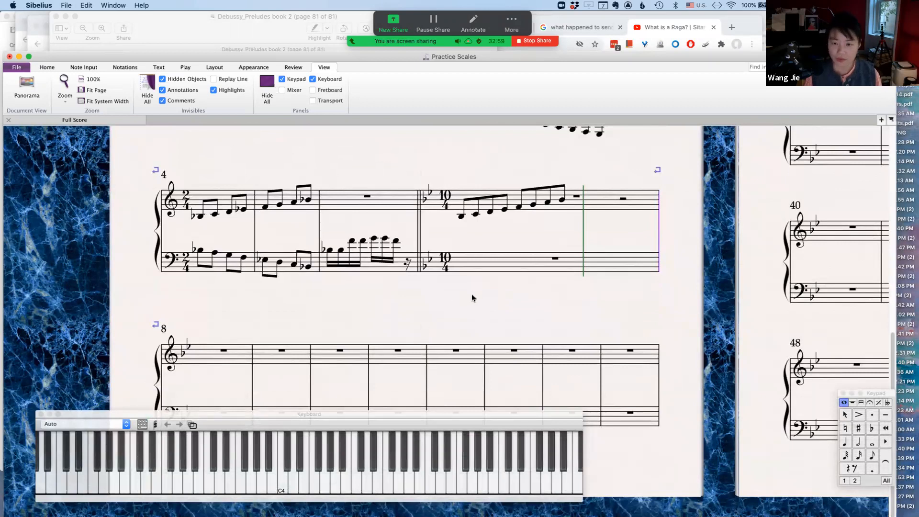
pyautogui.hscroll(-2, 554, 268)
pyautogui.scroll(-1, 555, 270)
pyautogui.hscroll(2, 437, 266)
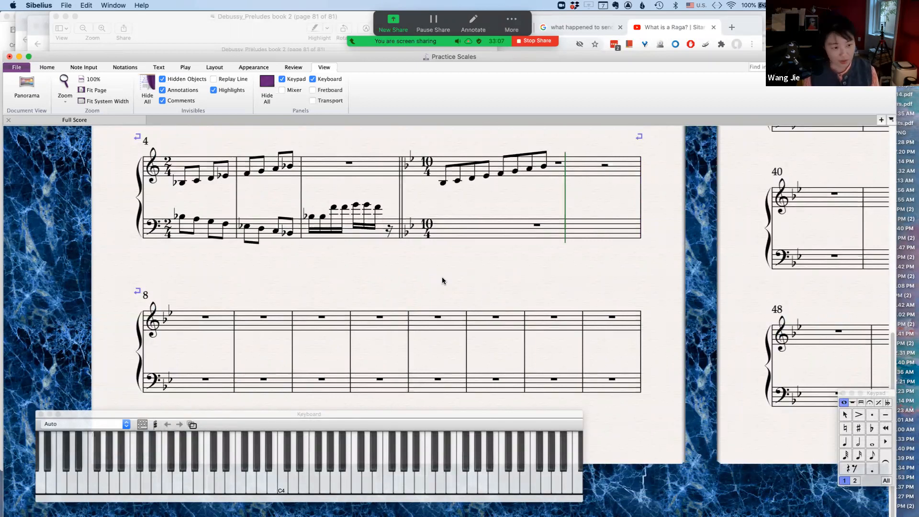
# Add a D flat major key signature at the start of bar 8.
pyautogui.press('k')
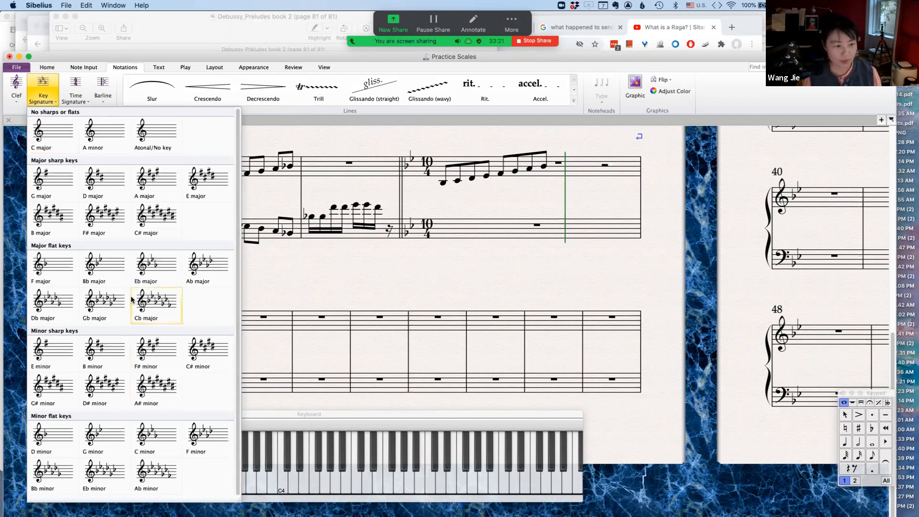
pyautogui.click(52, 305)
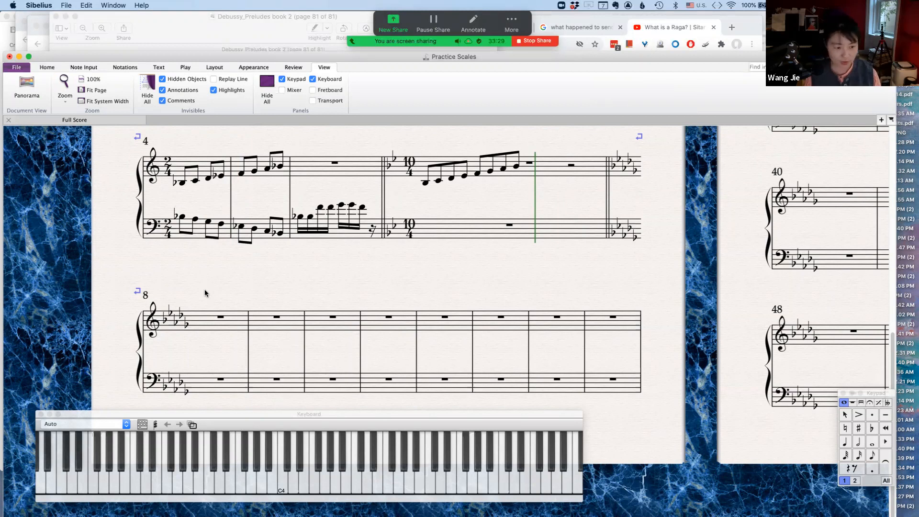
pyautogui.scroll(2, 254, 312)
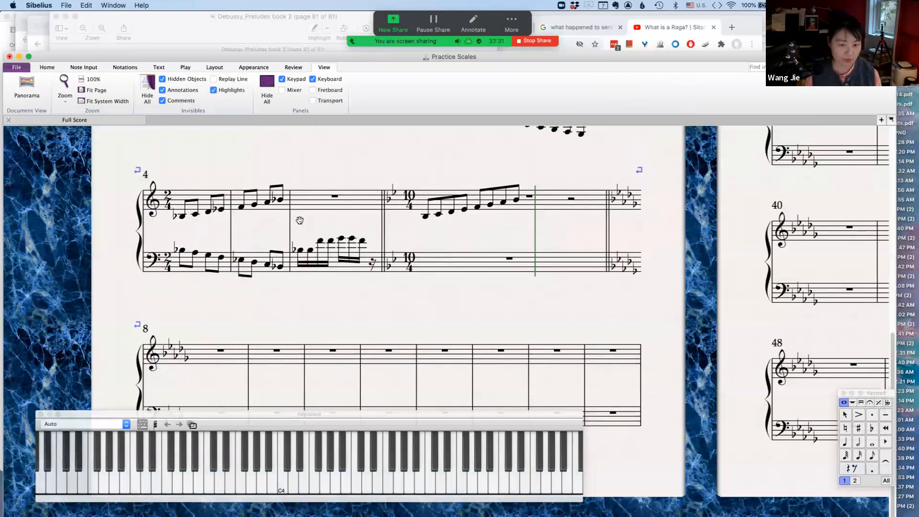
# Enter the ascending D flat major scale from D flat to D flat in treble bar 8 as quarter notes.
pyautogui.scroll(-5, 299, 220)
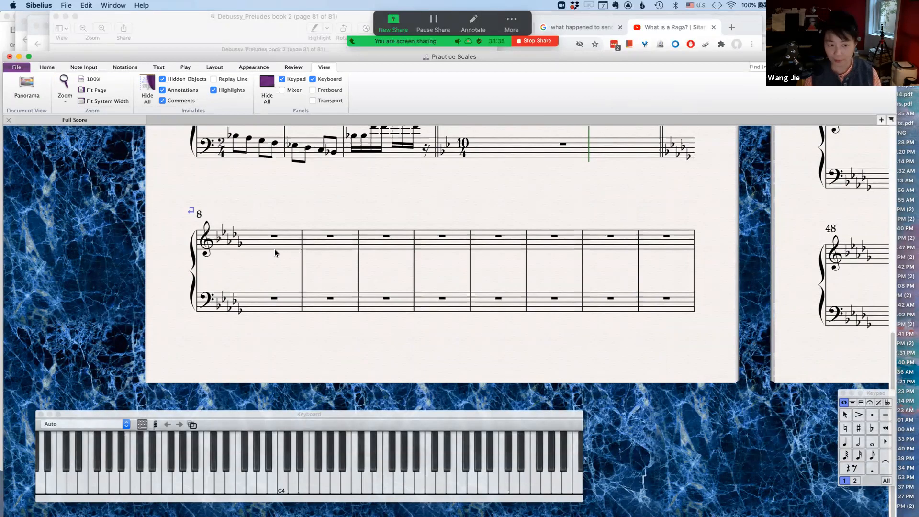
pyautogui.click(261, 246)
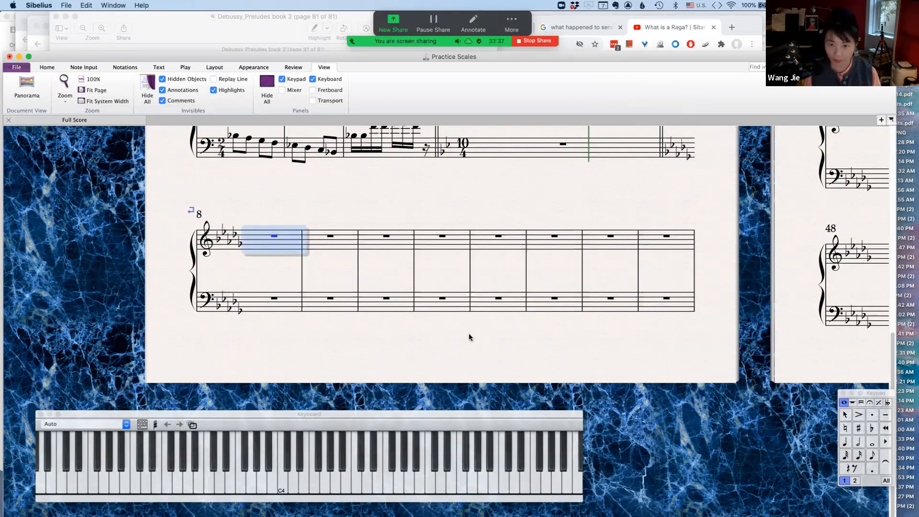
pyautogui.click(845, 442)
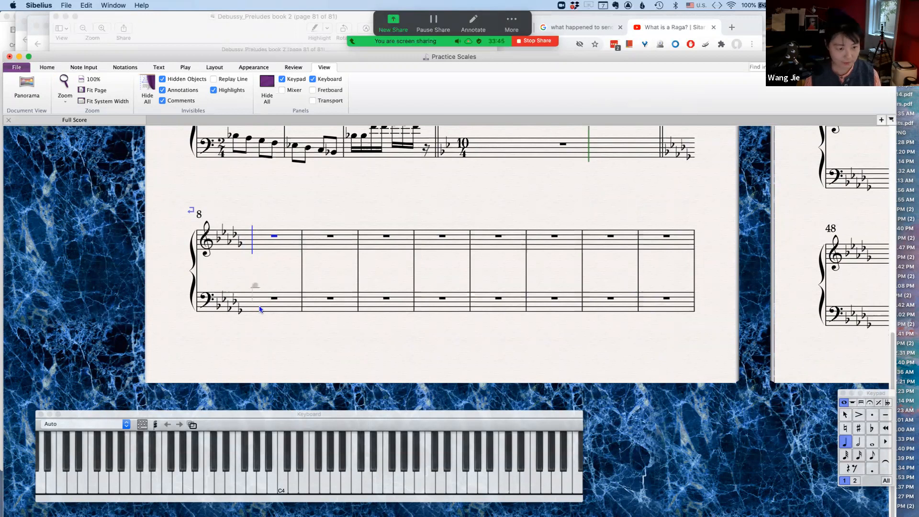
pyautogui.click(286, 468)
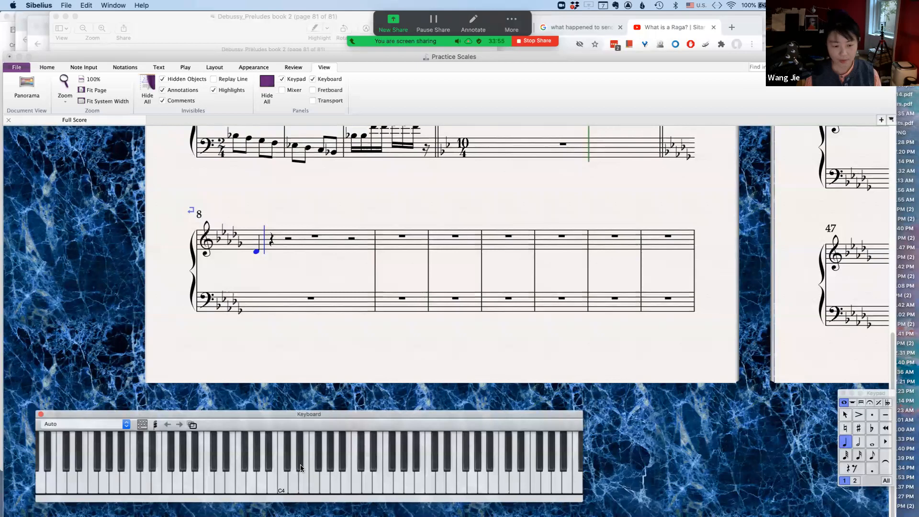
pyautogui.click(301, 467)
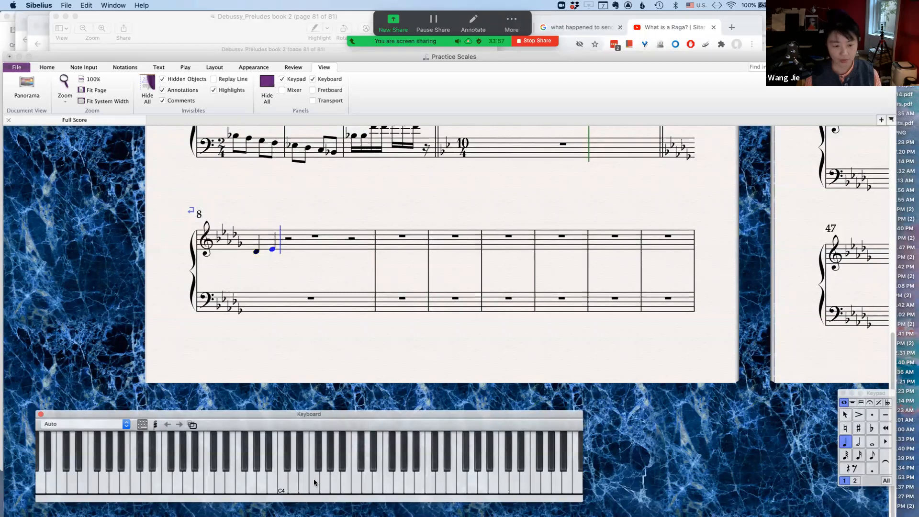
pyautogui.click(314, 479)
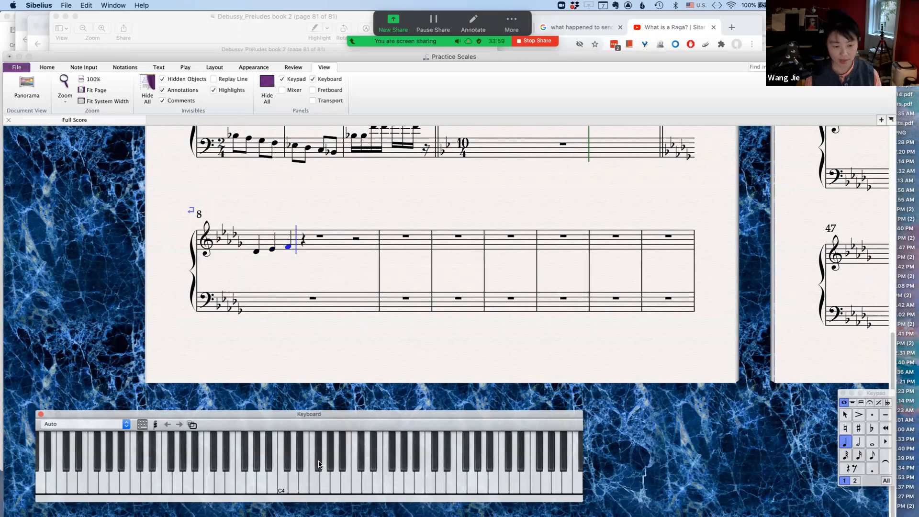
pyautogui.click(330, 468)
pyautogui.click(330, 468)
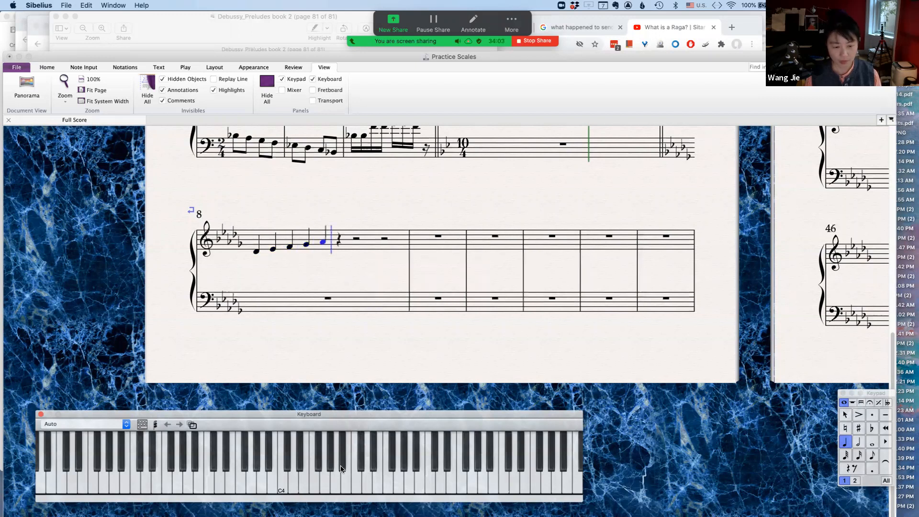
pyautogui.click(341, 469)
pyautogui.click(354, 481)
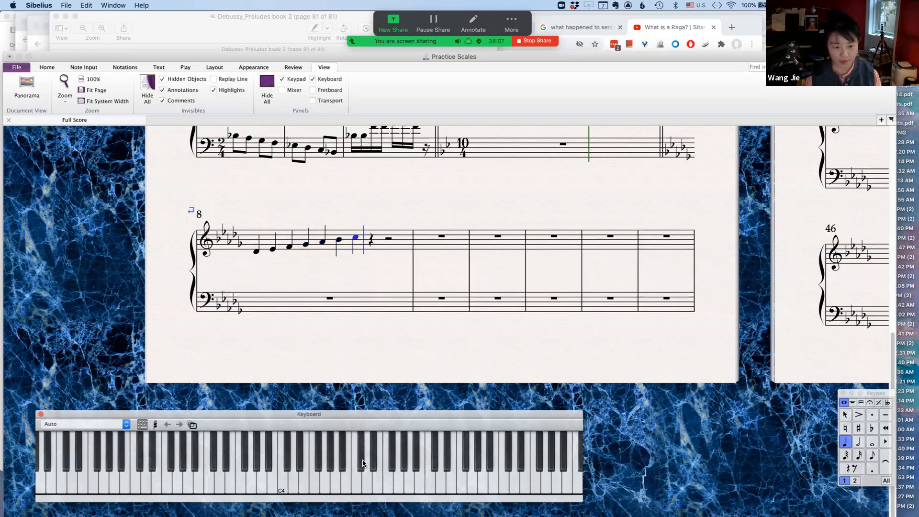
pyautogui.click(362, 467)
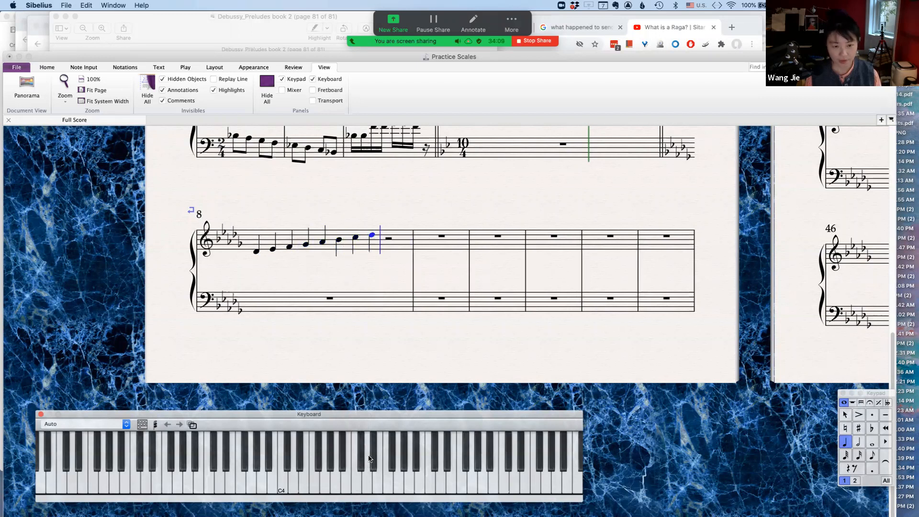
pyautogui.click(378, 394)
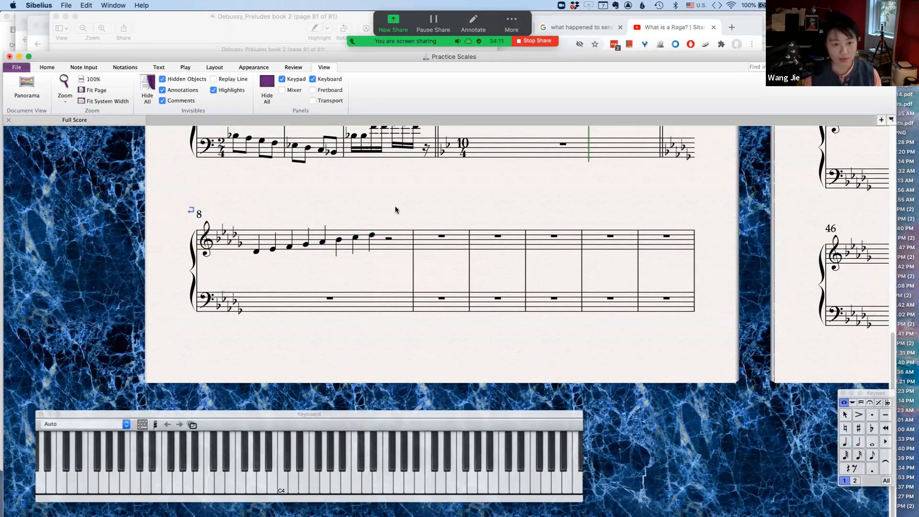
# Change the key signature to C major at the start of bar 9.
pyautogui.scroll(5, 397, 211)
pyautogui.scroll(-3, 384, 250)
pyautogui.hscroll(4, 384, 251)
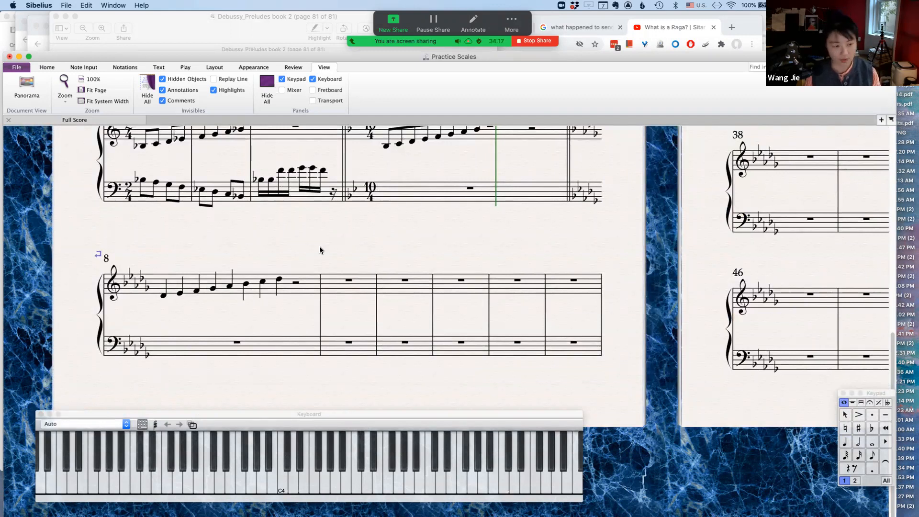
pyautogui.press('k')
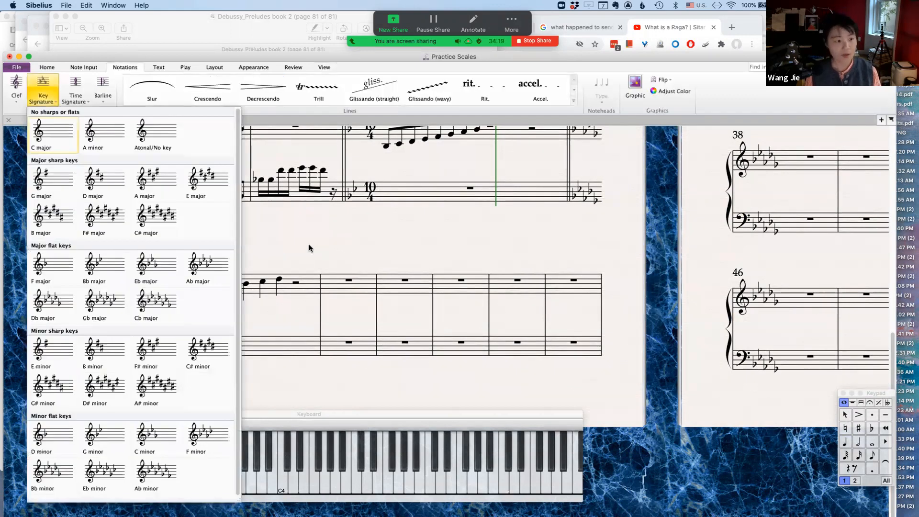
pyautogui.click(41, 130)
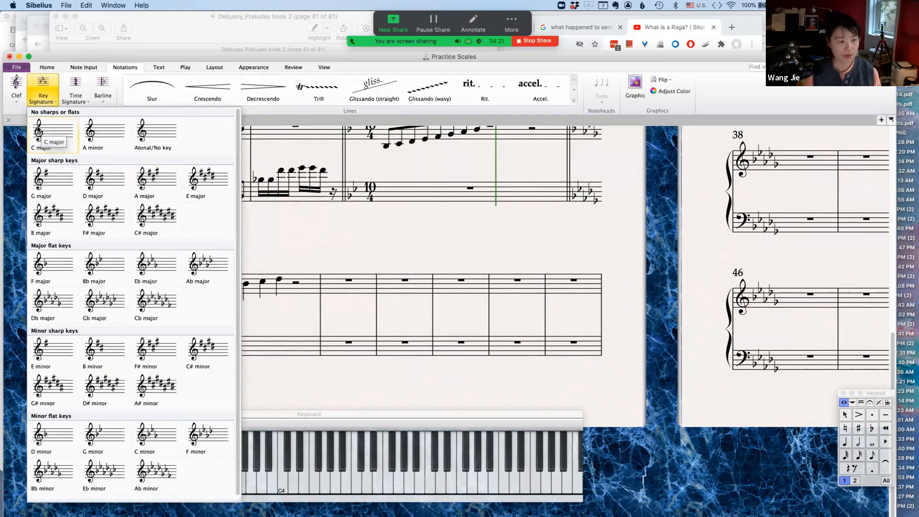
pyautogui.click(323, 289)
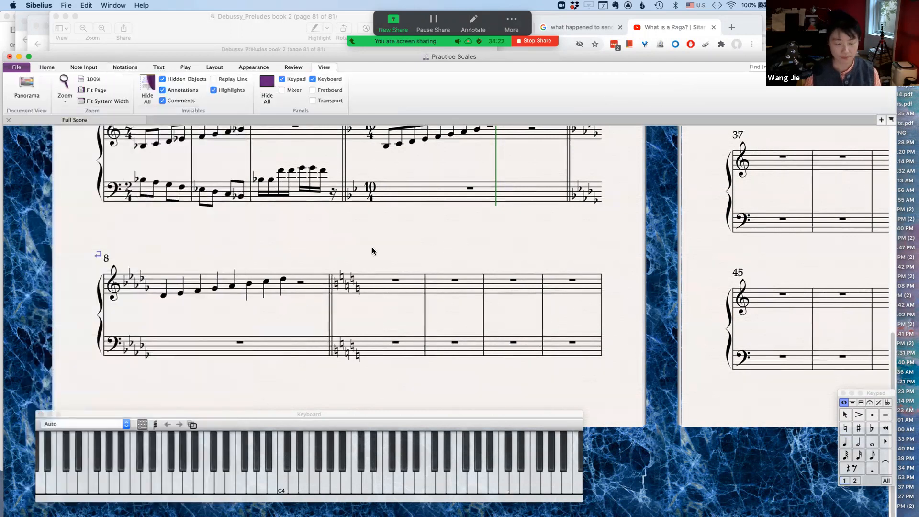
# Enter quarter notes D flat, E flat, F and G flat in treble bar 9, respelling C sharp and F sharp as flats.
pyautogui.hscroll(3, 65, 273)
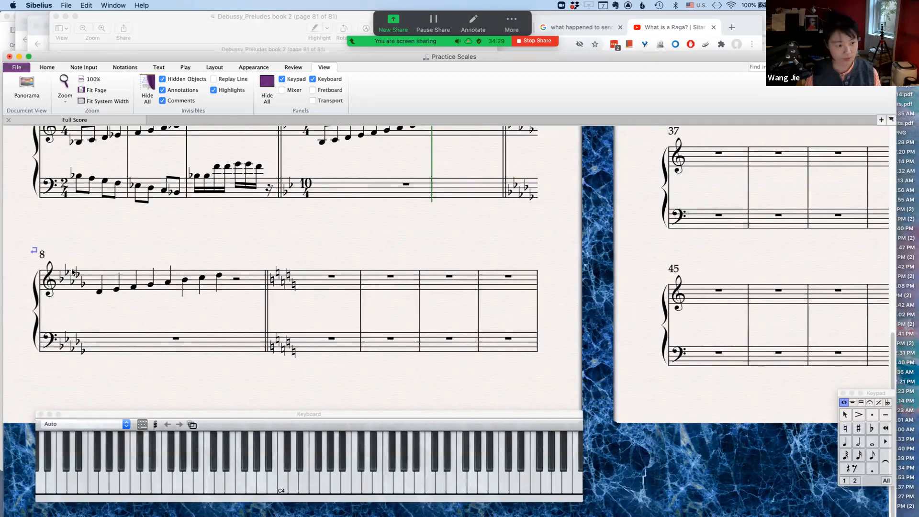
pyautogui.click(346, 285)
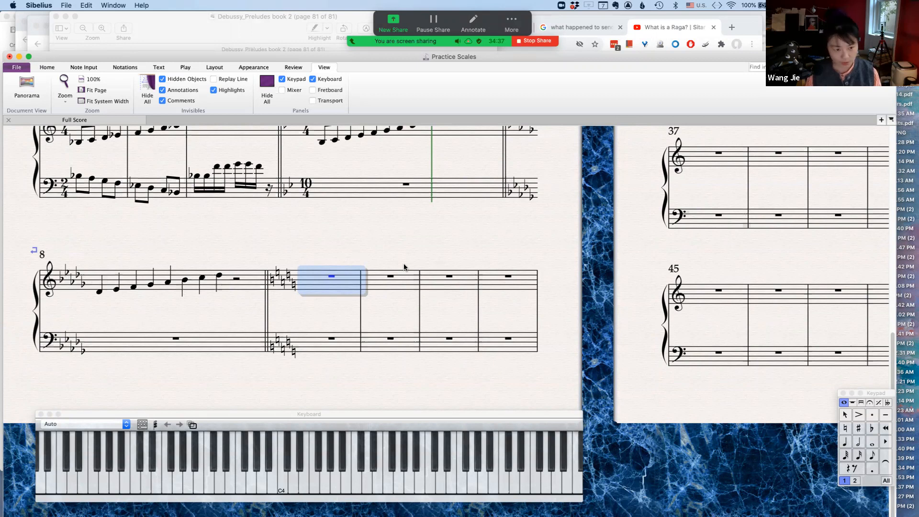
pyautogui.press('n')
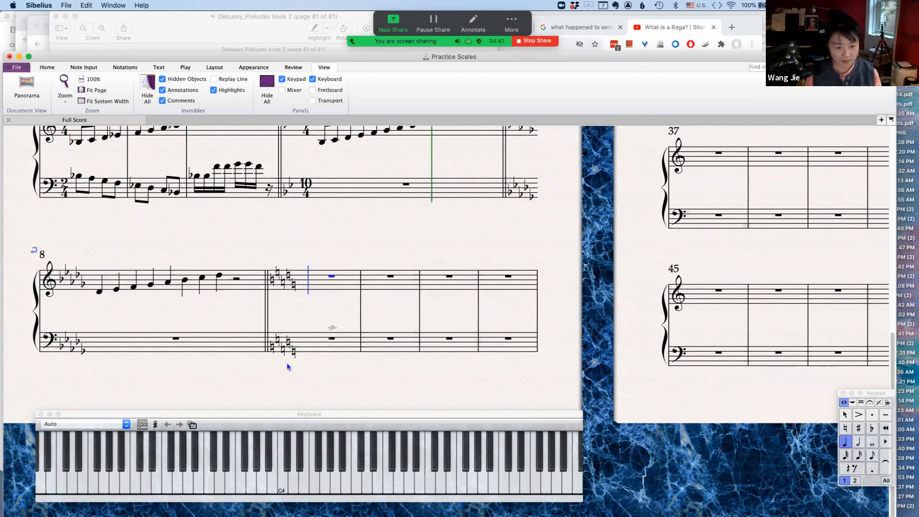
pyautogui.click(287, 466)
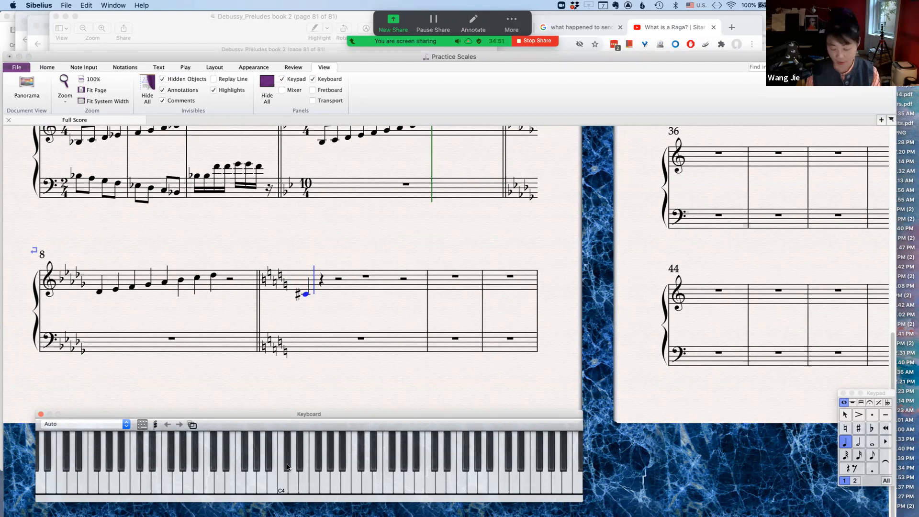
pyautogui.press('Return')
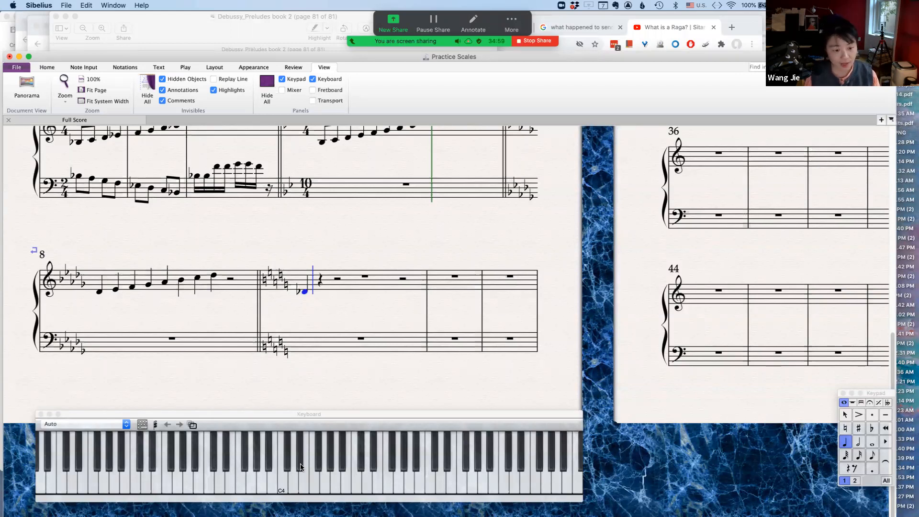
pyautogui.click(300, 468)
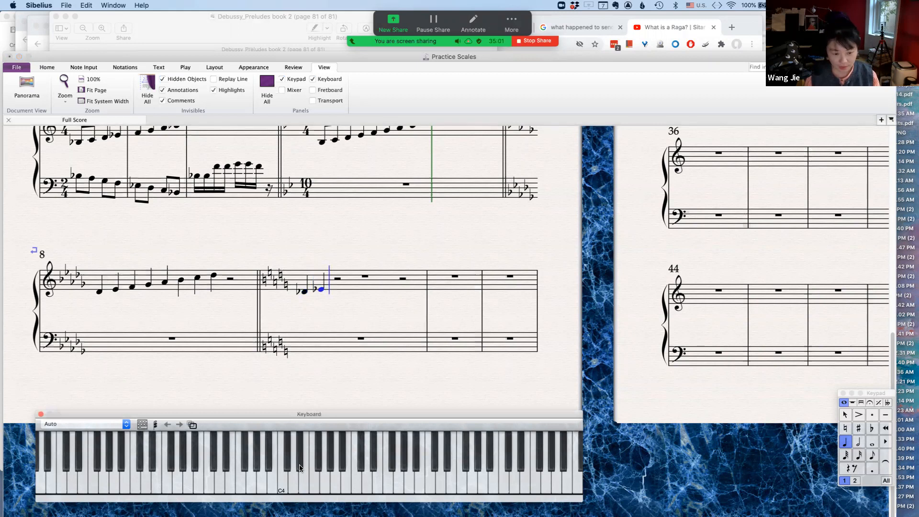
pyautogui.click(312, 478)
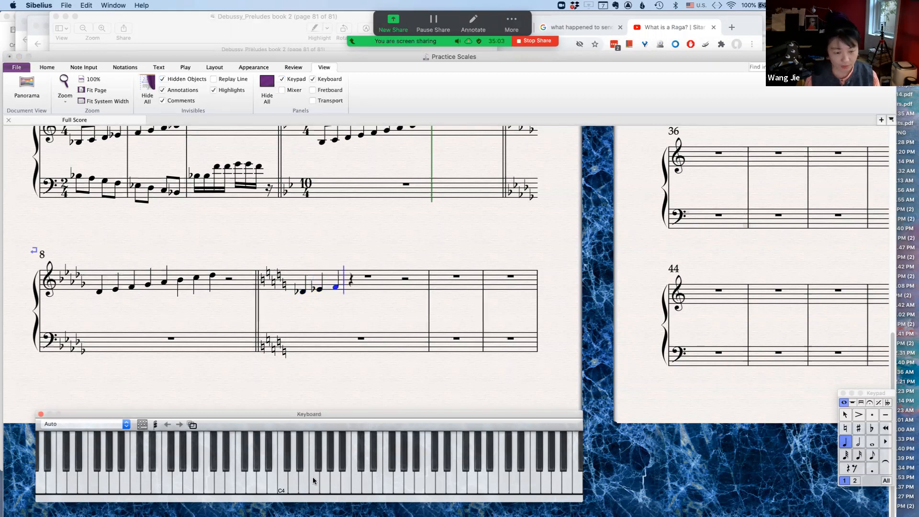
pyautogui.click(319, 468)
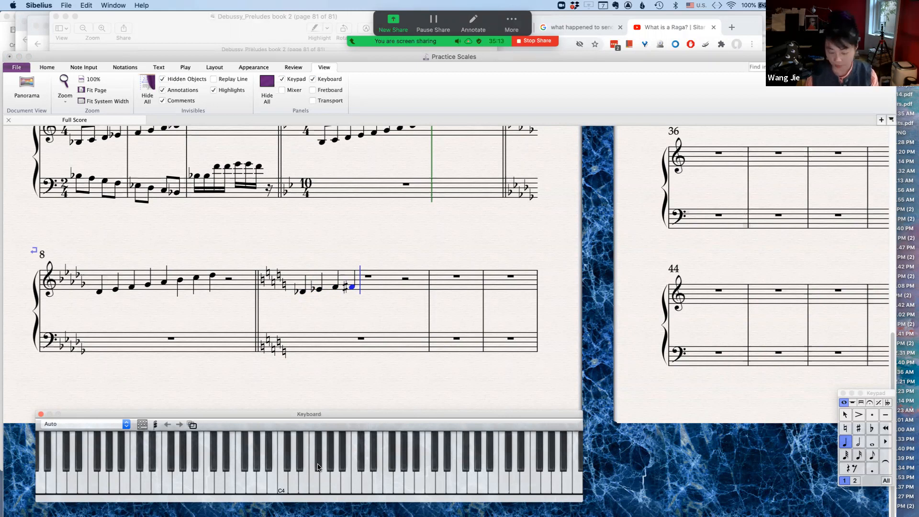
pyautogui.press('Return')
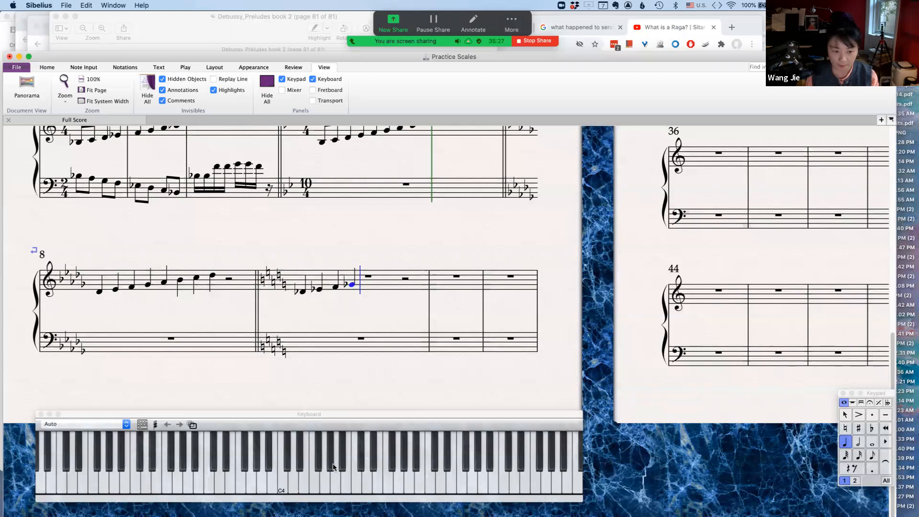
# Complete the scale in treble bar 9 with quarter notes A flat, B flat, C and D flat, respelling the sharps as flats.
pyautogui.click(329, 467)
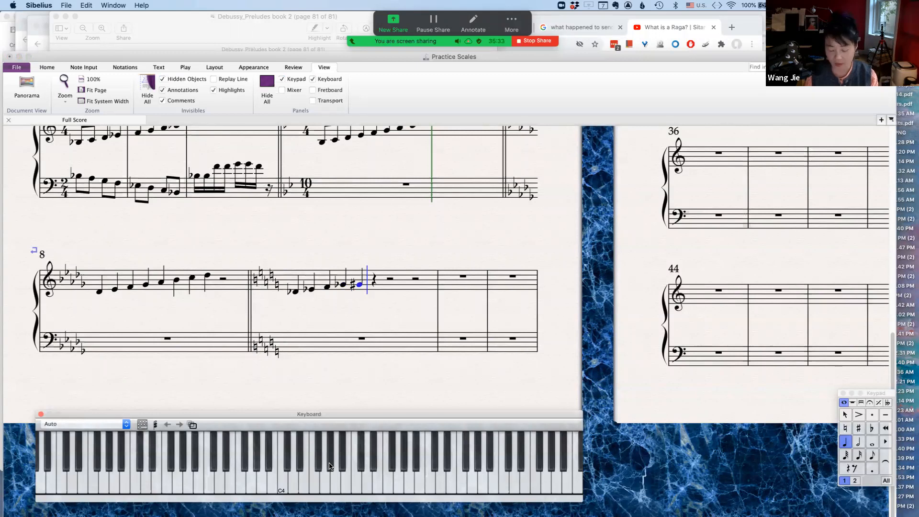
pyautogui.press('Return')
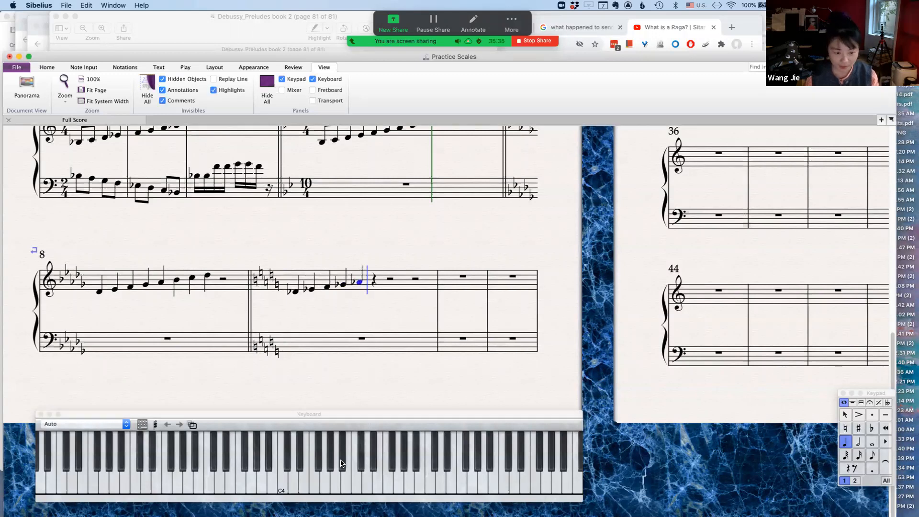
pyautogui.click(342, 465)
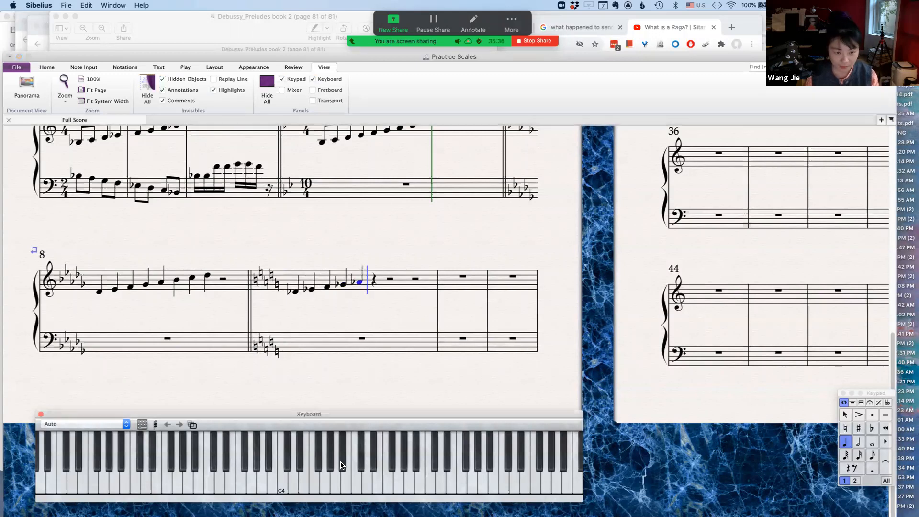
pyautogui.click(357, 480)
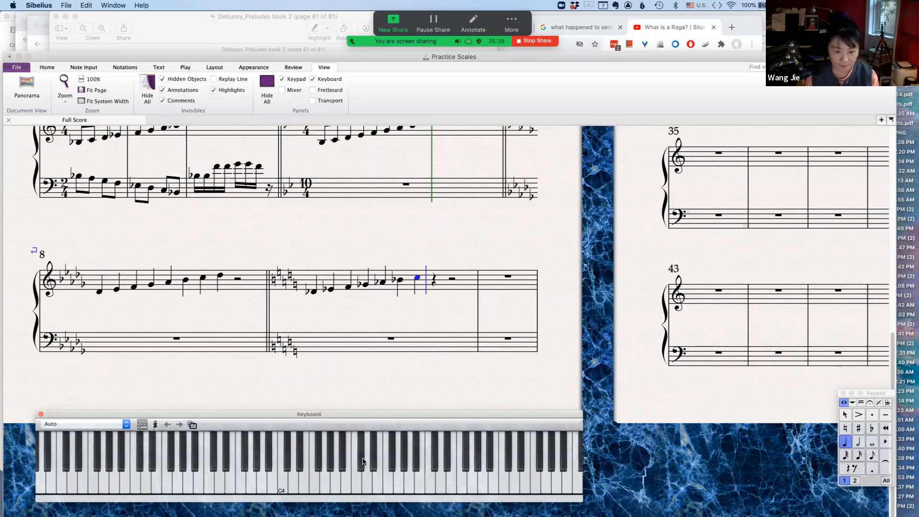
pyautogui.click(361, 465)
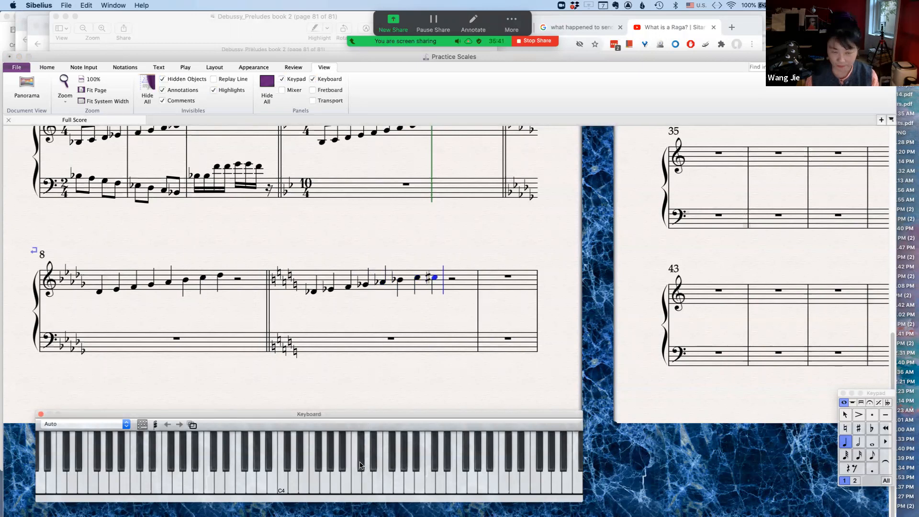
pyautogui.press('Return')
pyautogui.press('Escape')
pyautogui.press('Escape')
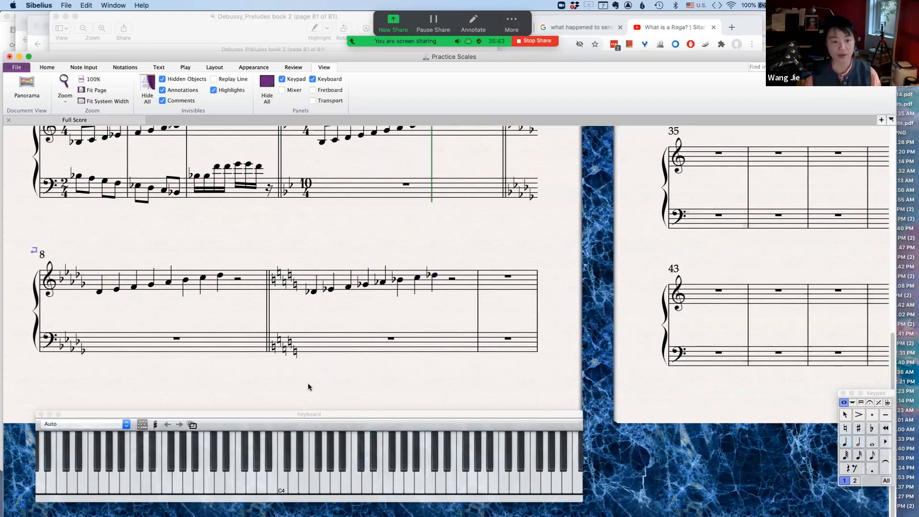
# Play back from bar 8 to compare the D flat major scale with key signature against the accidentals version in bar 9.
pyautogui.scroll(3, 308, 383)
pyautogui.moveTo(341, 303); pyautogui.dragTo(343, 232)
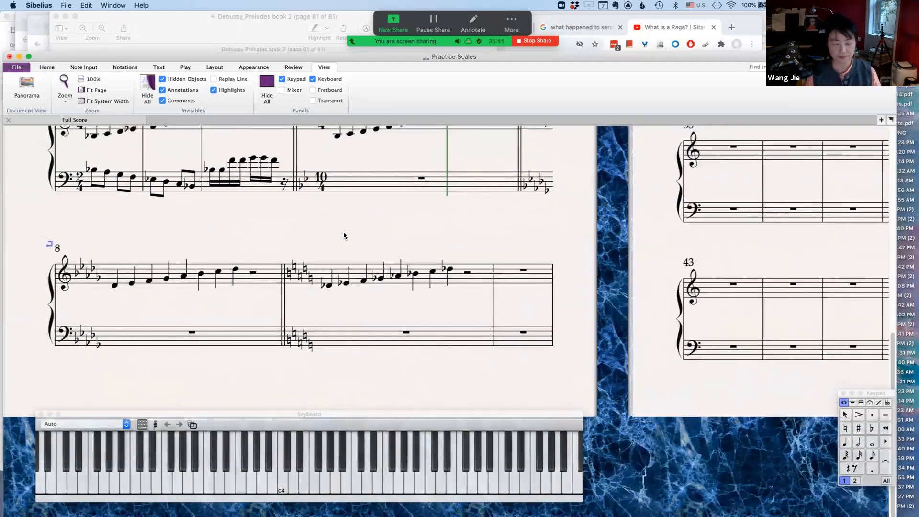
pyautogui.click(109, 272)
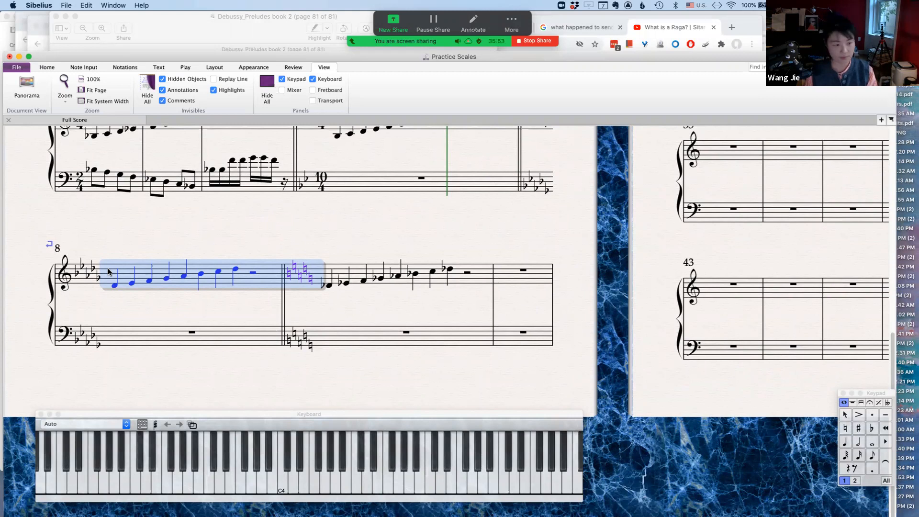
pyautogui.press('p')
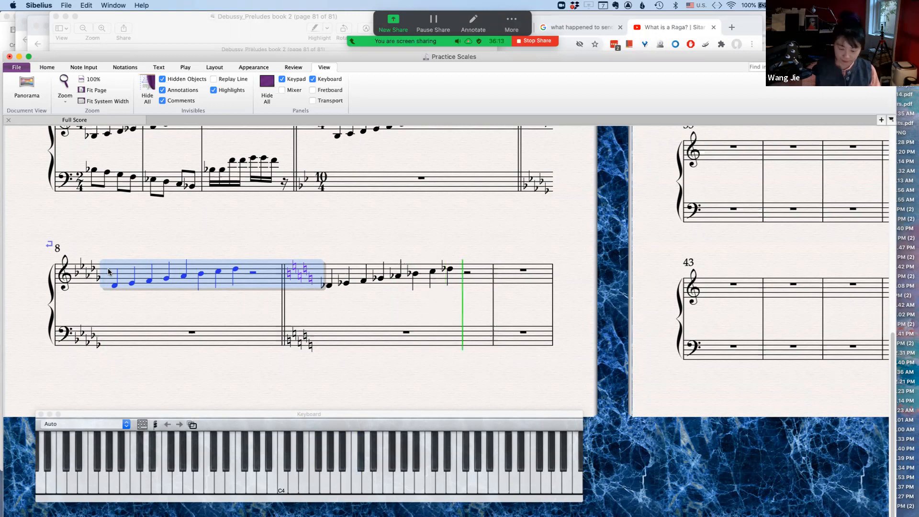
# Stop playback, clear the selection and review the written scales from the C major system through the D flat major bars.
pyautogui.press('space')
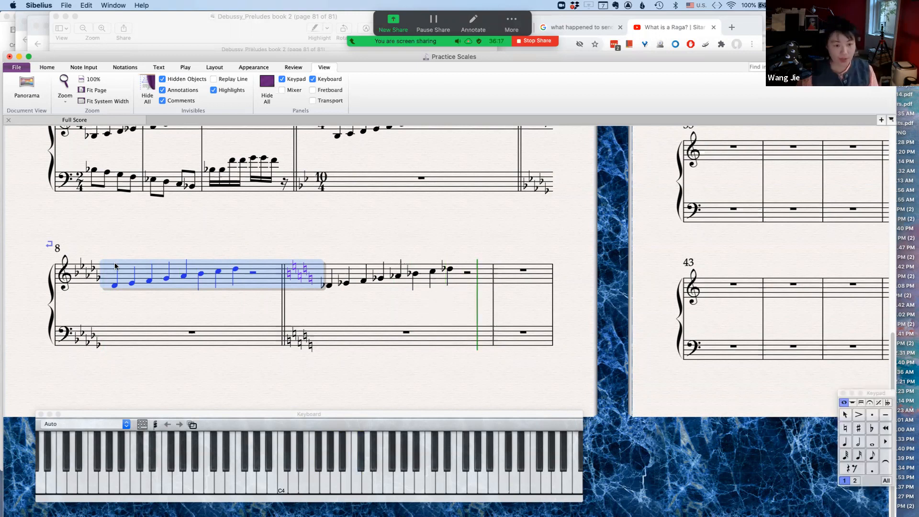
pyautogui.click(174, 227)
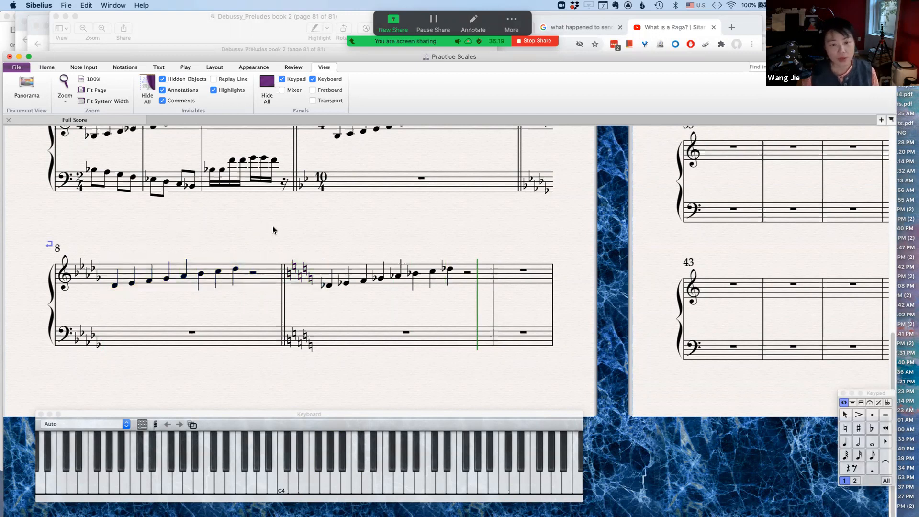
pyautogui.scroll(10, 282, 227)
pyautogui.scroll(-3, 322, 213)
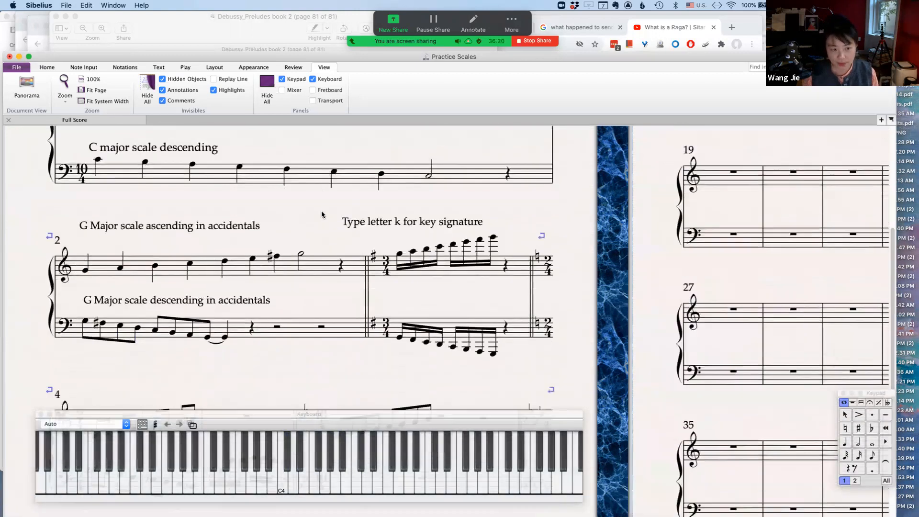
pyautogui.press('super+0')
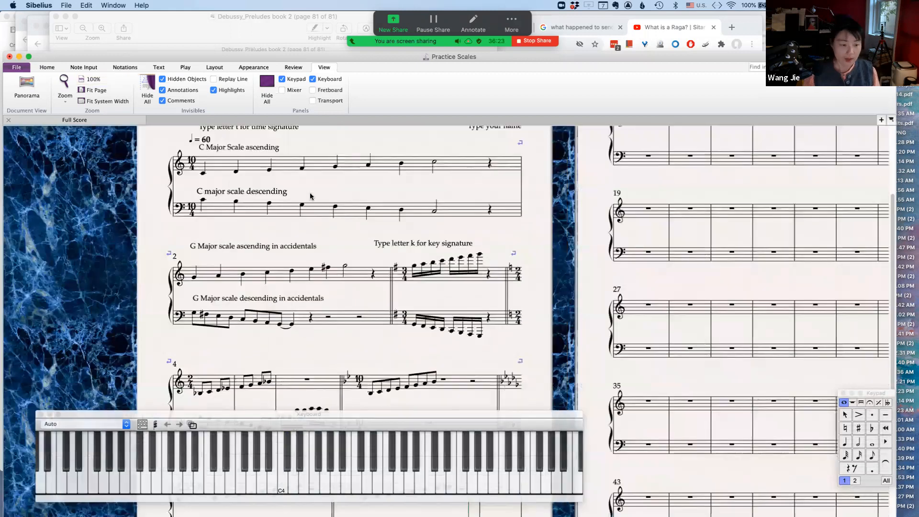
pyautogui.scroll(2, 319, 282)
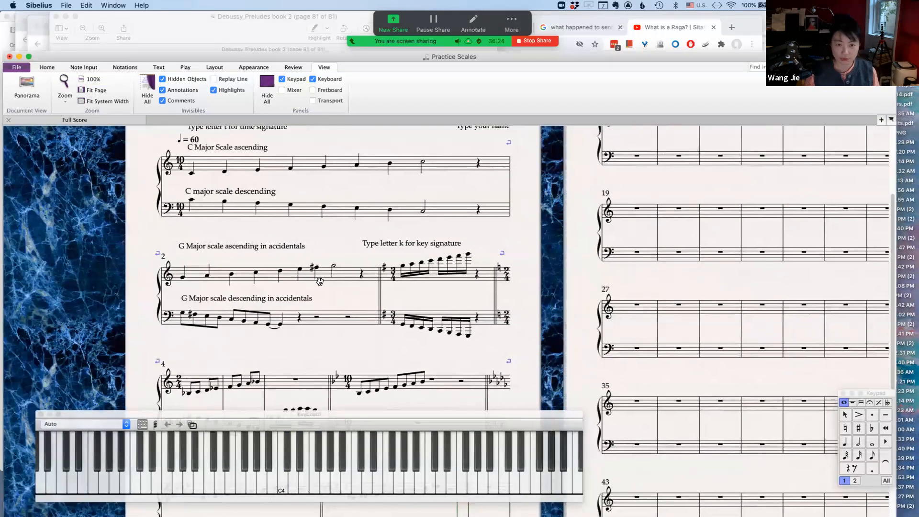
pyautogui.scroll(-3, 354, 385)
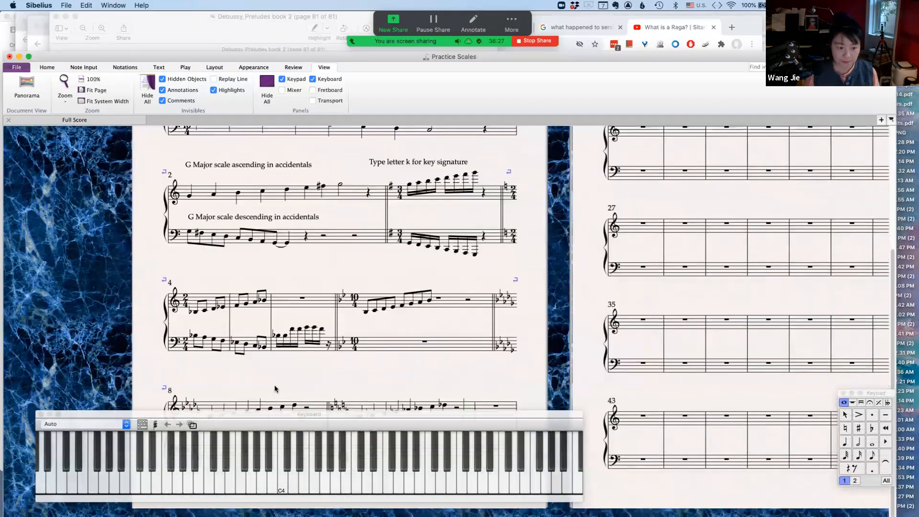
pyautogui.scroll(-3, 349, 265)
pyautogui.hscroll(-2, 283, 302)
pyautogui.scroll(-1, 283, 303)
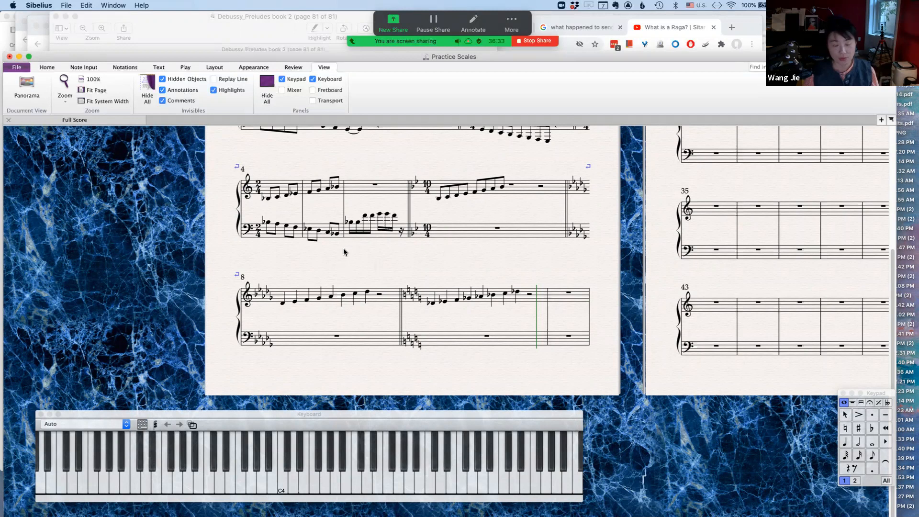
pyautogui.scroll(10, 364, 272)
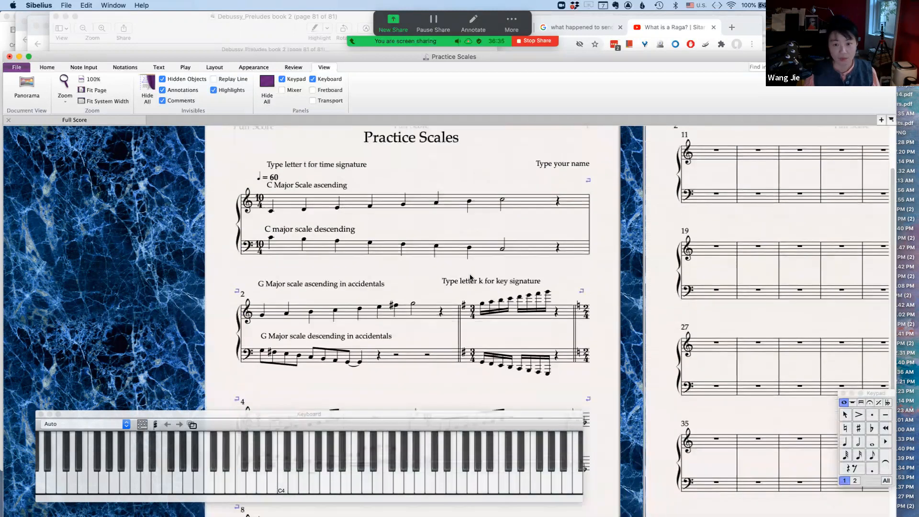
pyautogui.scroll(-4, 415, 286)
pyautogui.hscroll(4, 415, 286)
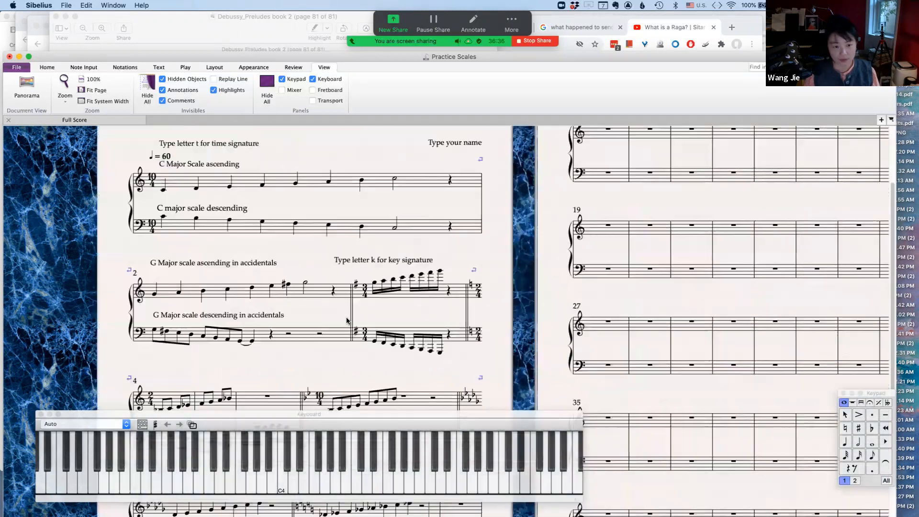
pyautogui.scroll(-5, 389, 189)
pyautogui.hscroll(-2, 390, 188)
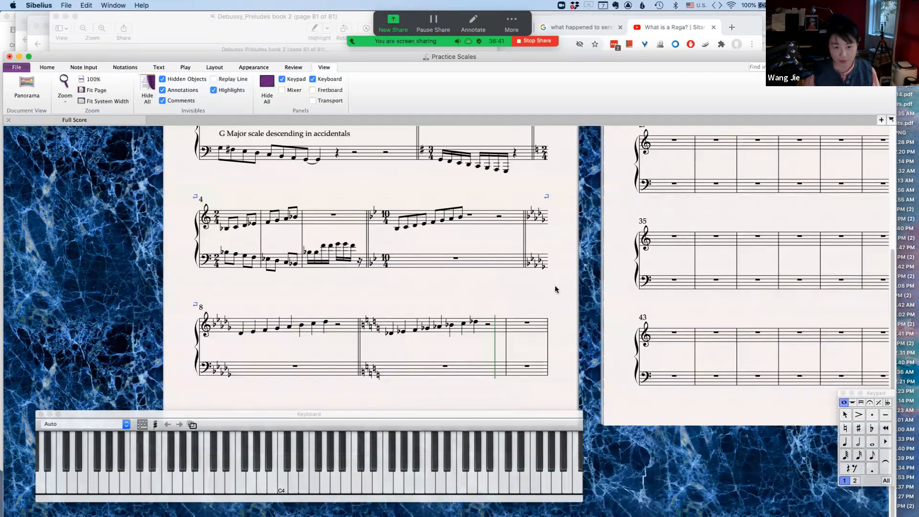
# Insert three blank bars between the B flat major scale in bar 7 and the D flat major scale with key signature.
pyautogui.click(432, 263)
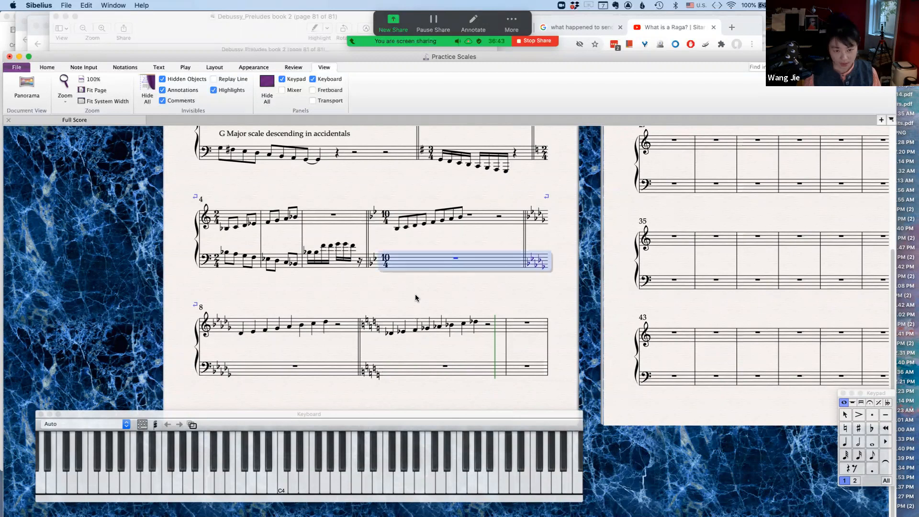
pyautogui.click(473, 262)
pyautogui.click(476, 258)
pyautogui.press('super+shift+b')
pyautogui.press('super+shift+b')
pyautogui.press('super+shift+b')
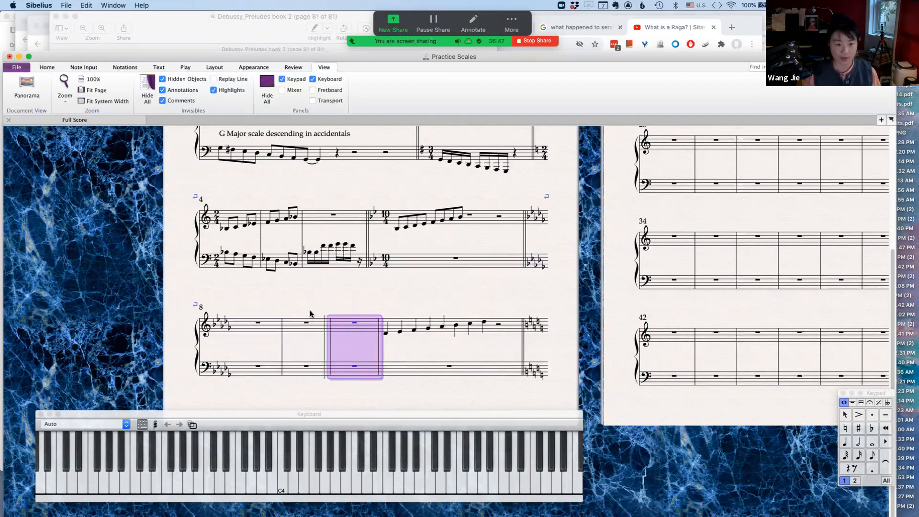
# Add the text "F major. D major" above the treble staff at the first blank bar, bar 8.
pyautogui.click(272, 327)
pyautogui.click(272, 328)
pyautogui.press('super+k')
pyautogui.write('F')
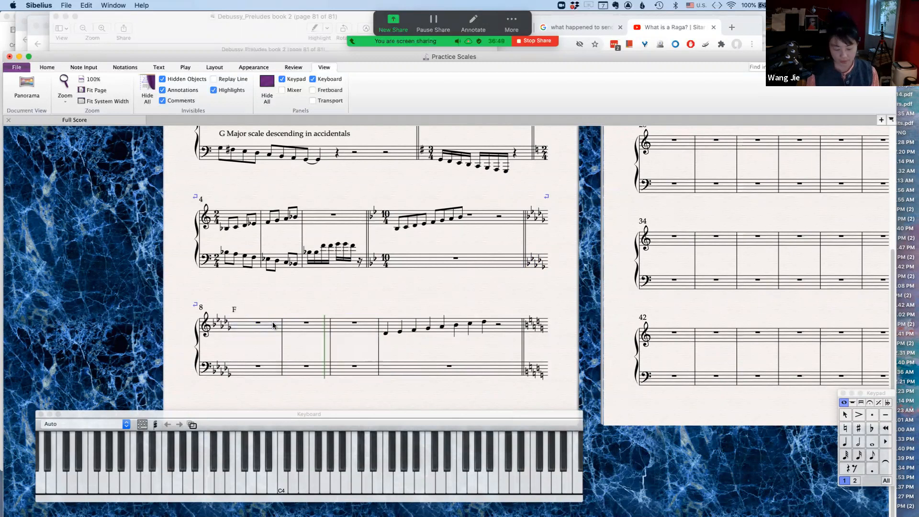
pyautogui.write(' major')
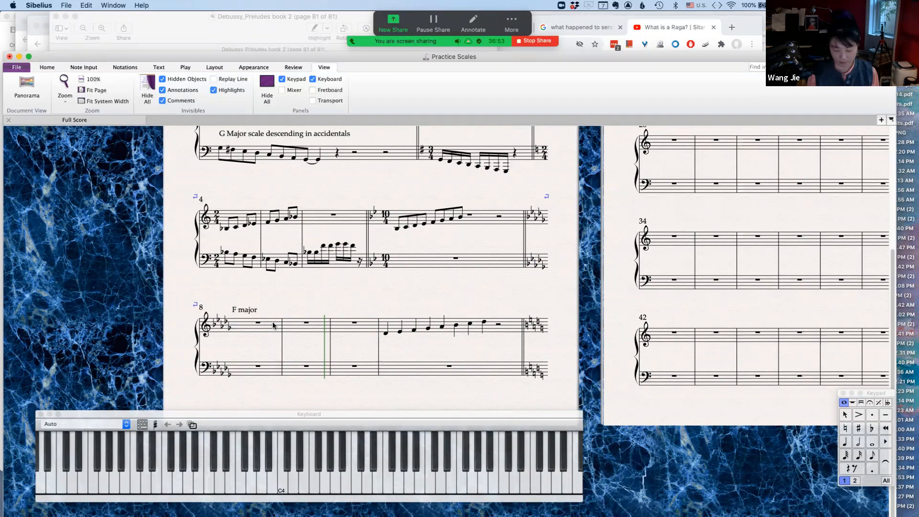
pyautogui.write('.')
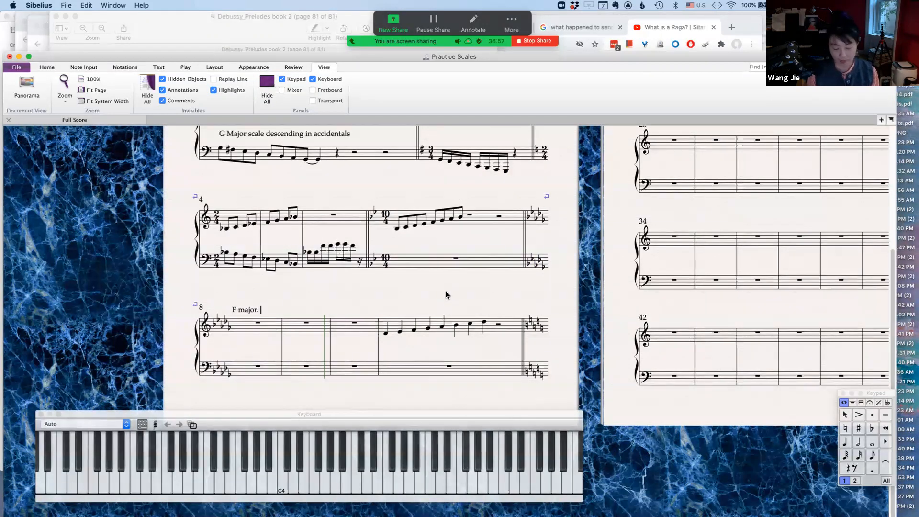
pyautogui.write(' D major')
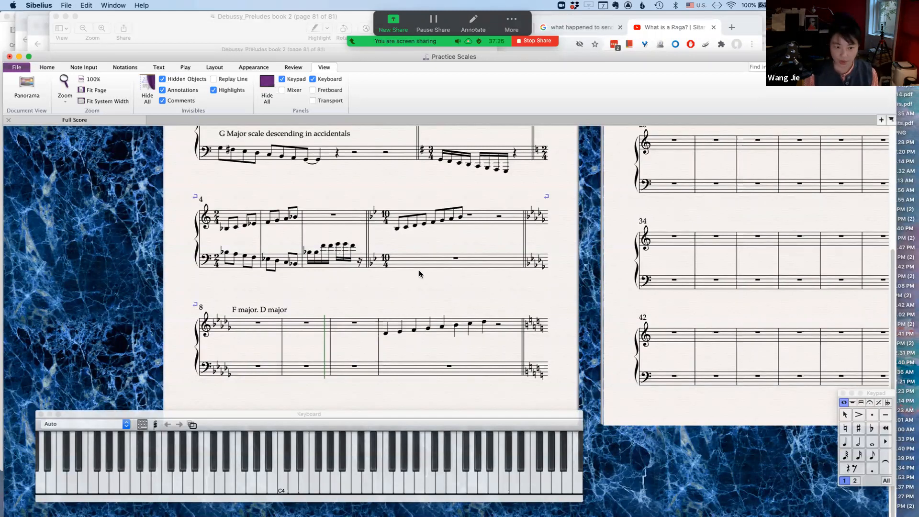
pyautogui.scroll(5, 422, 273)
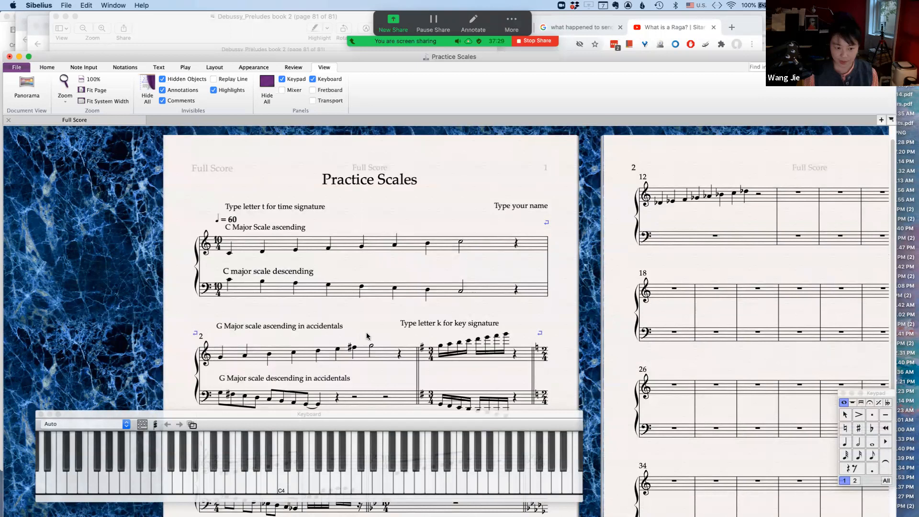
pyautogui.scroll(-3, 338, 293)
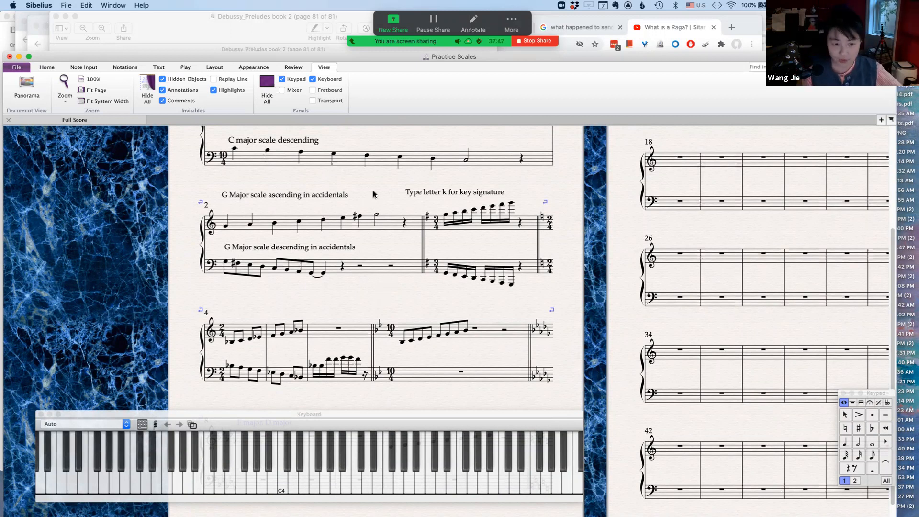
pyautogui.scroll(2, 372, 226)
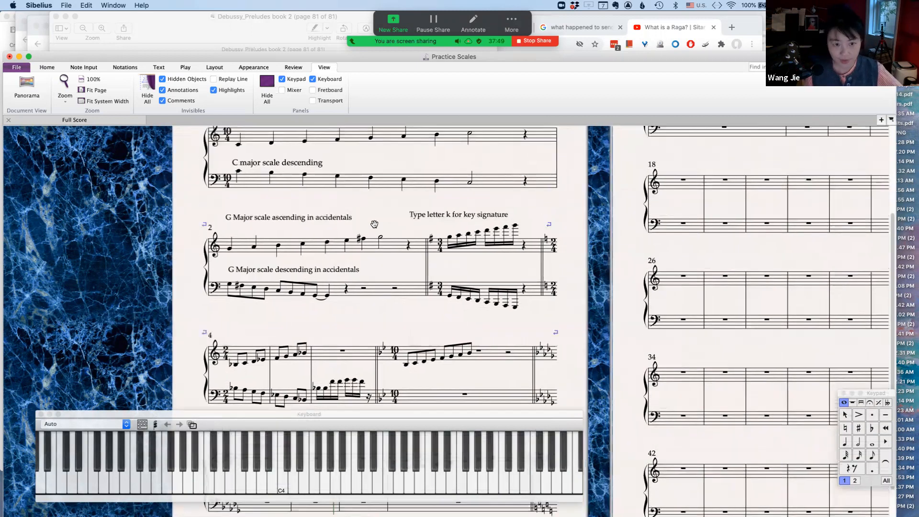